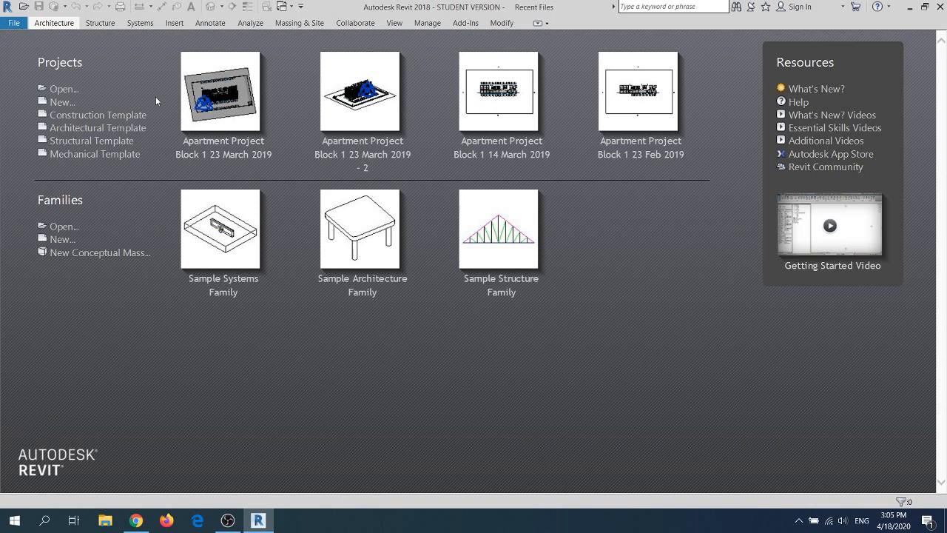
Create a new project based on the Architectural Template
click(62, 102)
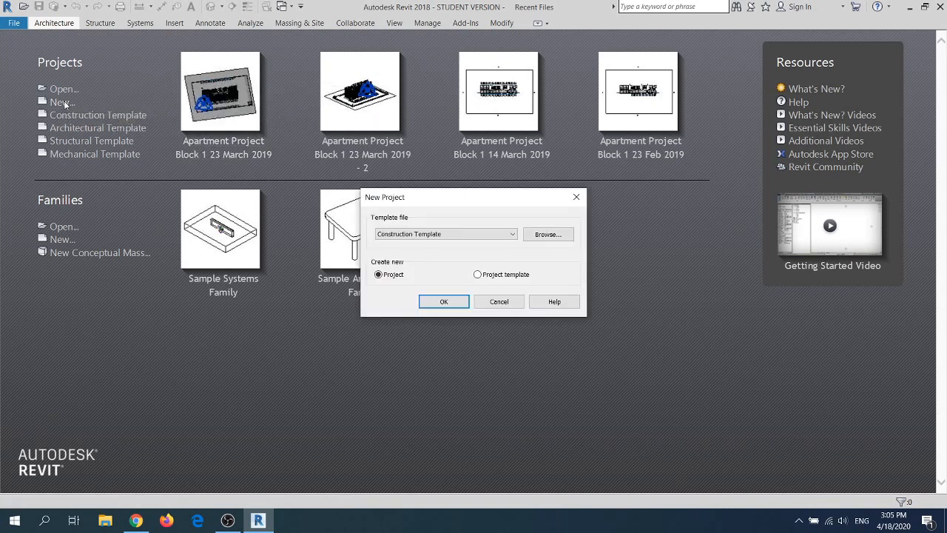
drag(397, 196, 331, 152)
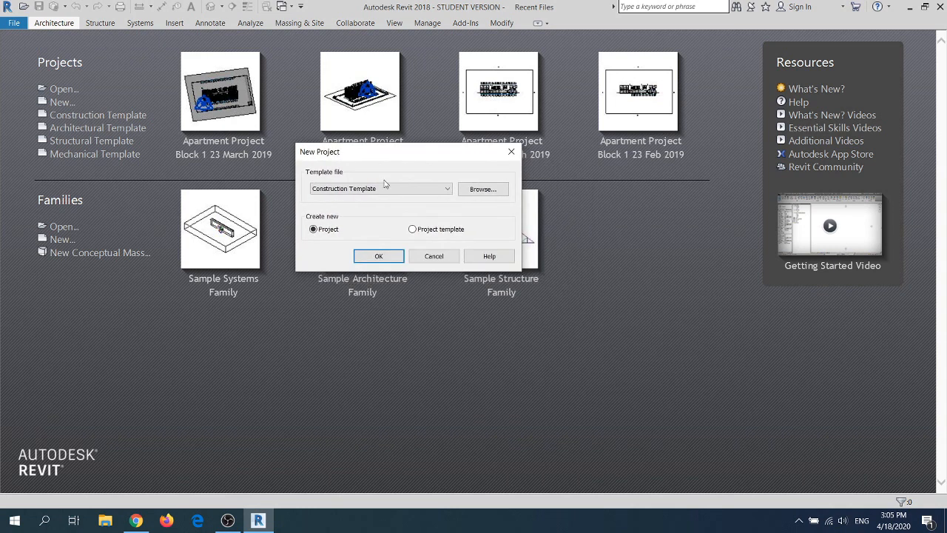
click(436, 190)
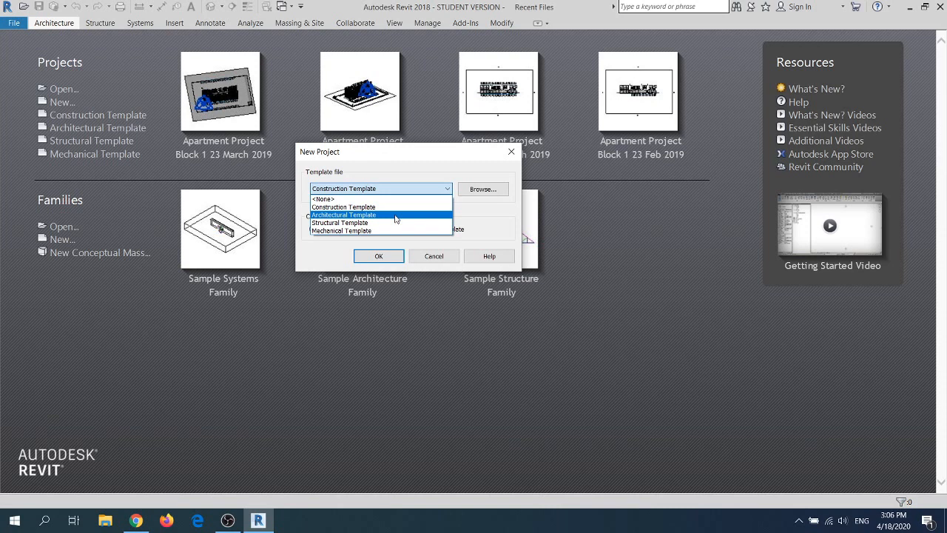
click(396, 215)
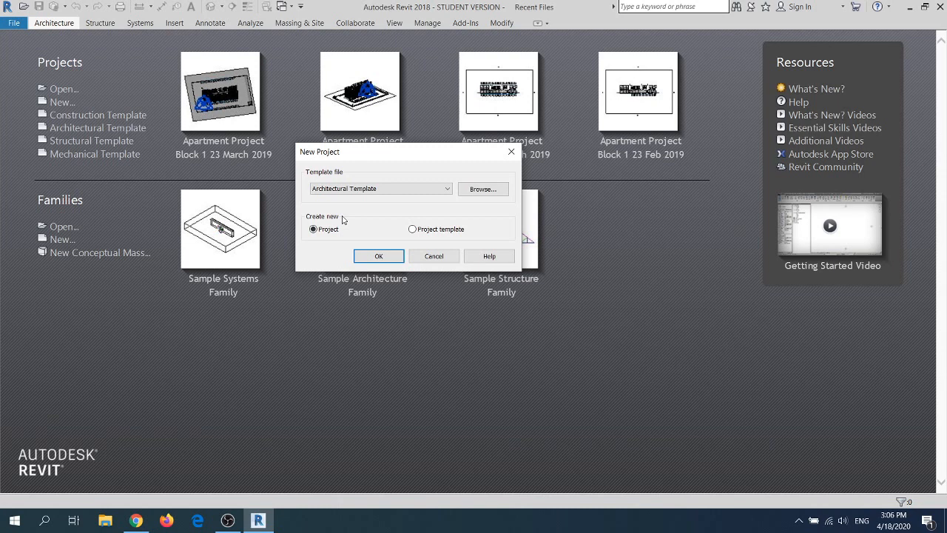
click(379, 256)
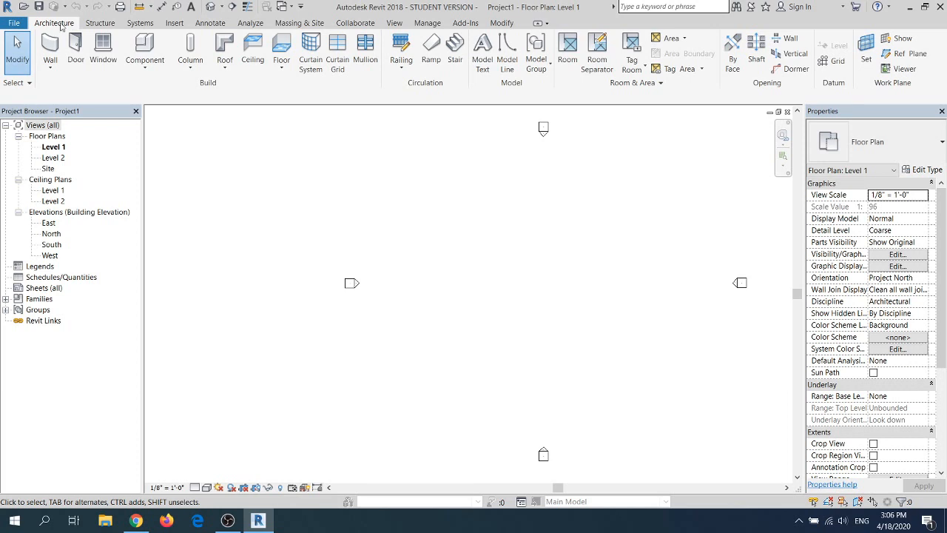
Review the available tools for structure, systems, insertion, annotation, analysis, massing and site, collaboration, views, project management, add-ins, modification and architecture
click(100, 23)
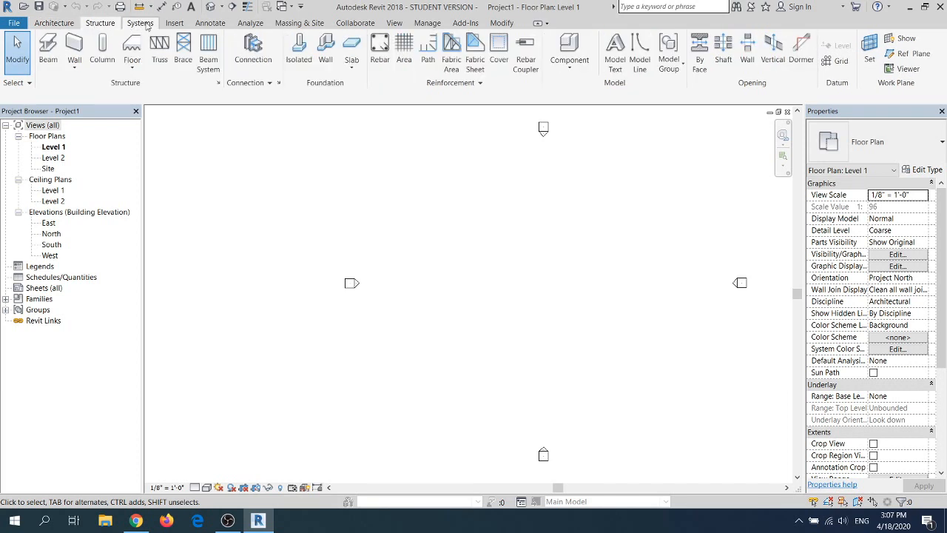
click(141, 23)
click(175, 22)
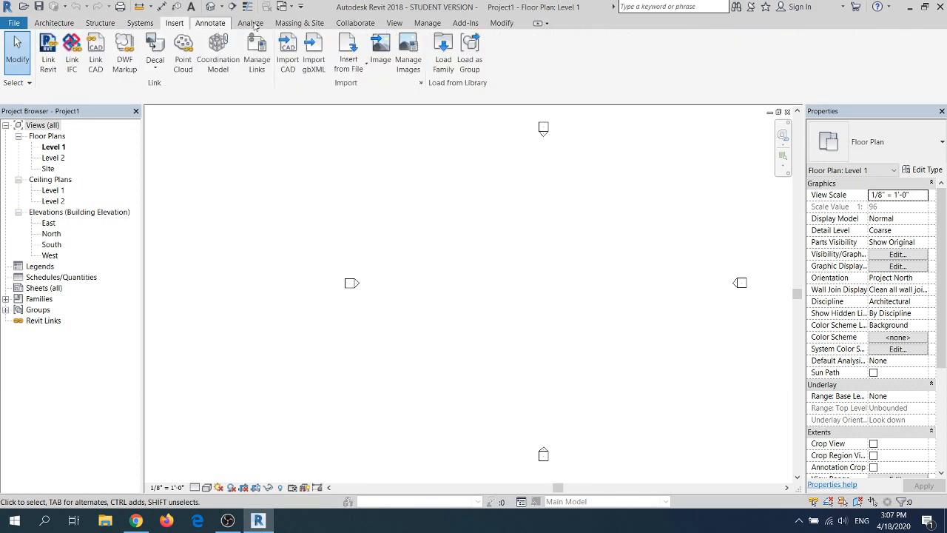
click(211, 23)
click(250, 23)
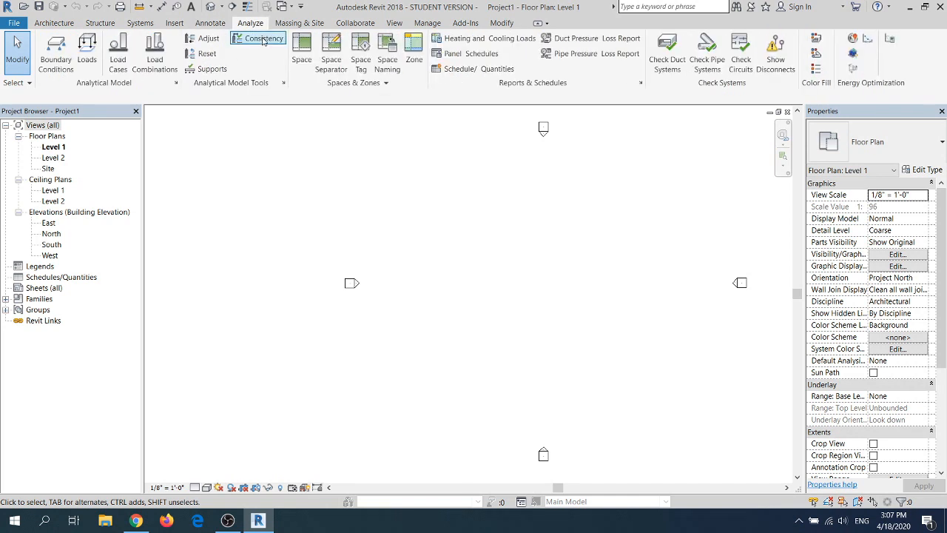
click(299, 24)
click(370, 25)
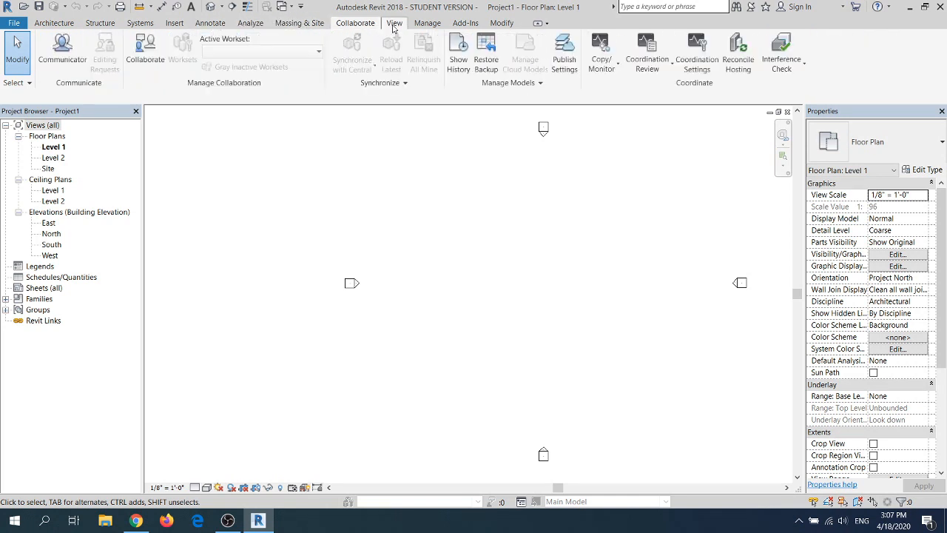
click(400, 25)
click(429, 25)
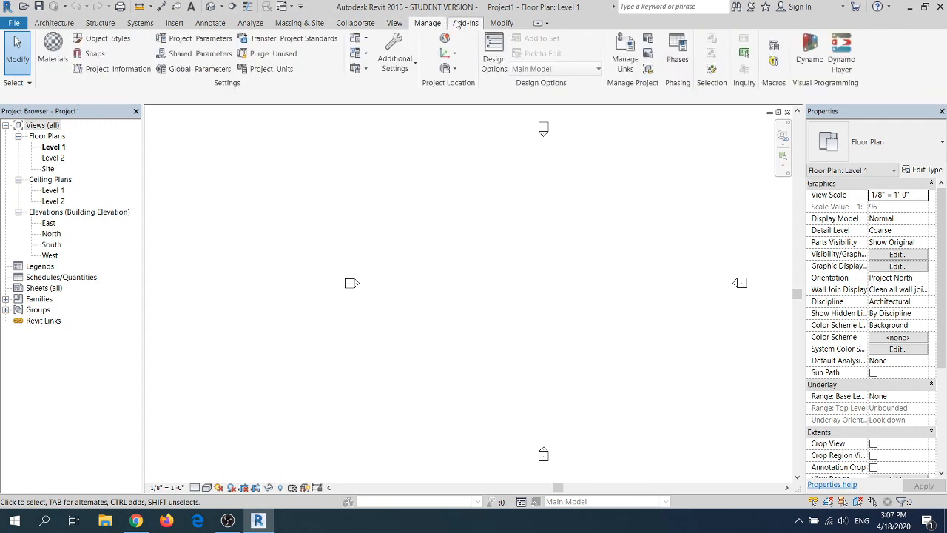
click(464, 25)
click(501, 24)
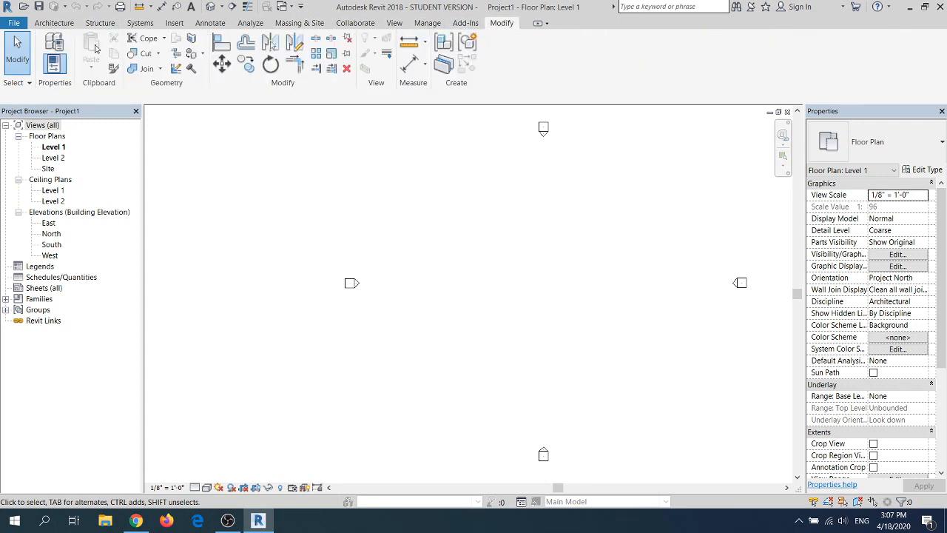
click(62, 26)
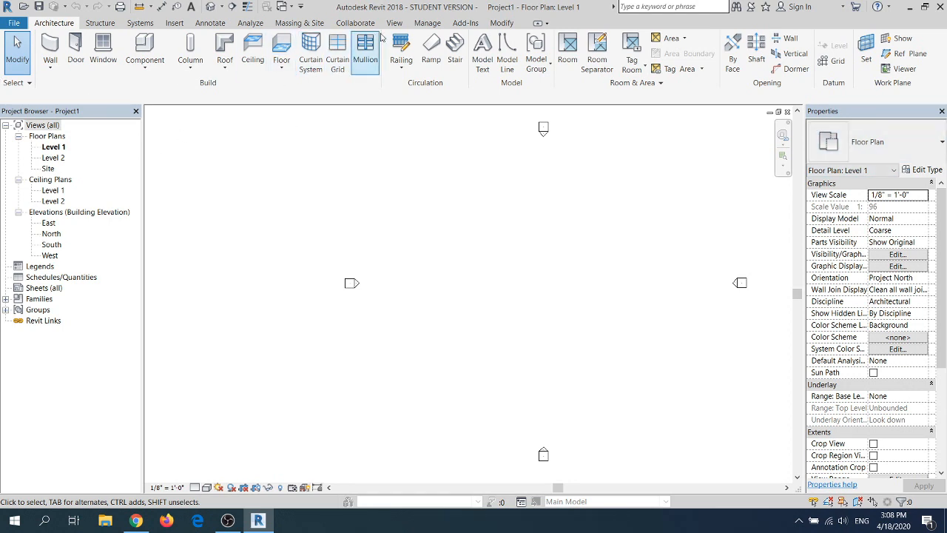
Check which user interface elements are set to show, including the Project Browser and Properties
click(402, 26)
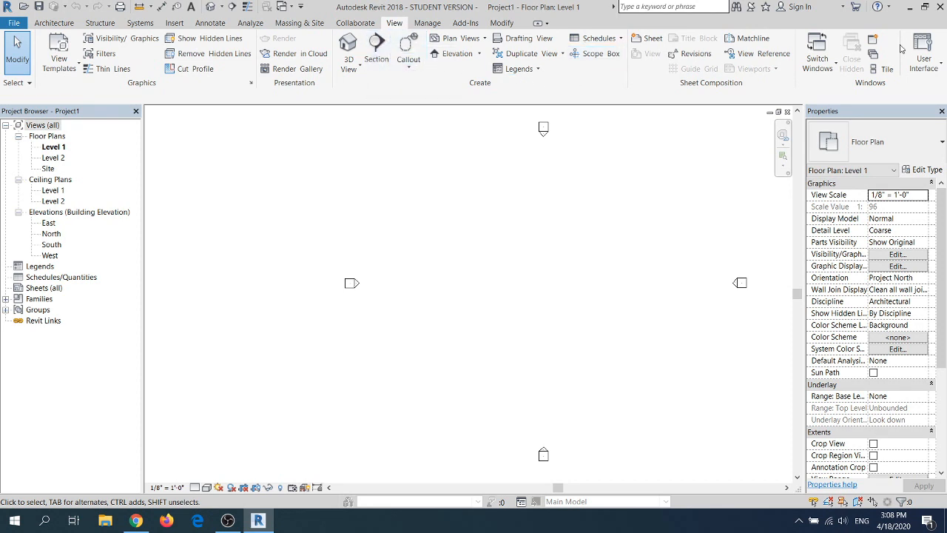
click(937, 67)
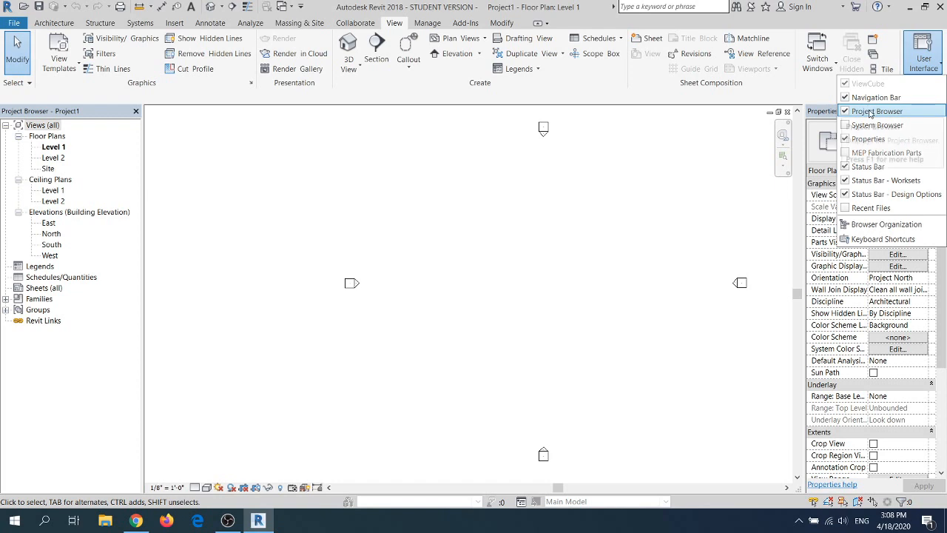
click(834, 22)
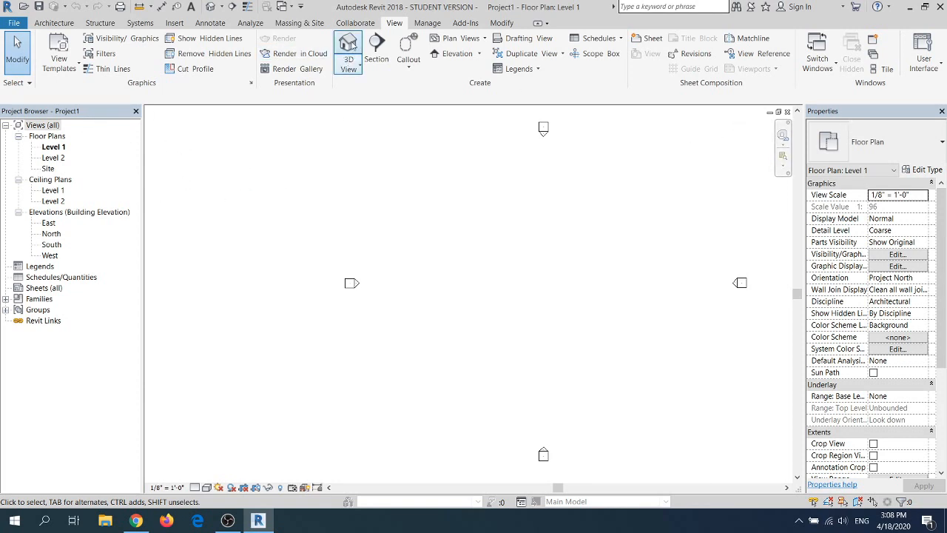
click(298, 23)
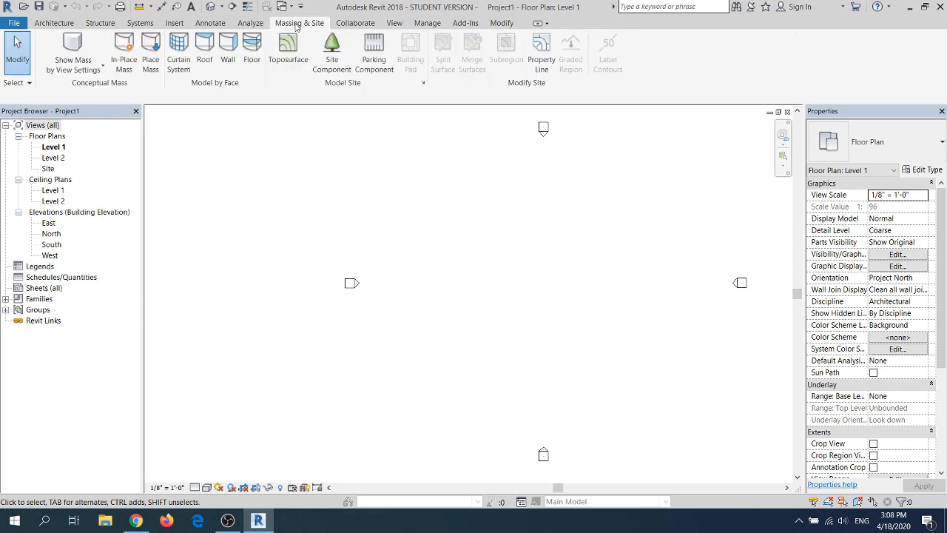
click(348, 23)
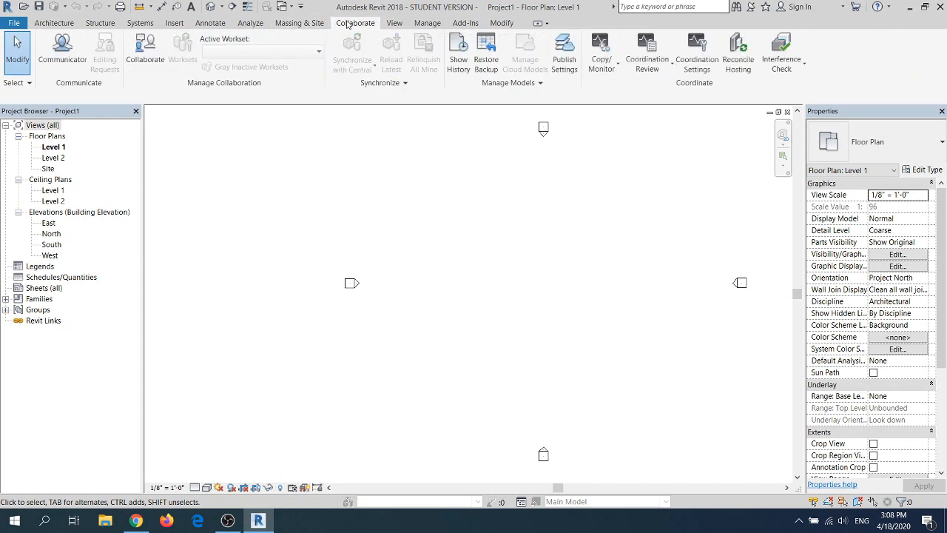
click(392, 23)
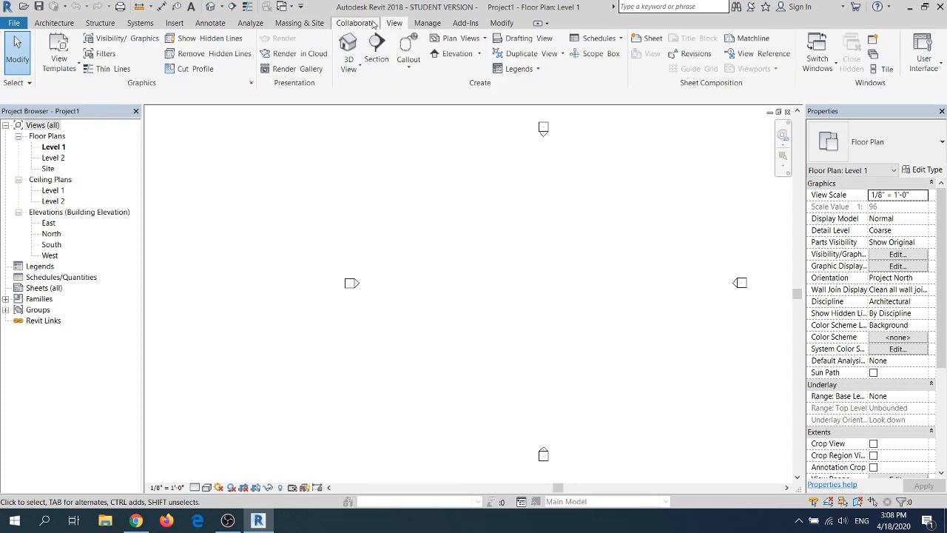
click(237, 27)
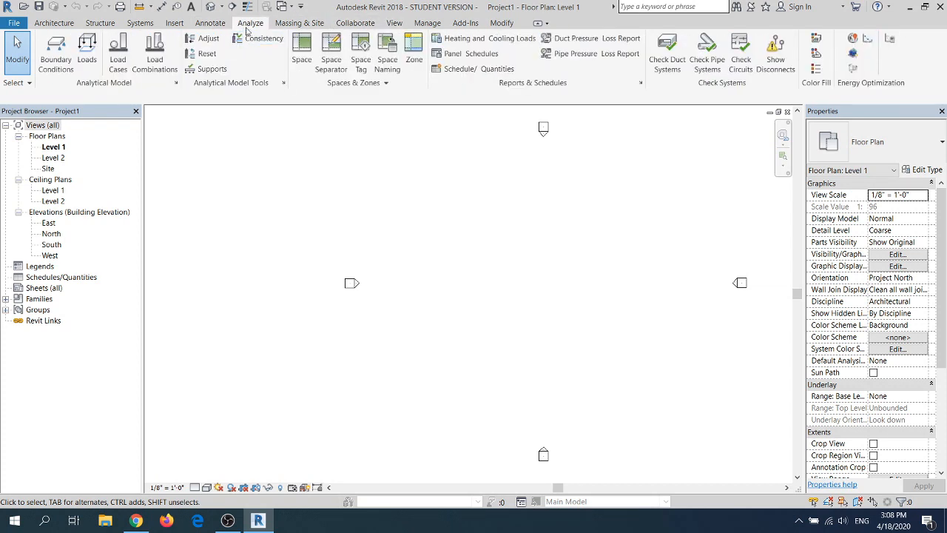
click(210, 22)
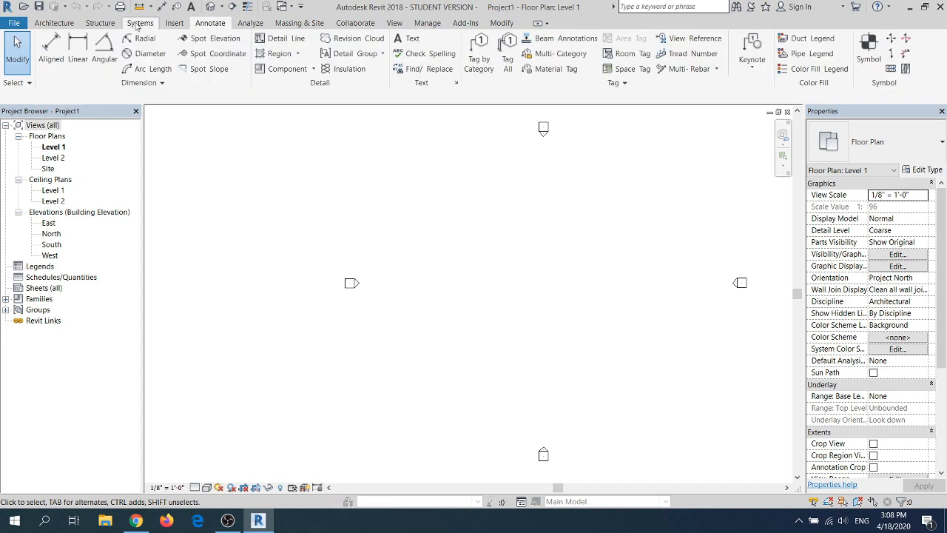
click(54, 23)
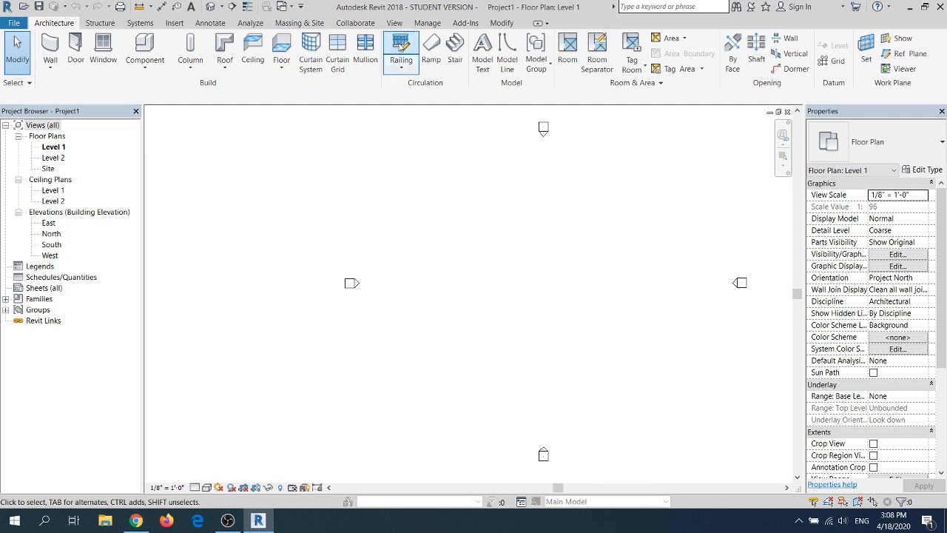
click(391, 24)
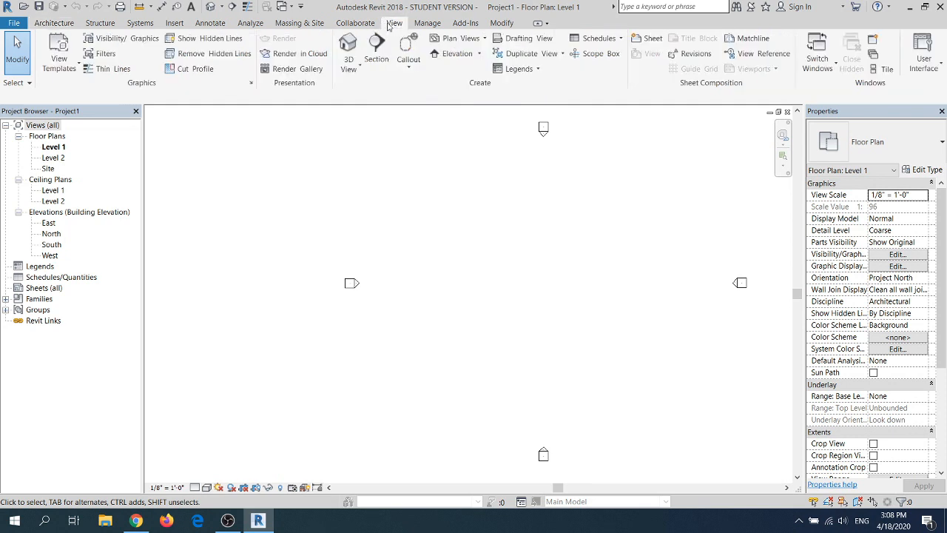
Set the project's length units to Meters, keeping the Common discipline
click(426, 24)
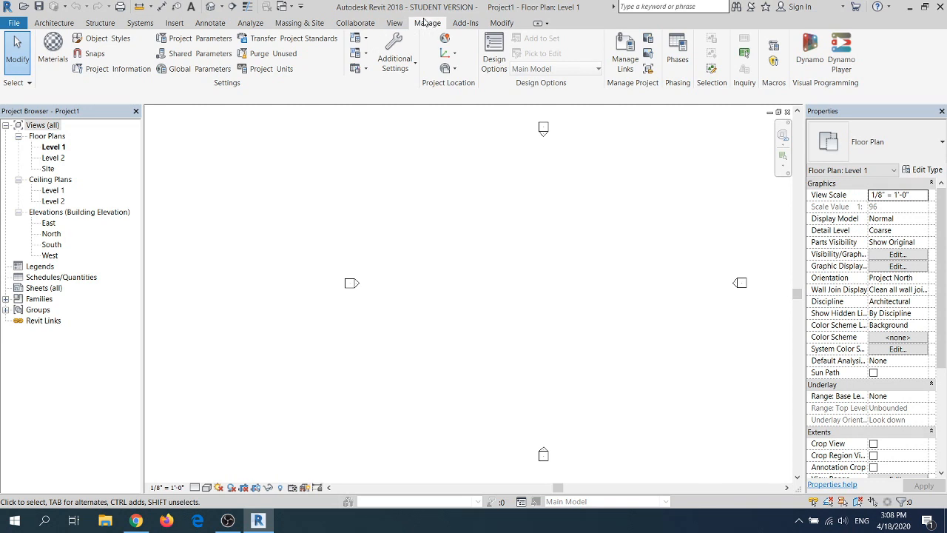
click(272, 72)
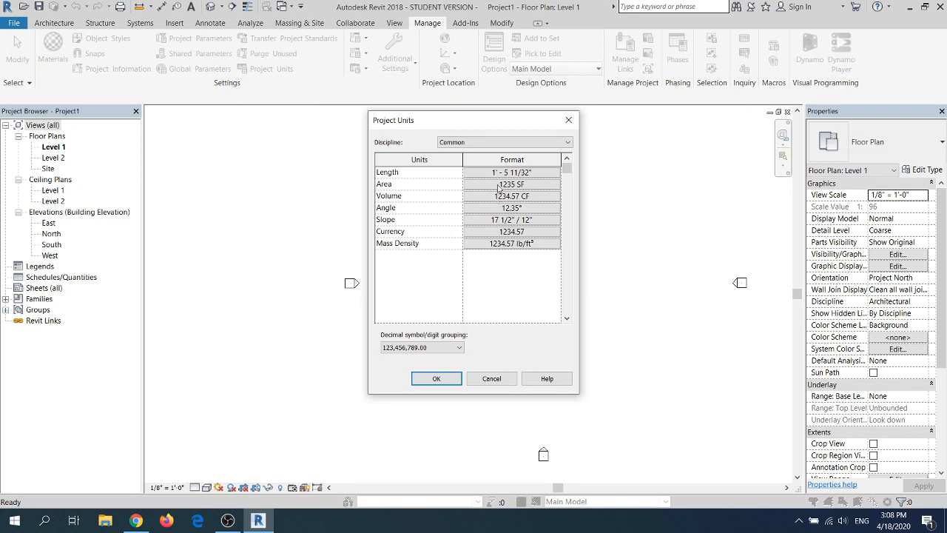
click(539, 145)
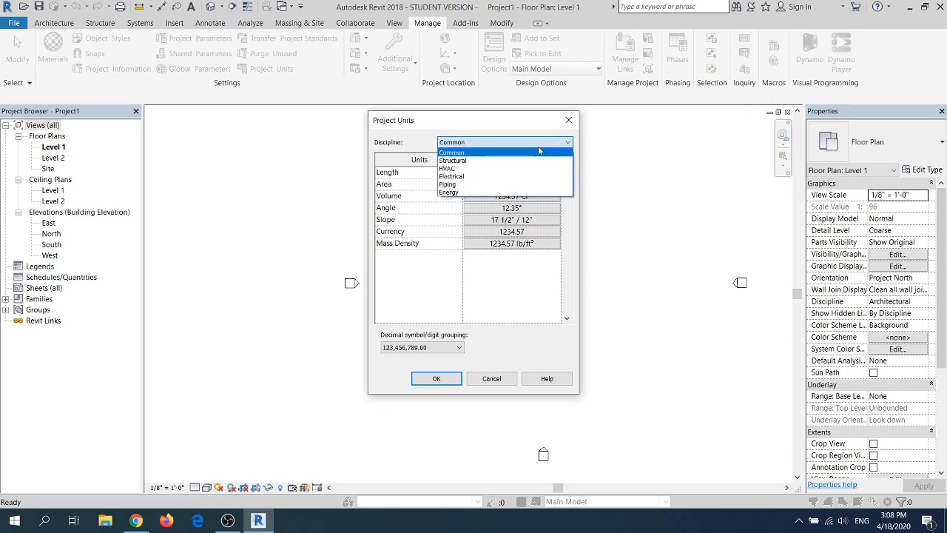
click(545, 147)
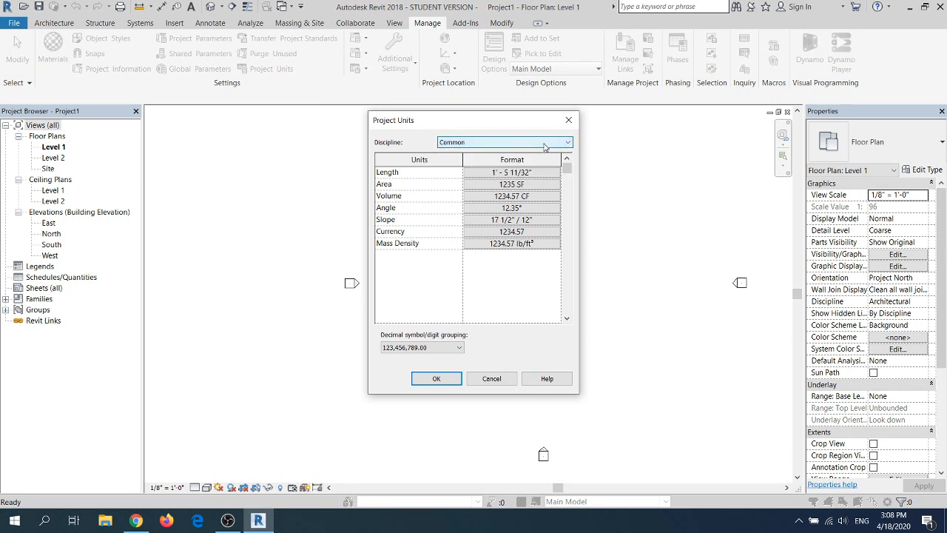
click(511, 175)
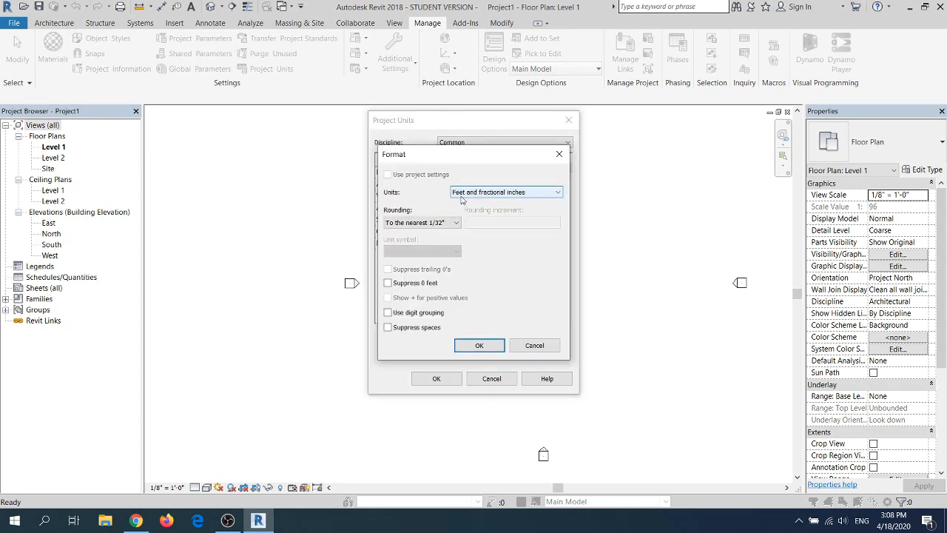
click(507, 192)
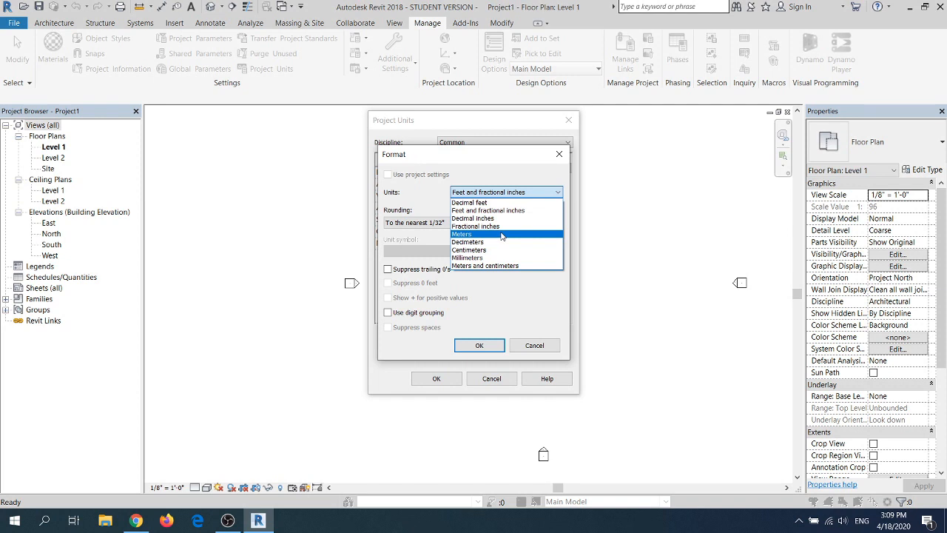
click(501, 234)
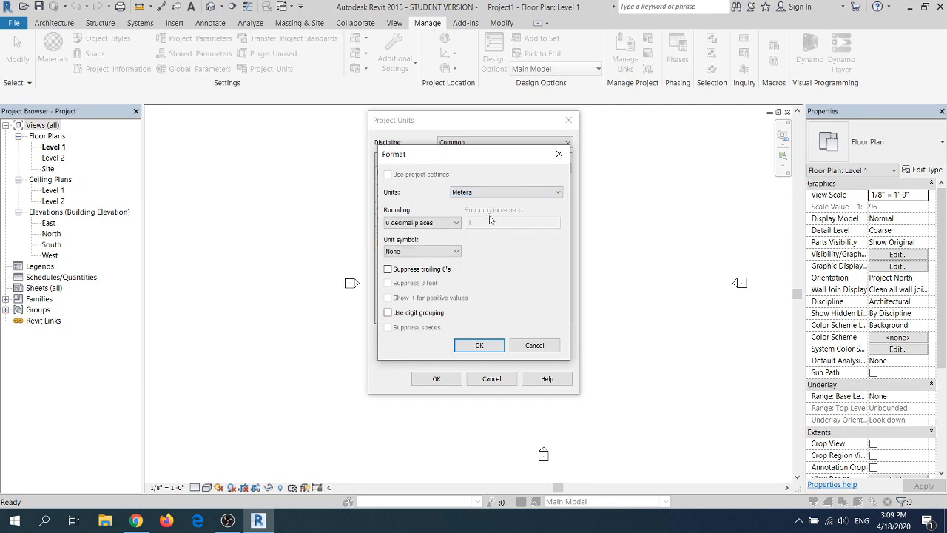
click(479, 346)
Set the project's area units to Square meters and its volume units to Cubic meters
click(513, 184)
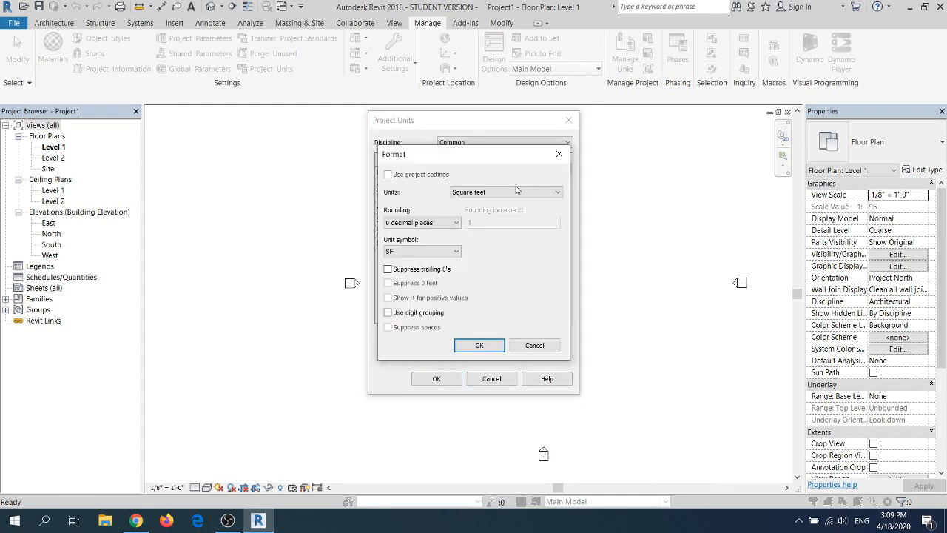
click(503, 193)
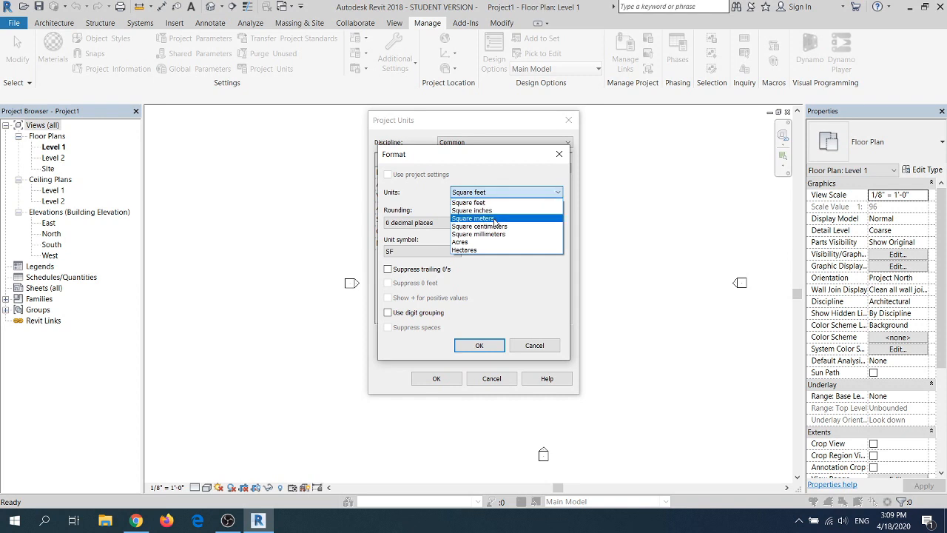
click(496, 218)
click(479, 345)
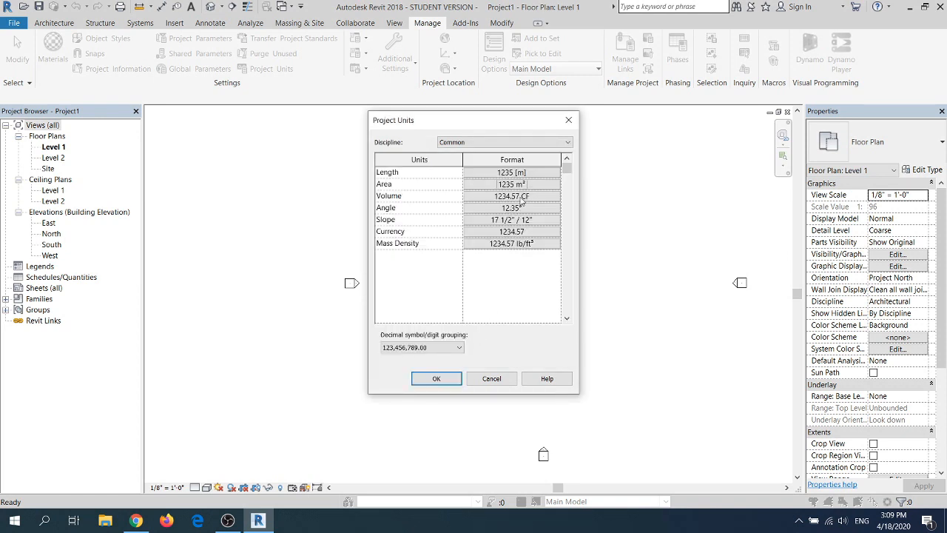
click(518, 197)
click(502, 196)
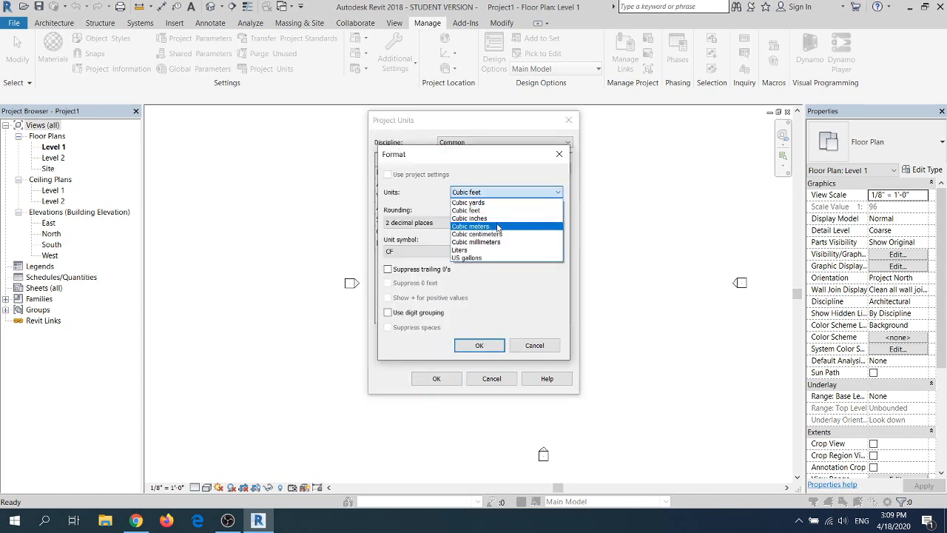
click(500, 225)
click(479, 346)
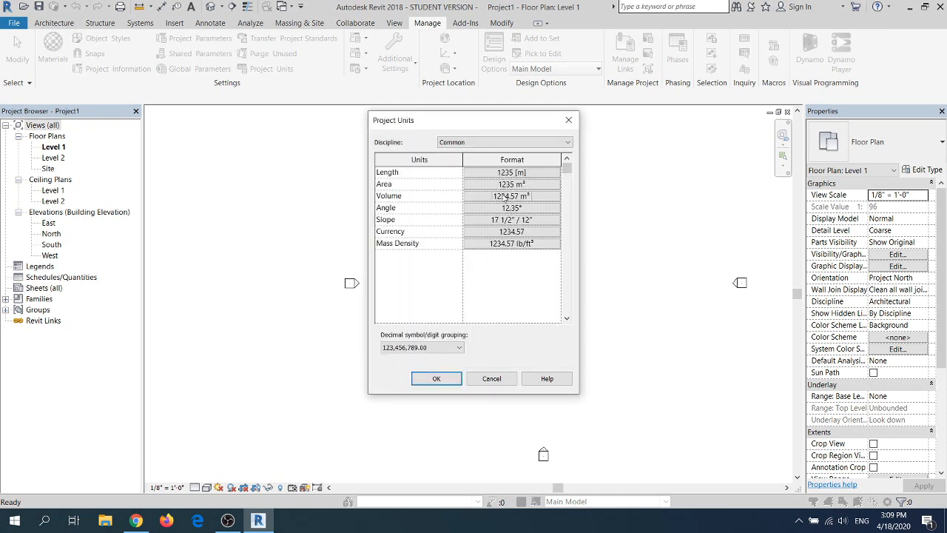
Set the rounding of the project's length and area units to 3 decimal places
click(501, 173)
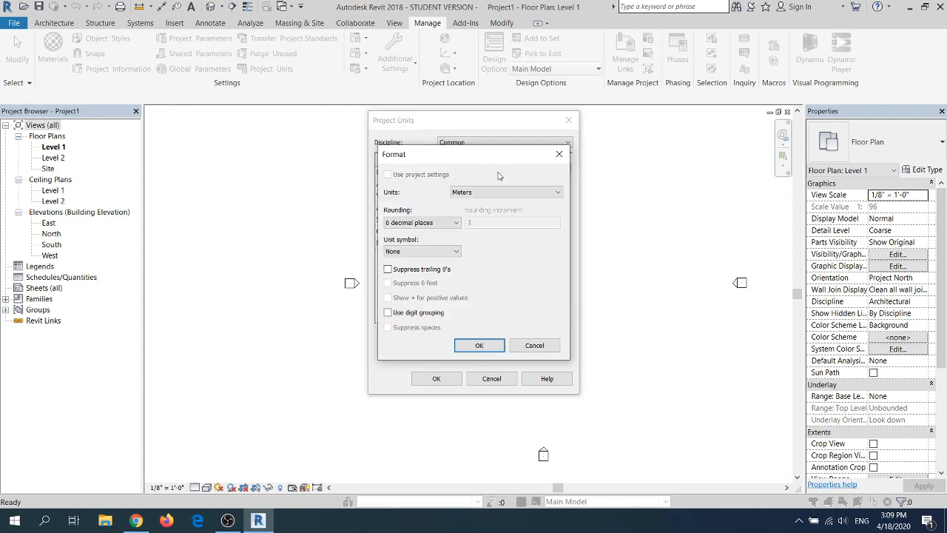
click(455, 223)
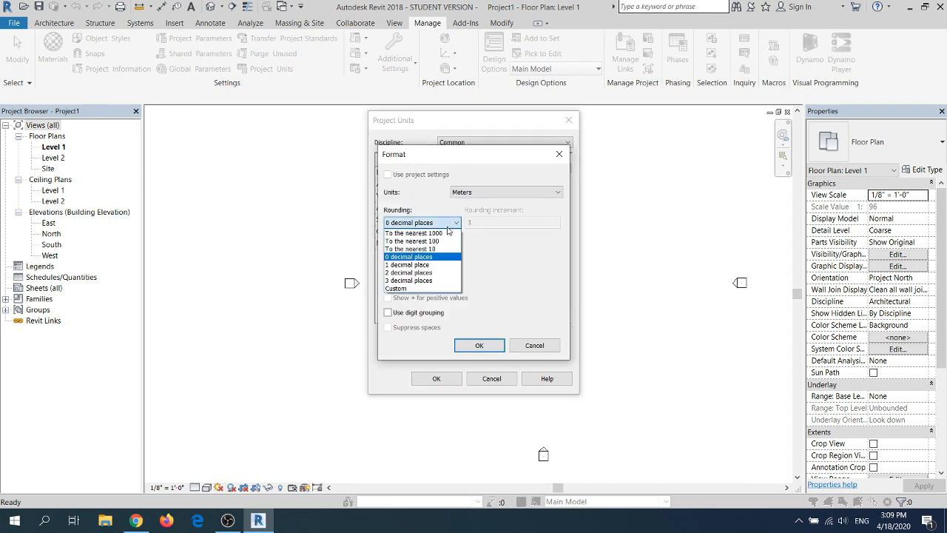
click(419, 281)
click(479, 345)
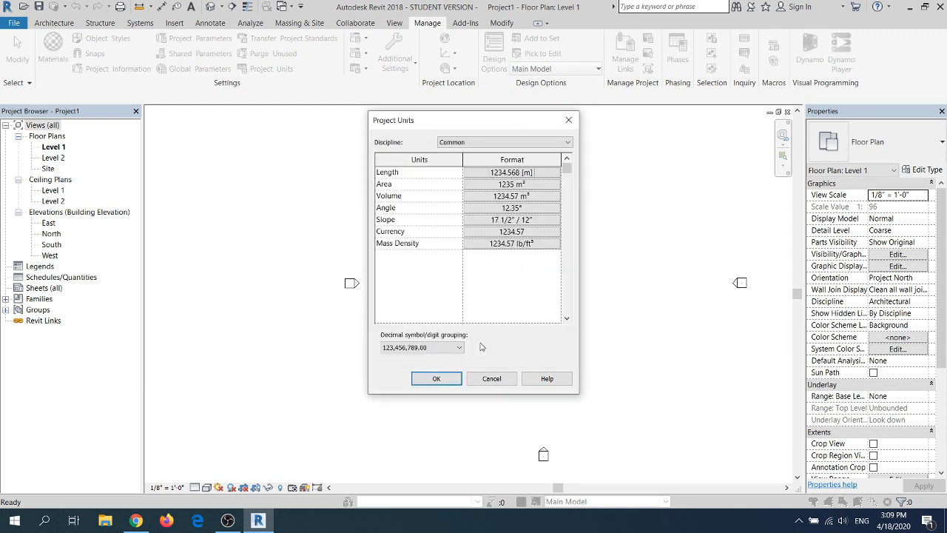
click(516, 185)
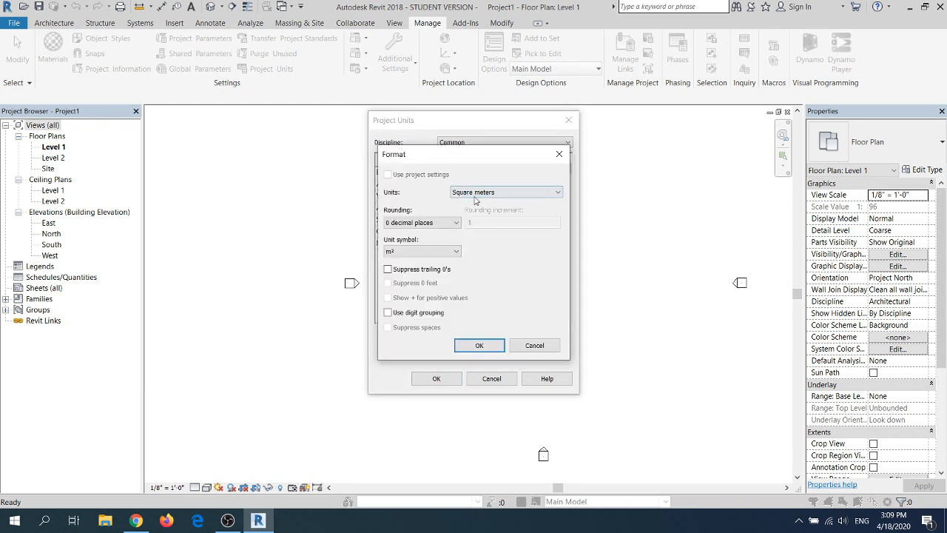
click(444, 224)
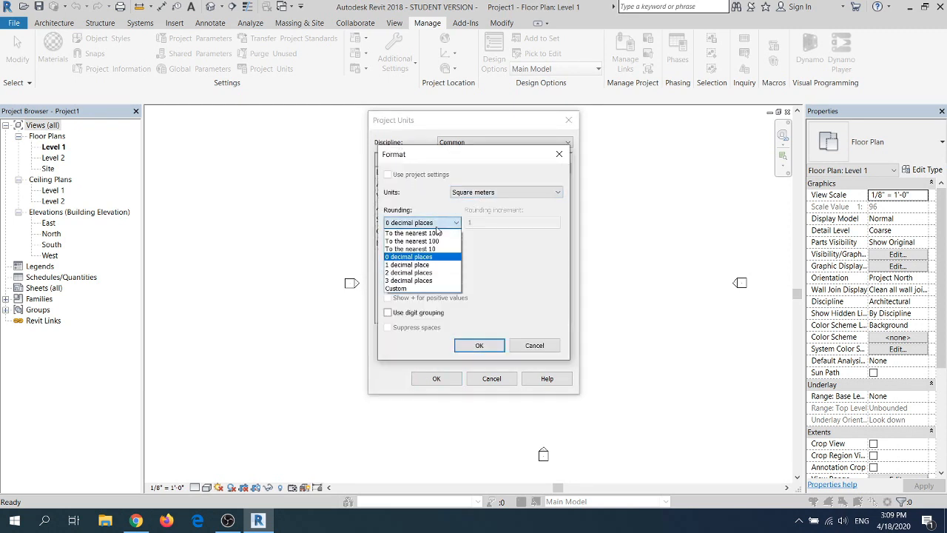
click(420, 281)
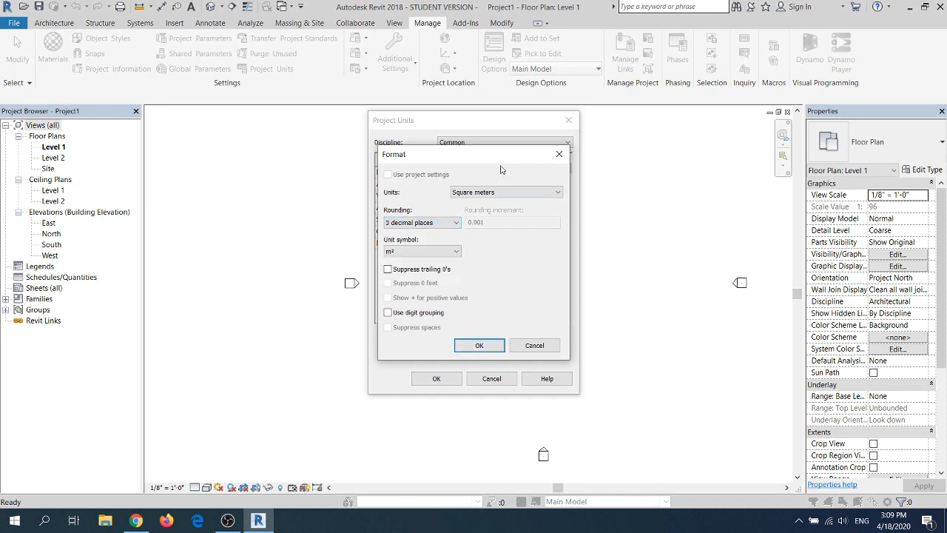
click(479, 345)
Set the rounding of the project's volume units to 3 decimal places, keeping Cubic meters
click(500, 196)
click(423, 252)
click(421, 259)
click(433, 223)
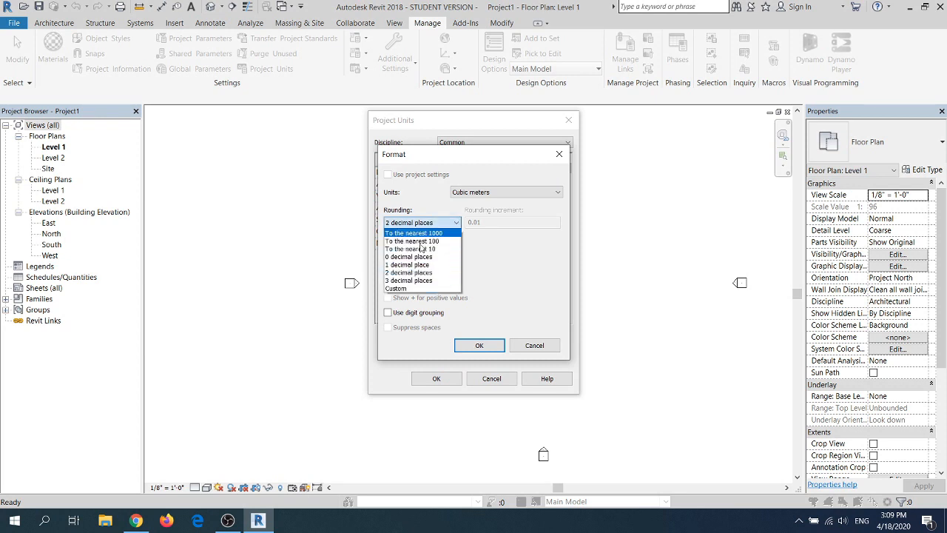
click(413, 280)
click(466, 346)
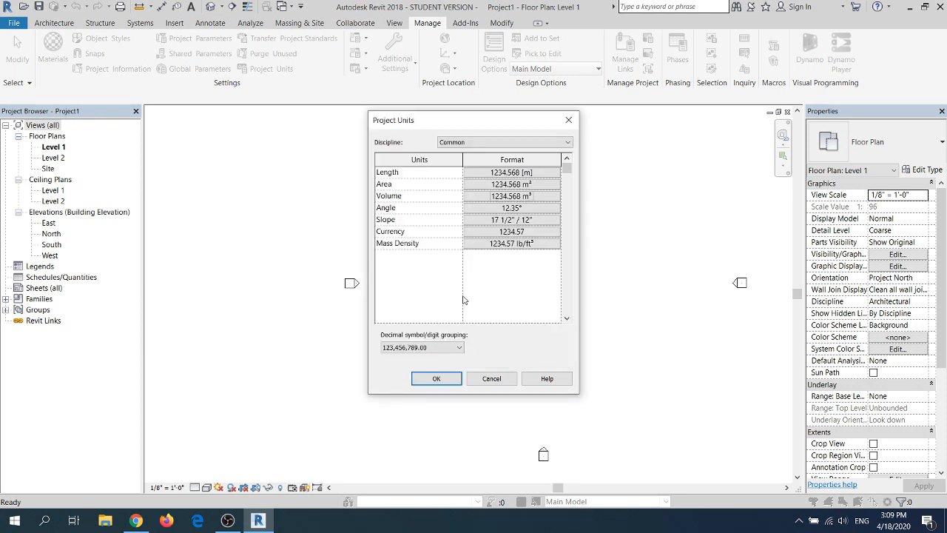
Keep the angle format in decimal degrees and apply the project unit settings
click(545, 212)
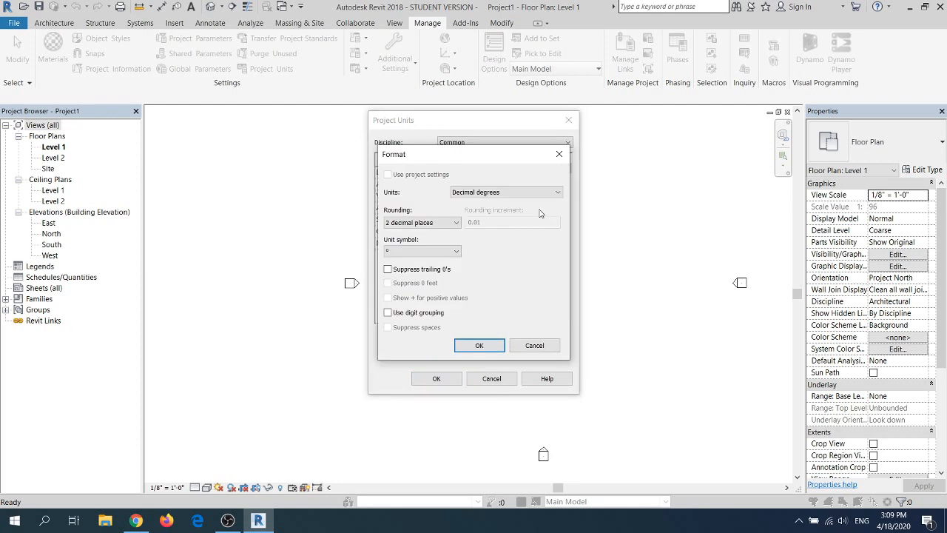
click(480, 346)
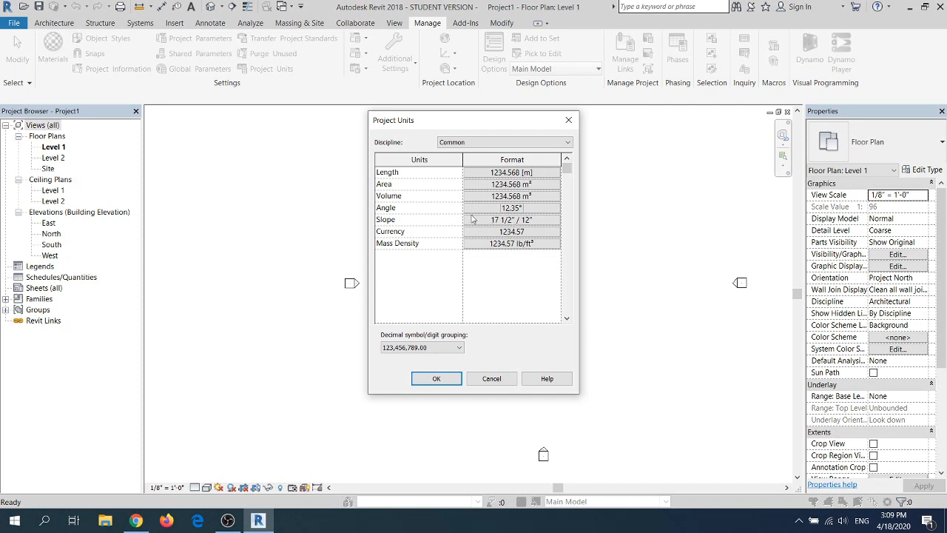
click(436, 379)
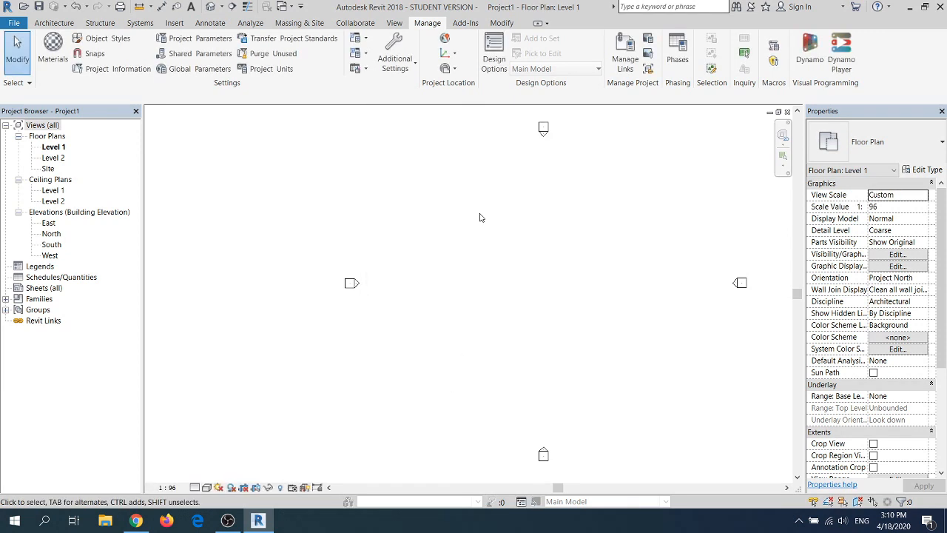
Move the west and east elevation markers farther outward in the Level 1 floor plan
middle_drag(538, 243, 494, 249)
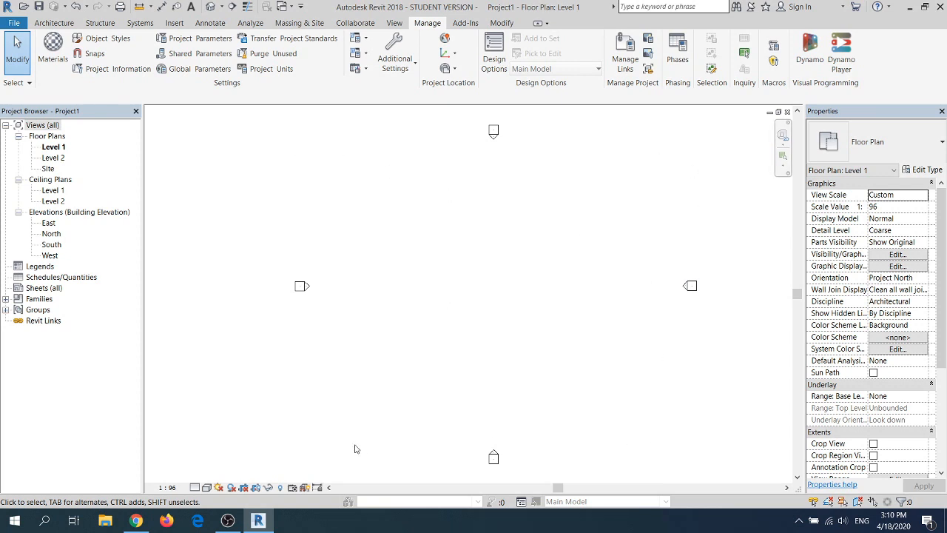
click(49, 232)
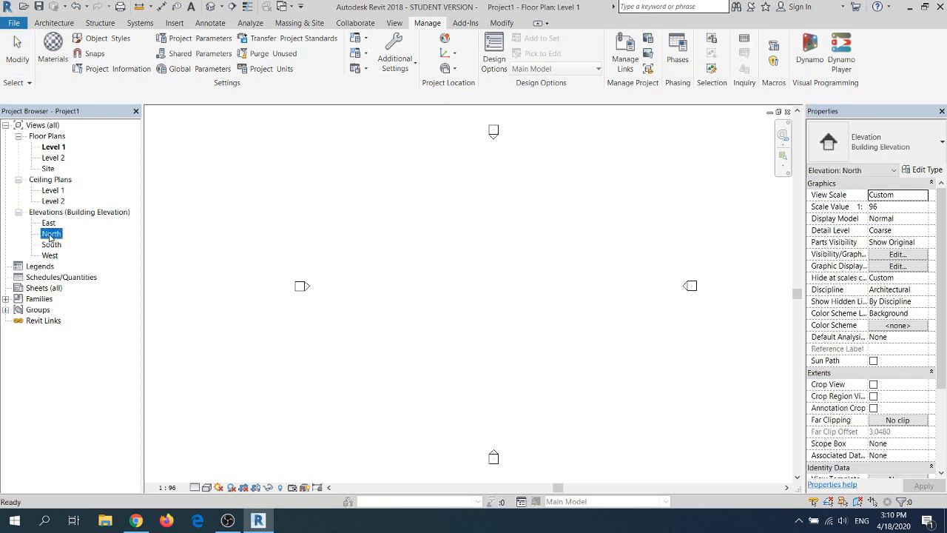
click(50, 254)
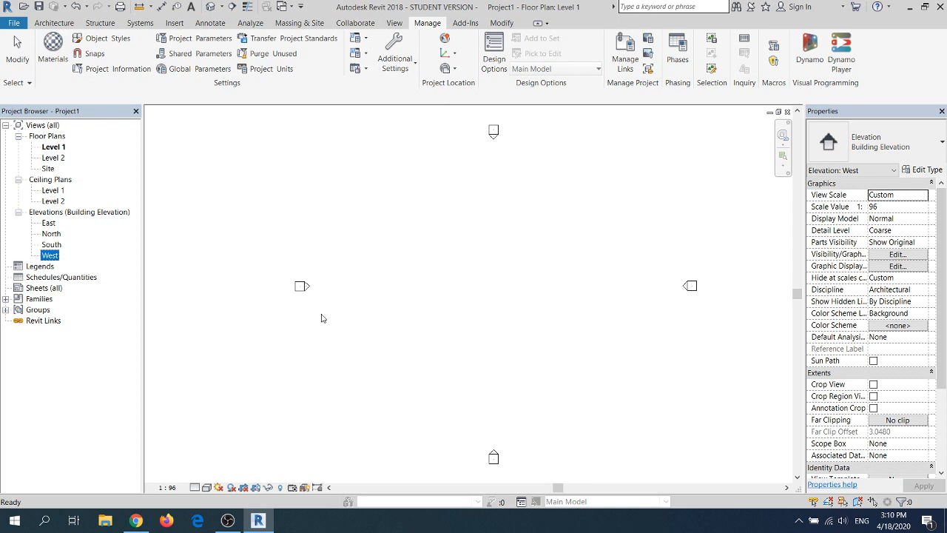
click(290, 275)
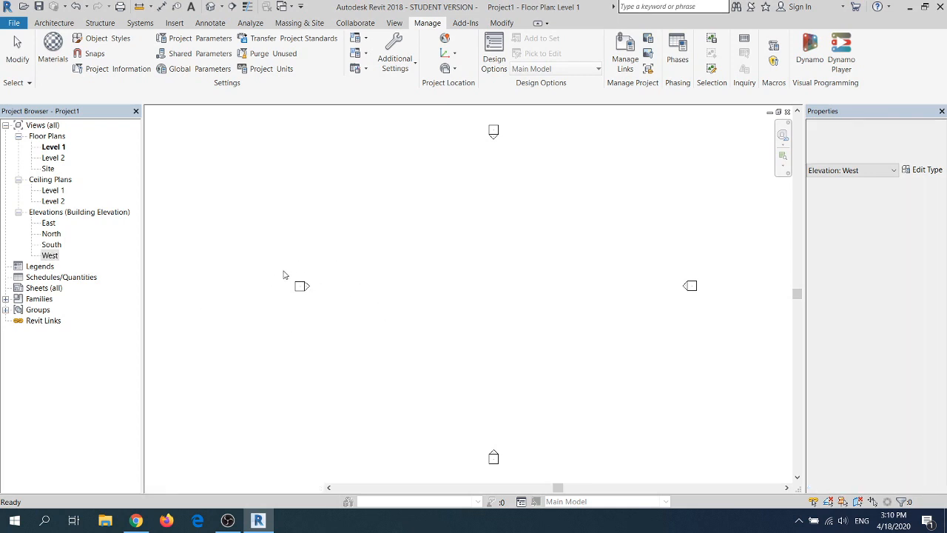
drag(289, 259, 335, 323)
drag(301, 291, 250, 294)
click(434, 293)
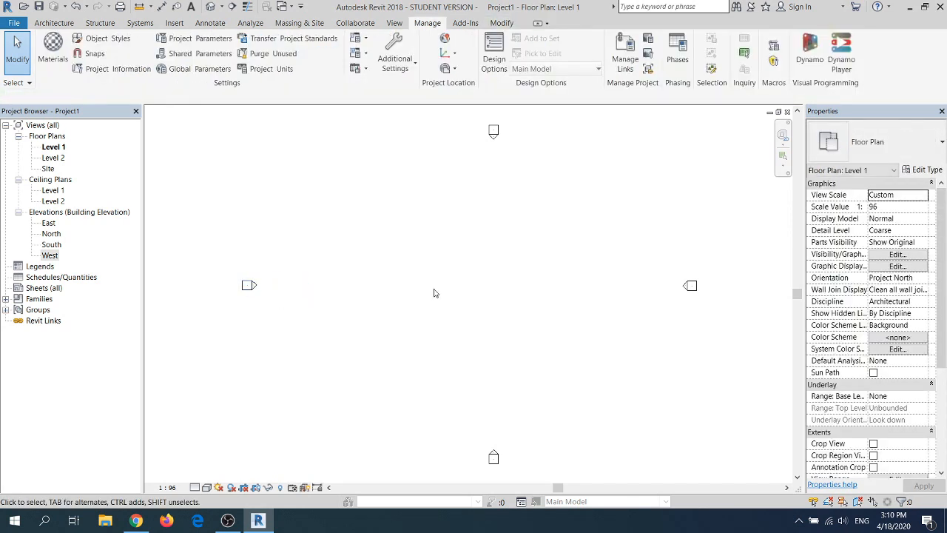
mouse_move(651, 266)
mouse_down()
mouse_move(718, 306)
mouse_move(744, 290)
mouse_up()
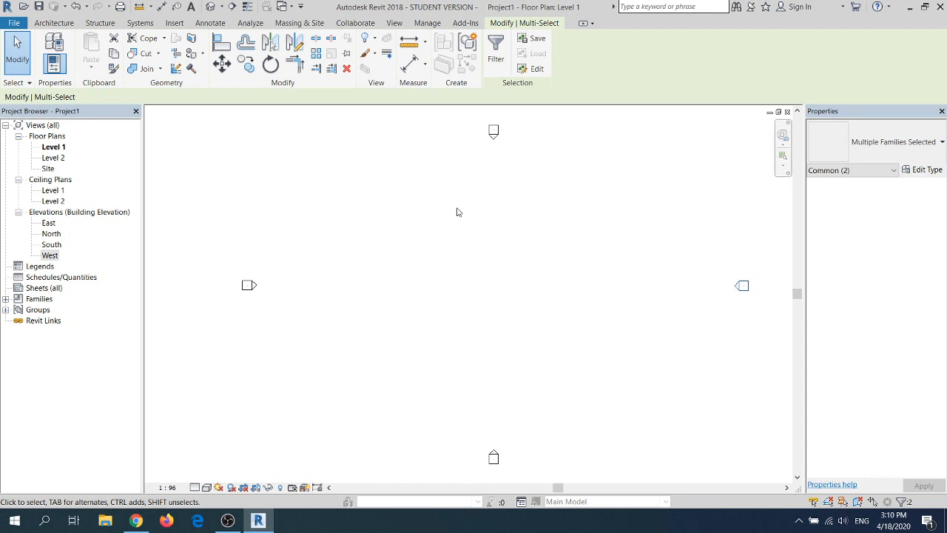
Open the East elevation view to show the project's levels
click(55, 149)
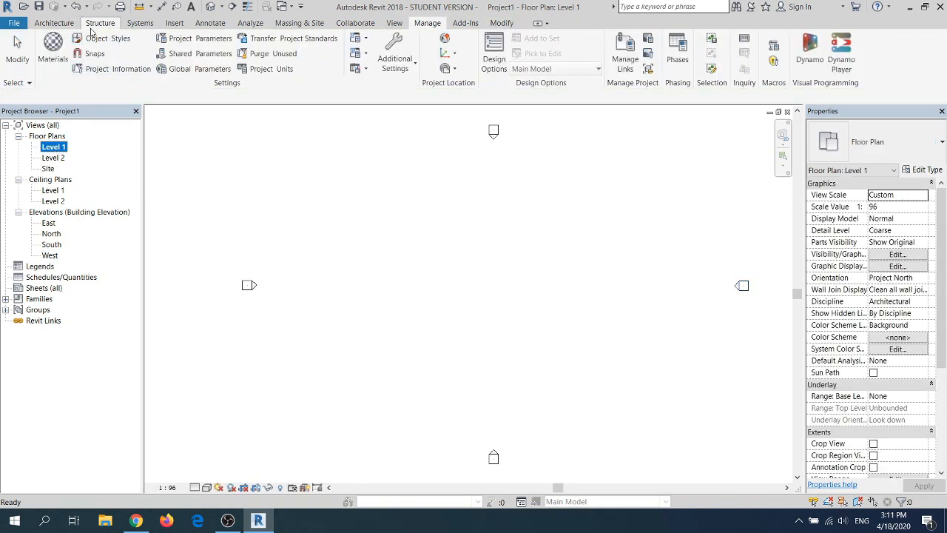
click(66, 24)
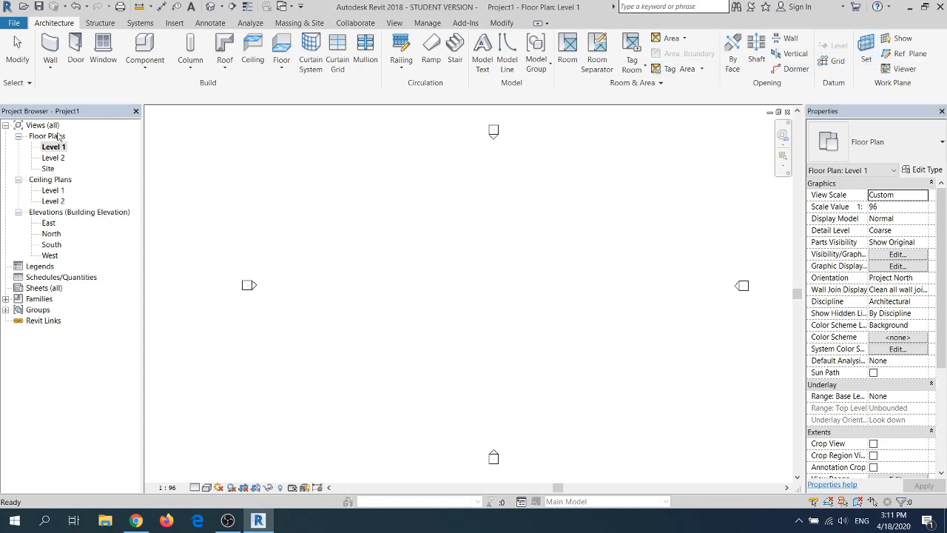
double_click(49, 224)
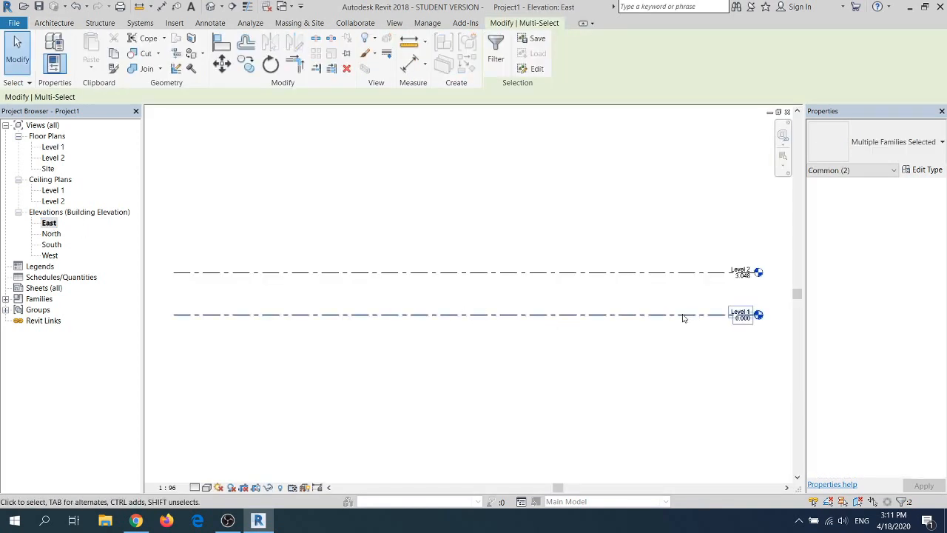
scroll(742, 323, up, 2)
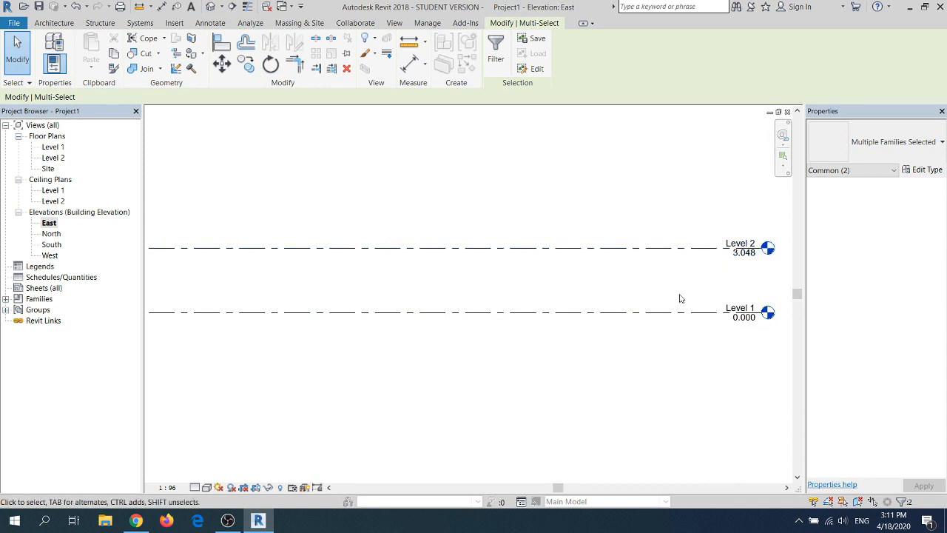
scroll(656, 313, down, 1)
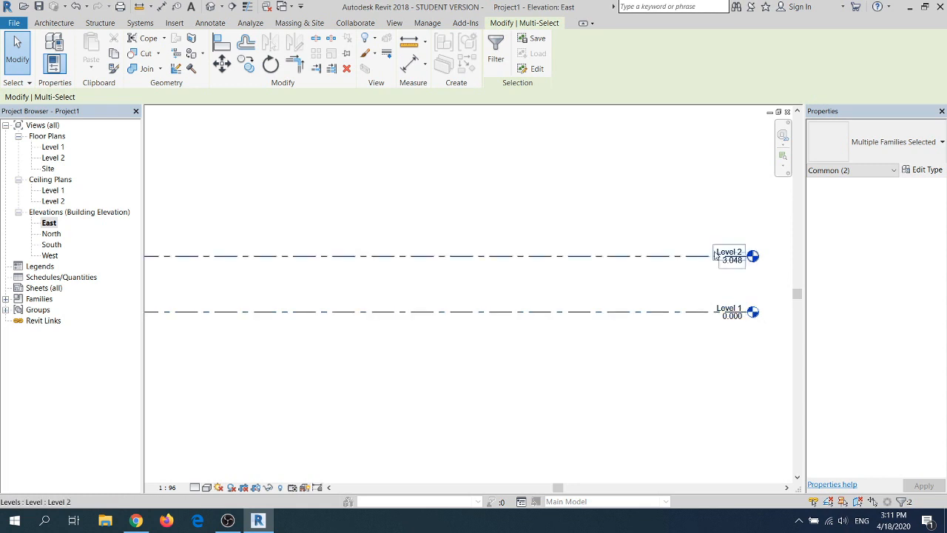
Rename the lower level as Ground Floor, renaming its corresponding views as well
click(729, 306)
click(729, 306)
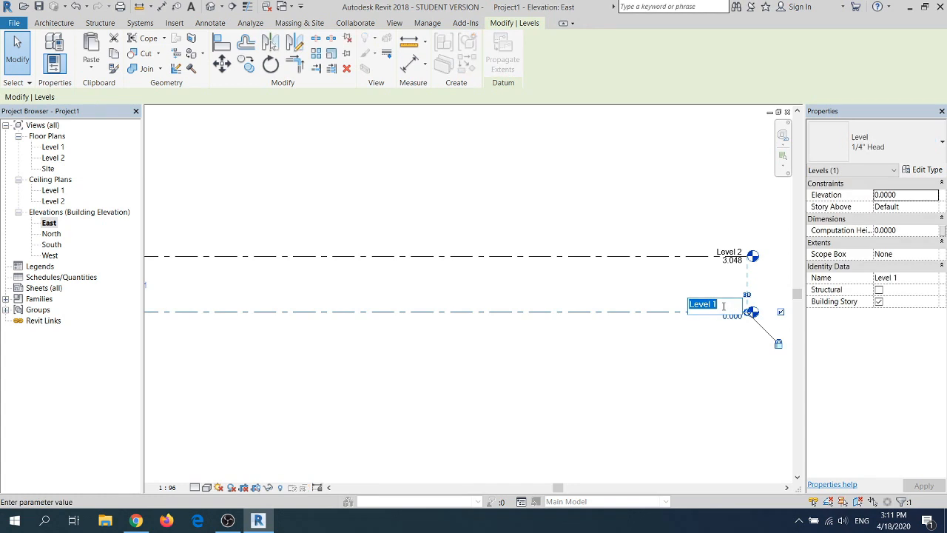
text(Ground Floor)
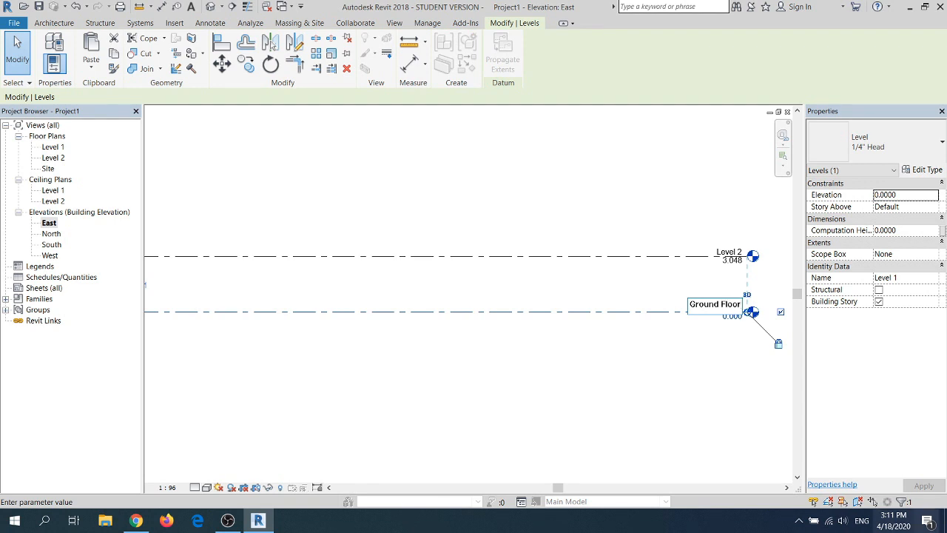
key(Return)
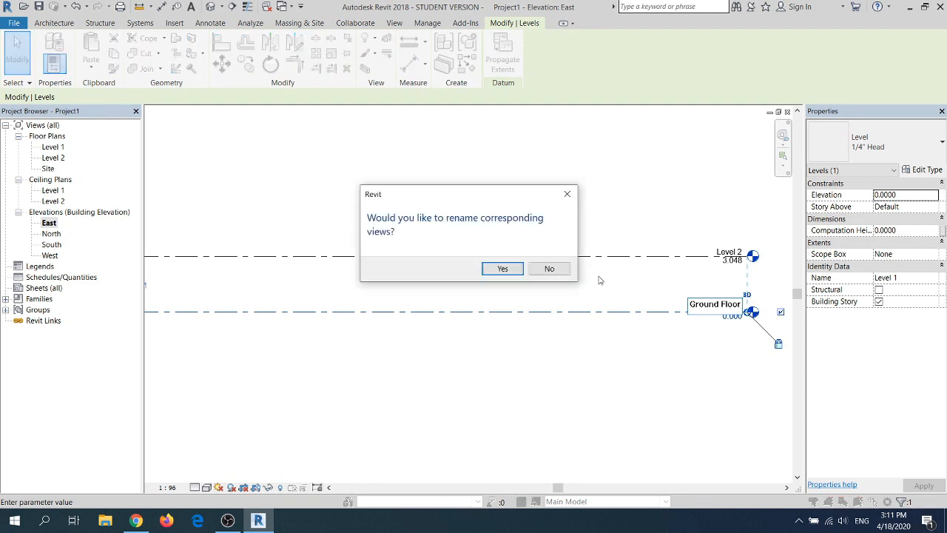
click(503, 268)
Rename the upper level as Level 1, renaming its corresponding views as well
click(720, 253)
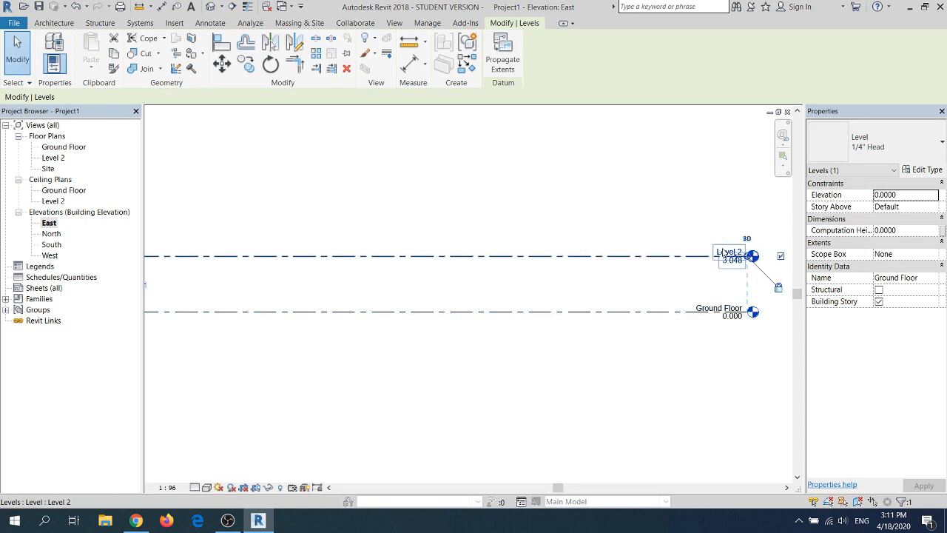
click(720, 253)
text(First)
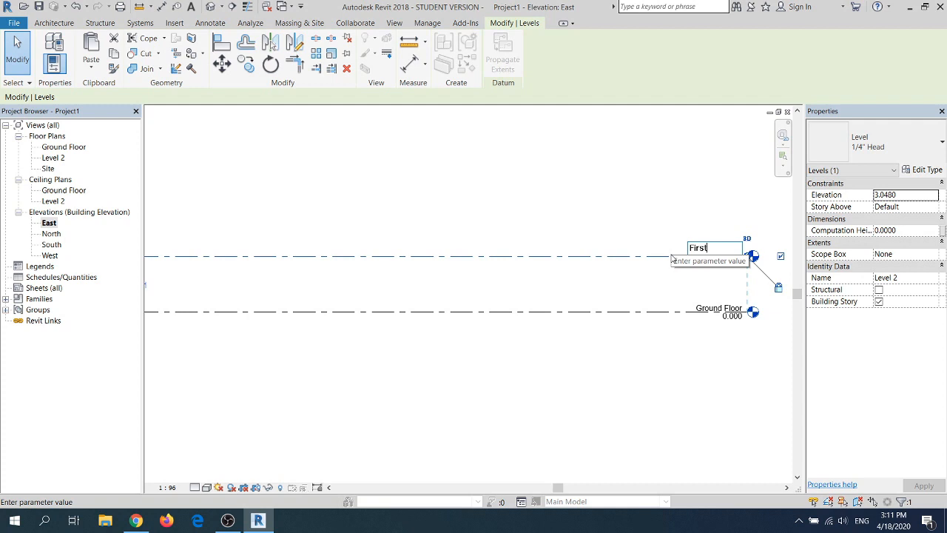
text( Flo)
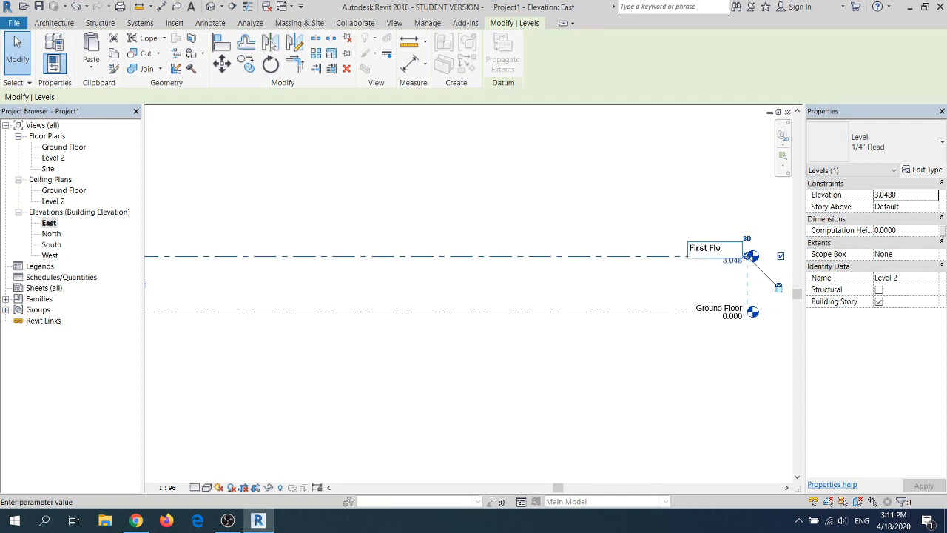
key(BackSpace)
key(BackSpace)
key(BackSpace)
key(BackSpace)
key(BackSpace)
key(BackSpace)
key(BackSpace)
key(BackSpace)
key(BackSpace)
key(BackSpace)
key(BackSpace)
text(Level 1)
key(Return)
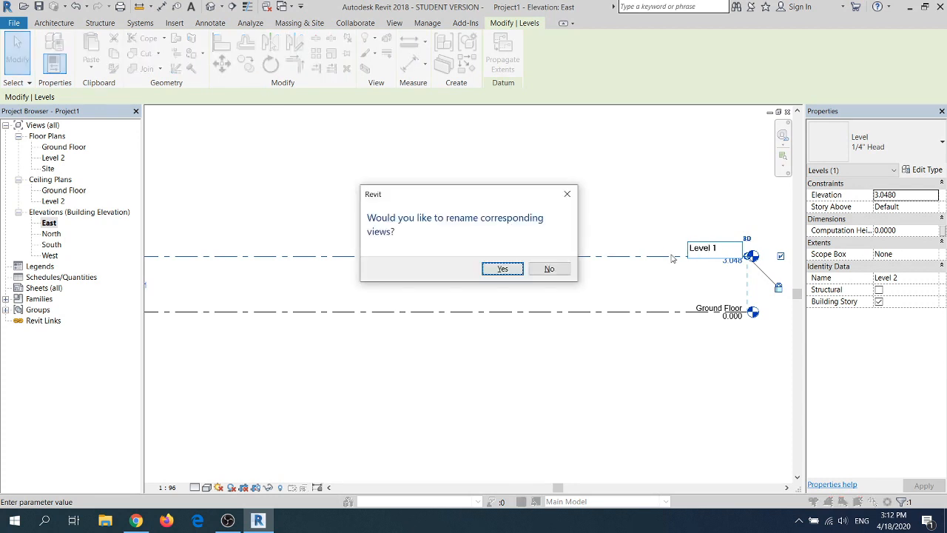
click(502, 269)
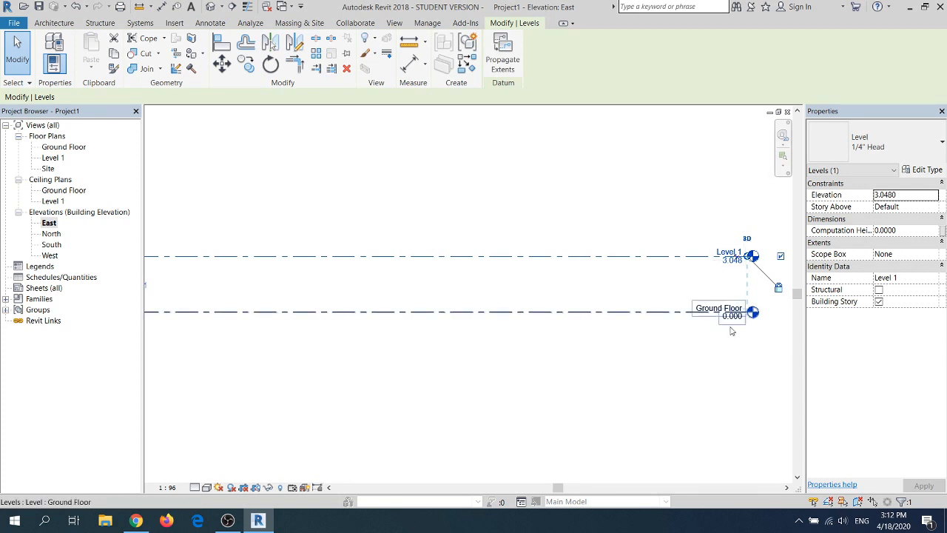
Set the elevation of Level 1 to 3.500 m
click(727, 261)
drag(727, 264, 673, 269)
key(BackSpace)
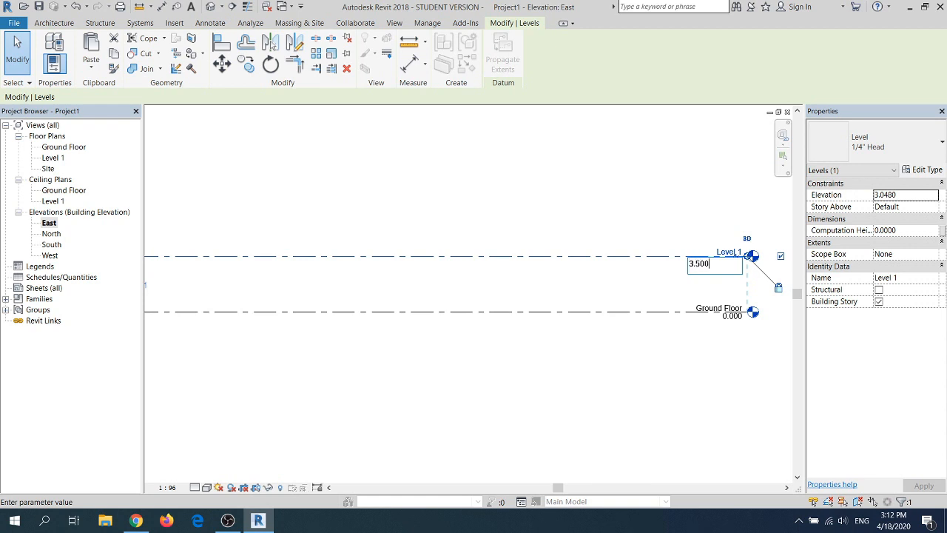
text(3.500)
key(Return)
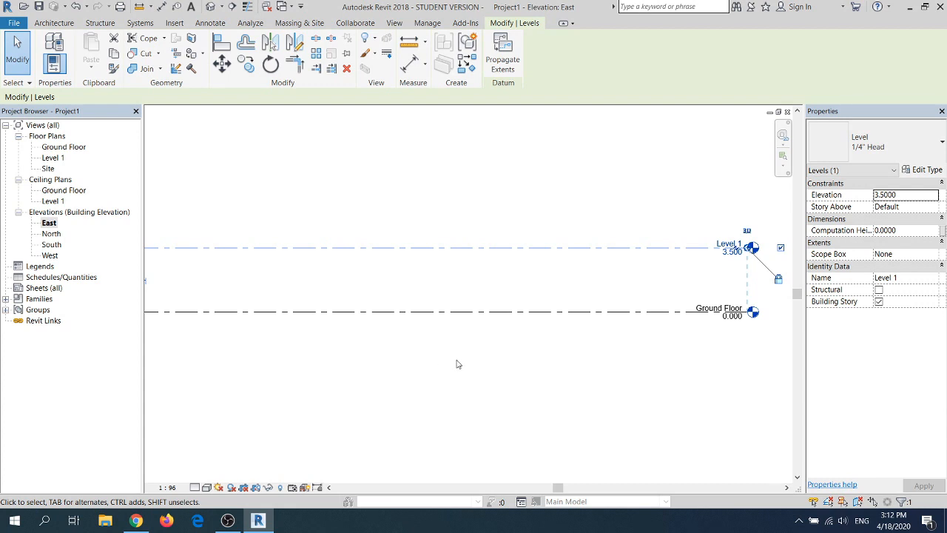
Open the Ground Floor plan and draw a vertical grid line west of centre between the four elevation markers
double_click(66, 149)
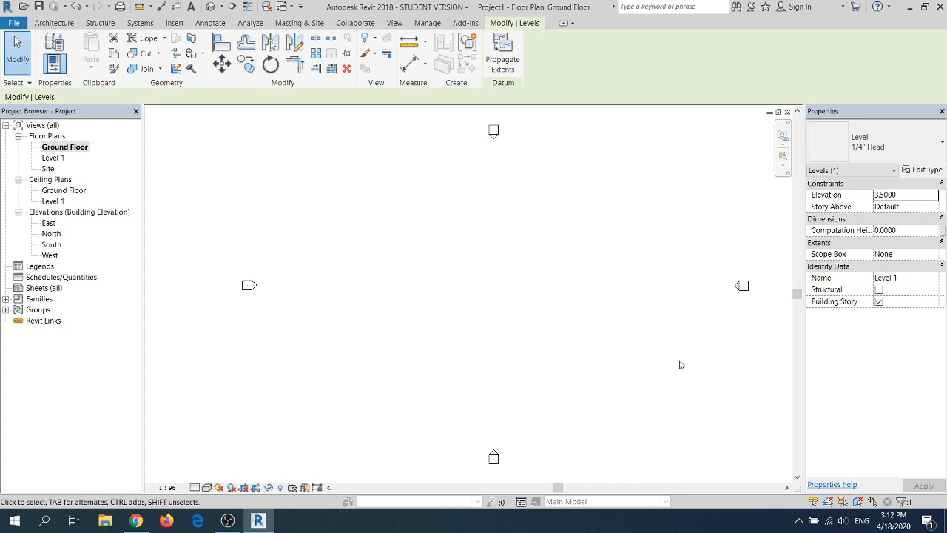
click(55, 25)
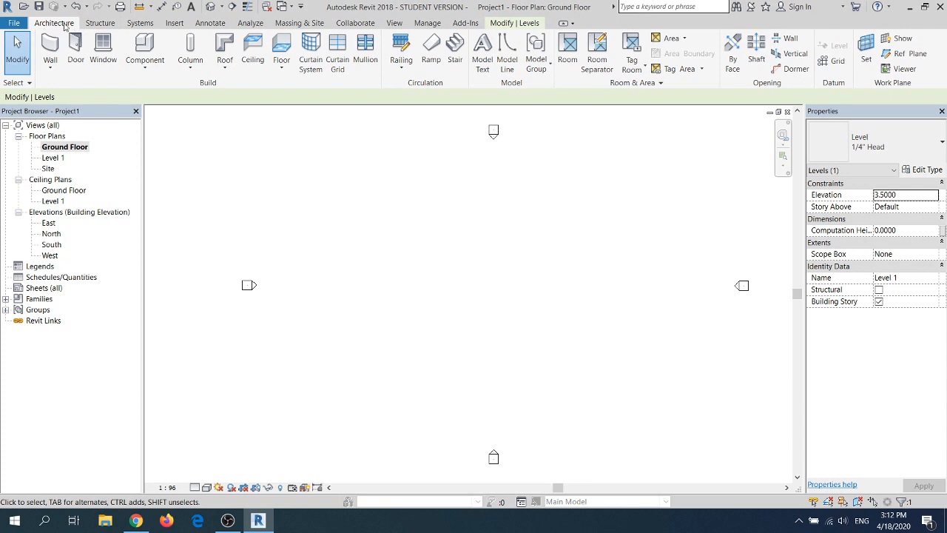
click(836, 63)
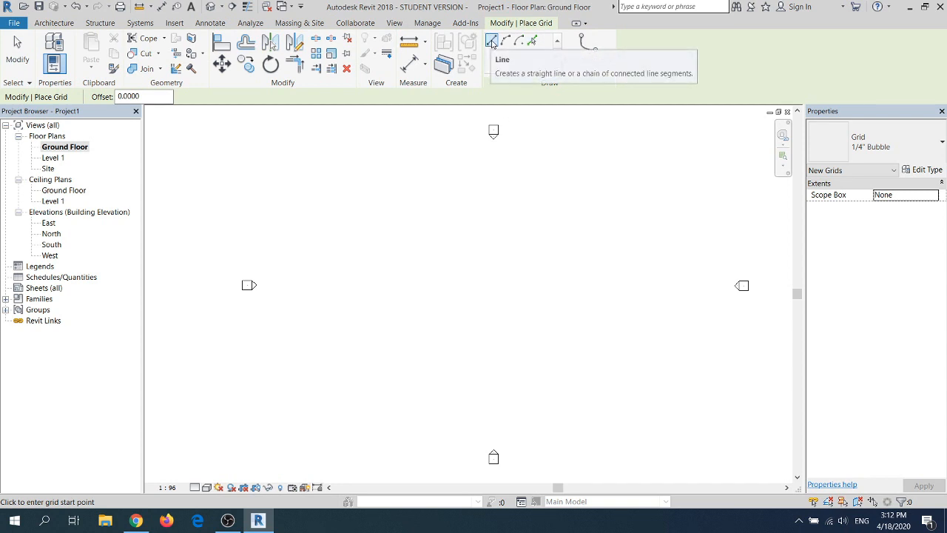
click(395, 209)
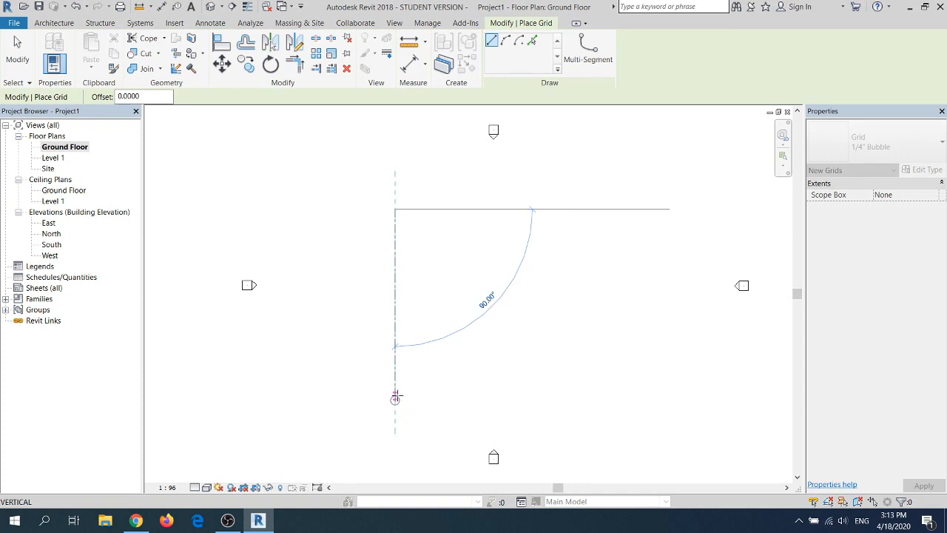
click(395, 398)
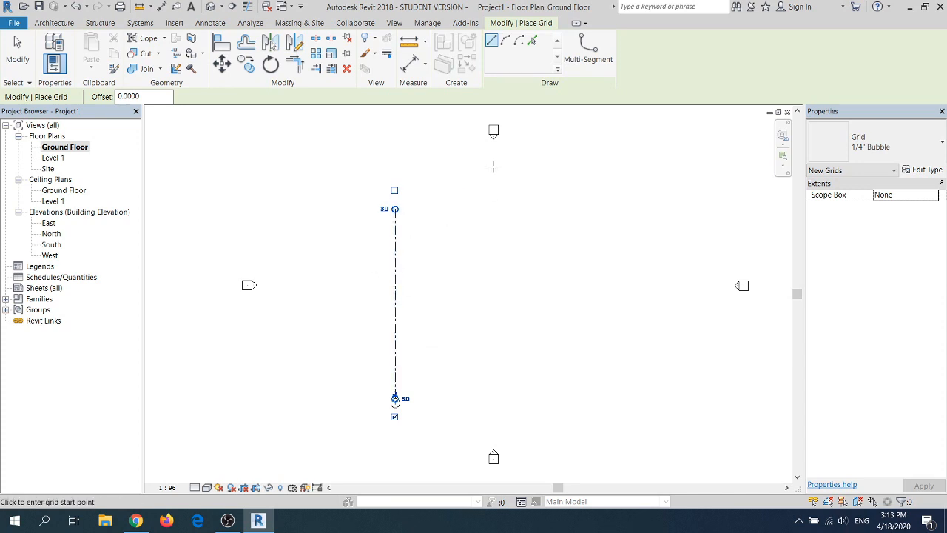
Add a second vertical grid line offset 1.5 m to the east of grid 1 using Pick Lines
click(536, 43)
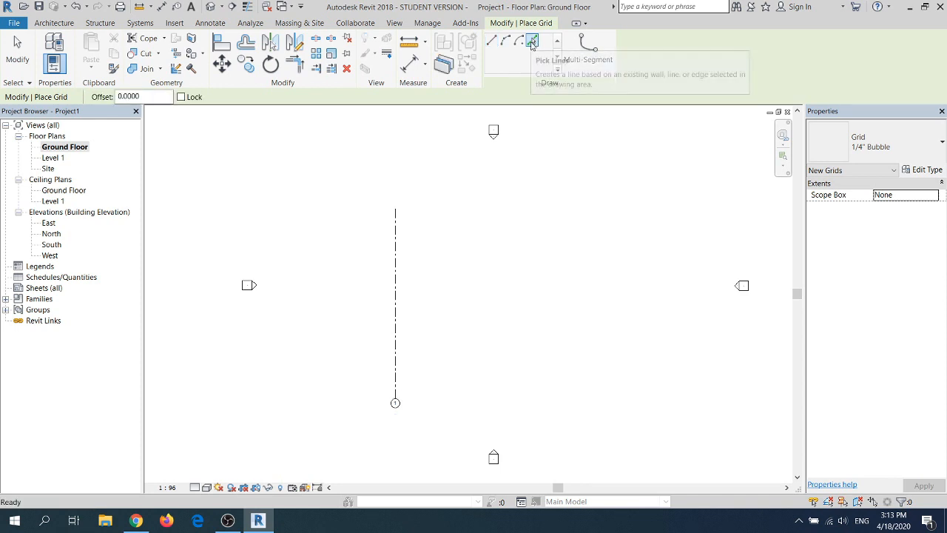
drag(167, 97, 97, 98)
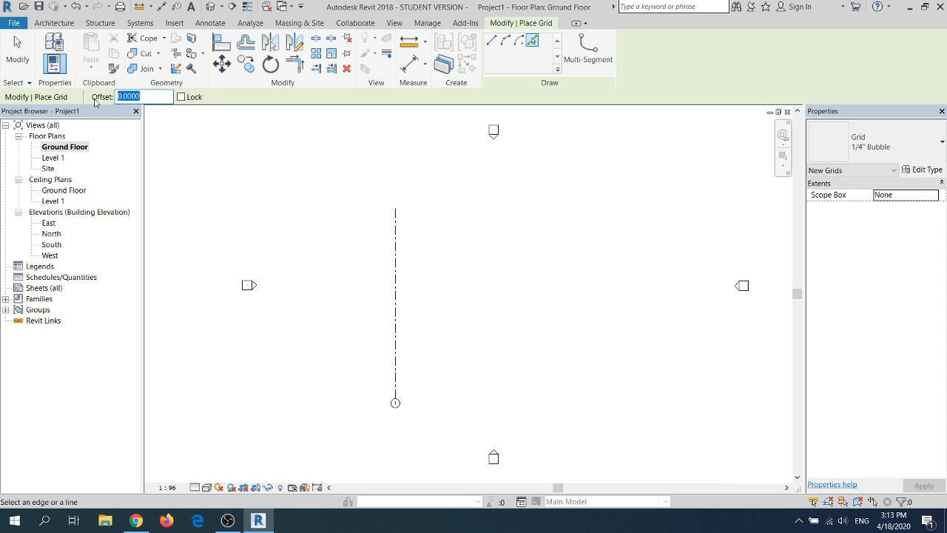
text(3)
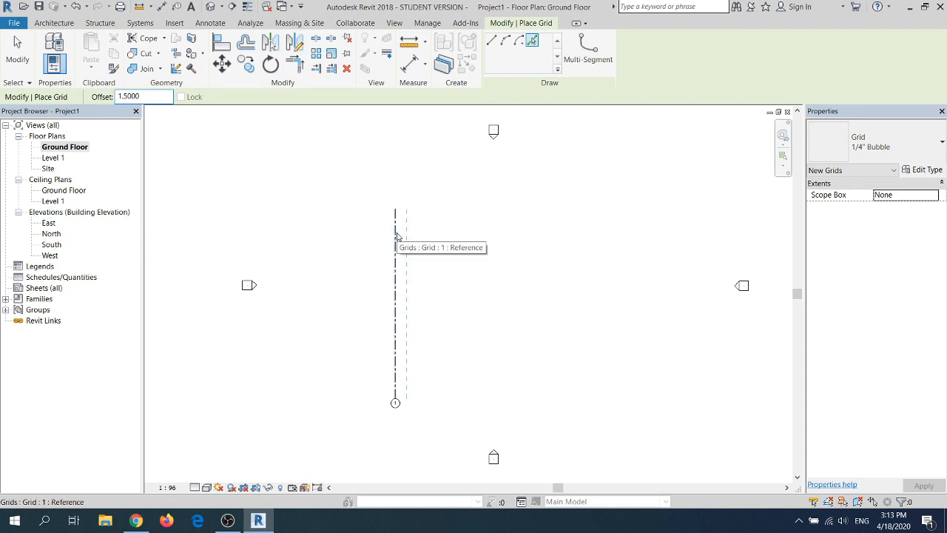
scroll(396, 235, up, 1)
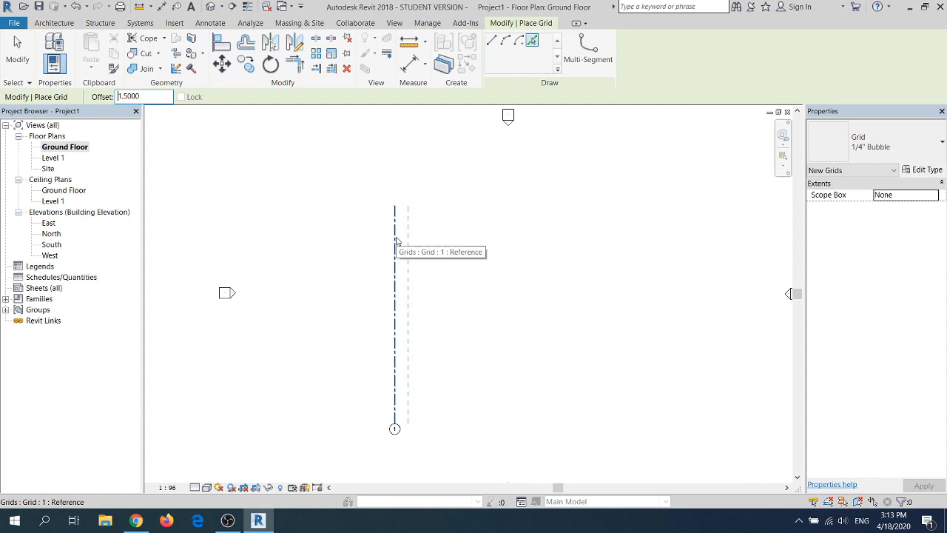
click(396, 241)
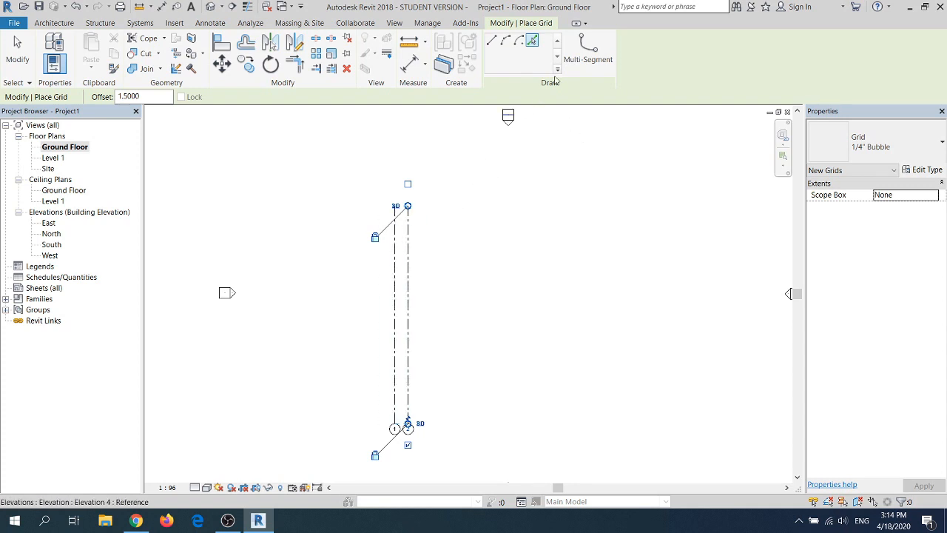
Add two more vertical grid lines eastward, one 2 m from grid 2 and another 1 m beyond it
double_click(142, 97)
text(2.0000)
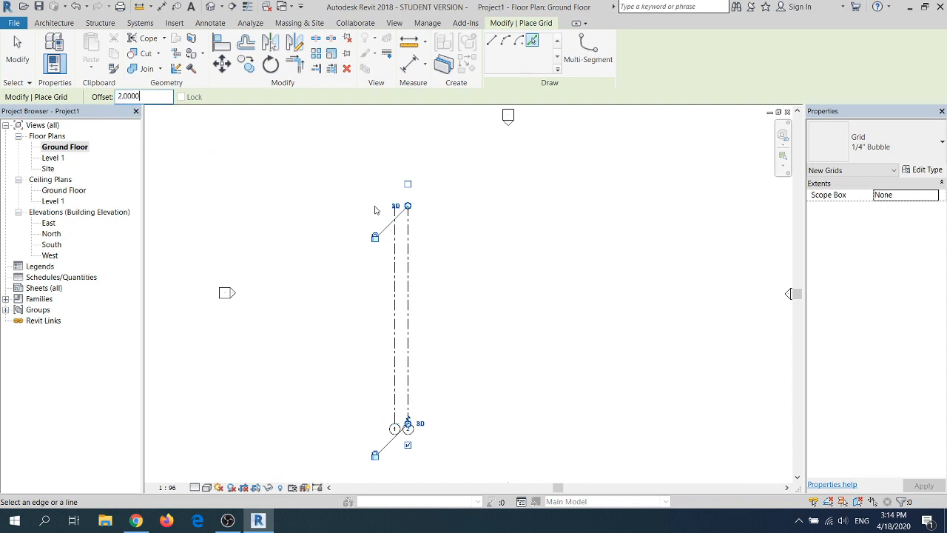
click(414, 272)
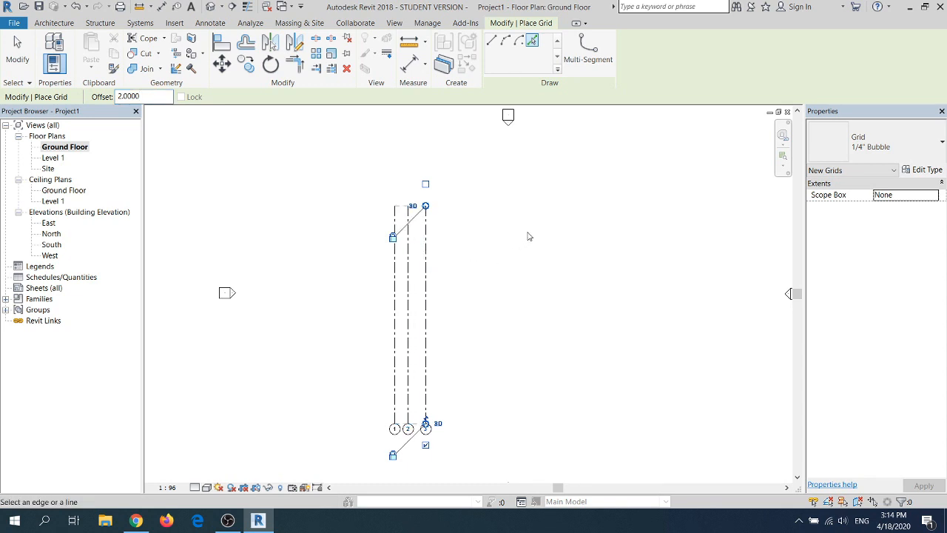
drag(158, 96, 96, 101)
text(1)
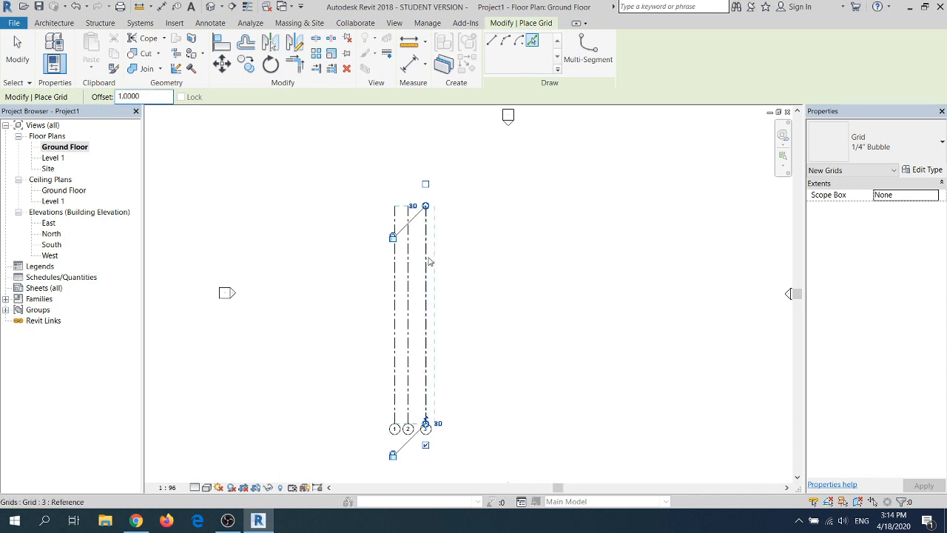
click(430, 261)
Add three further vertical grid lines east of grid 4, each offset 2 m from the previous one
drag(159, 97, 101, 98)
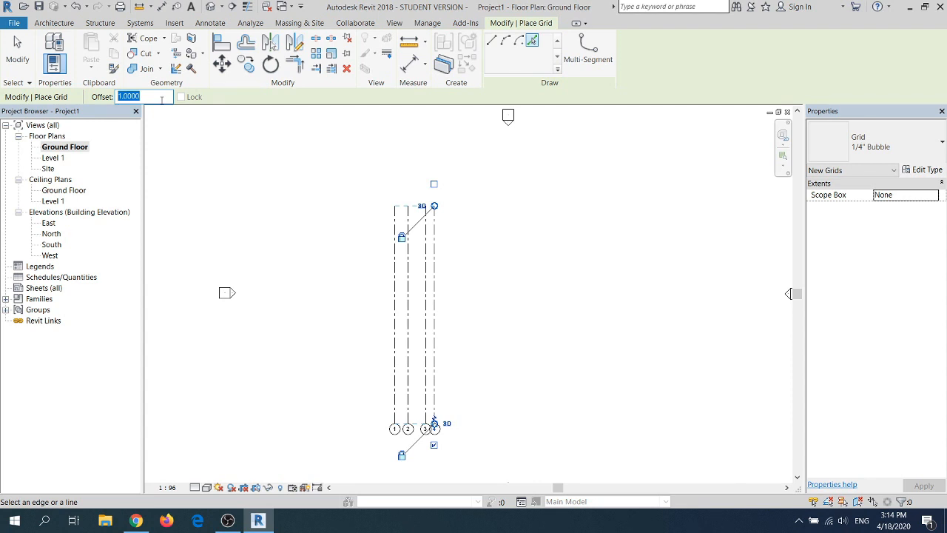
text(2)
key(Return)
click(442, 240)
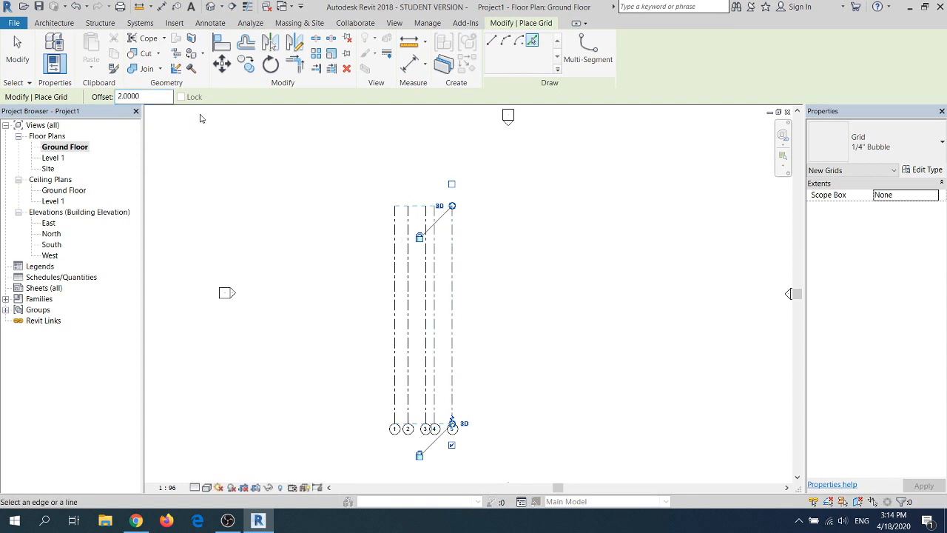
click(454, 250)
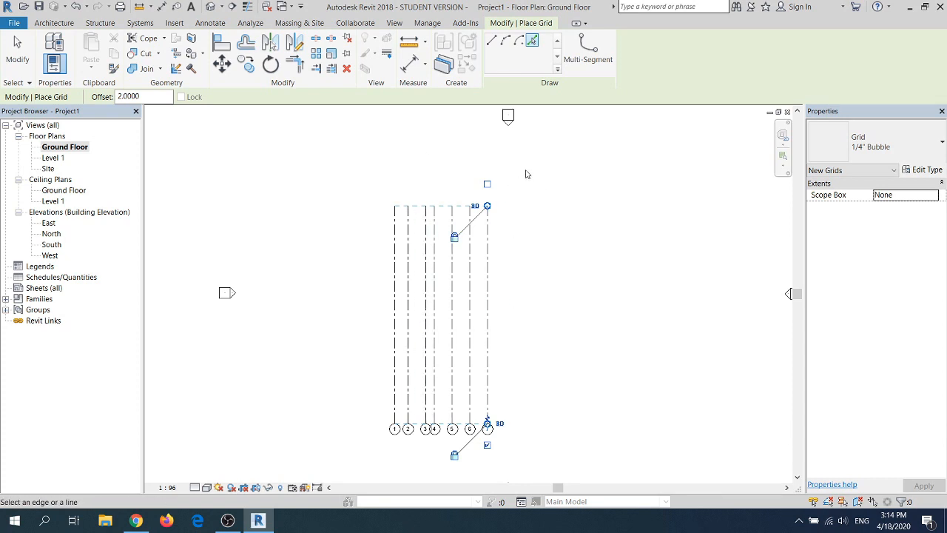
Draw a horizontal grid line across the upper ends of the vertical grids and offset two more below it at 2 m spacing
click(493, 41)
click(378, 237)
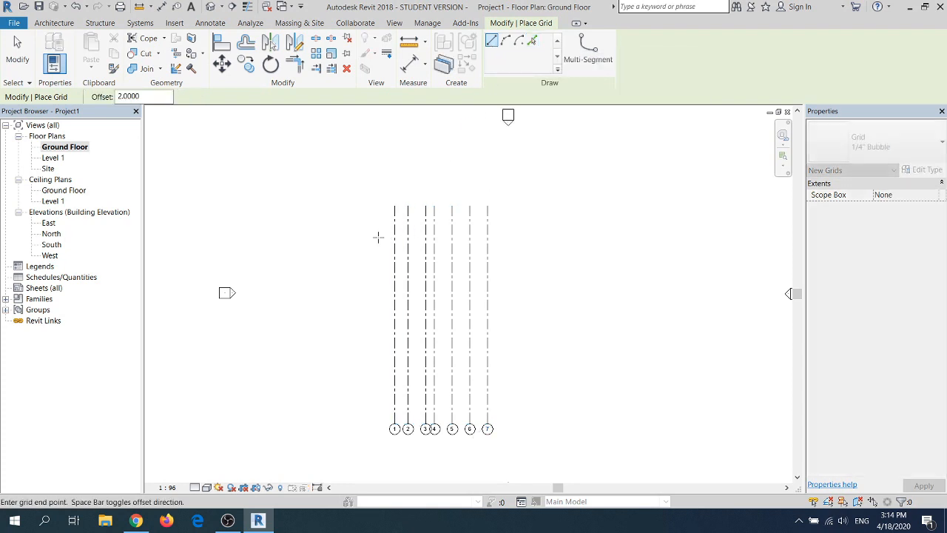
click(509, 237)
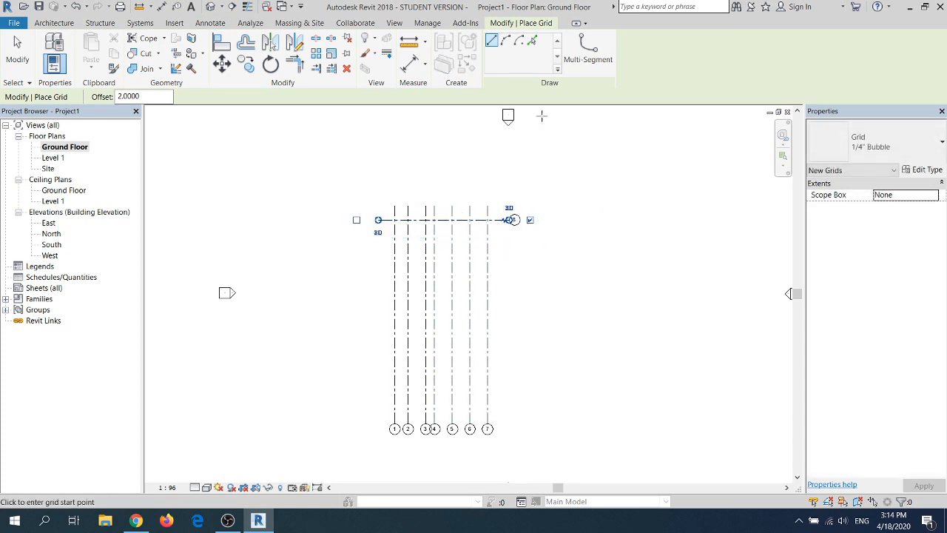
click(533, 41)
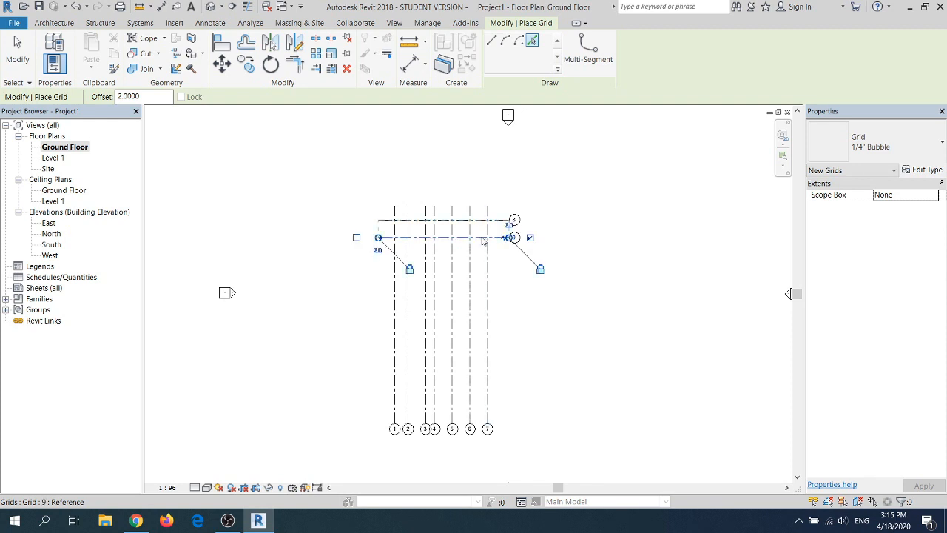
click(481, 245)
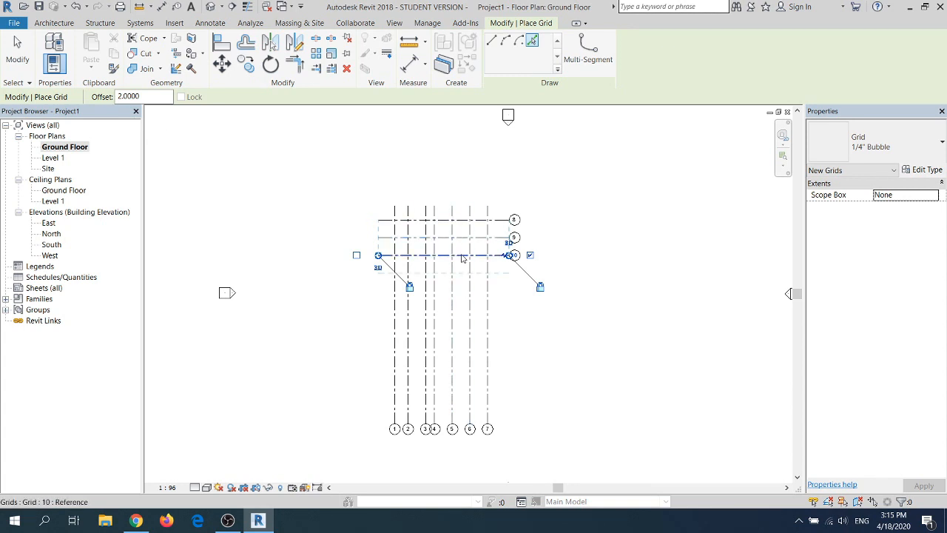
Add two horizontal grid lines below grid 10, the first offset 2.5 m and the next a further 3 m
double_click(119, 96)
text(1)
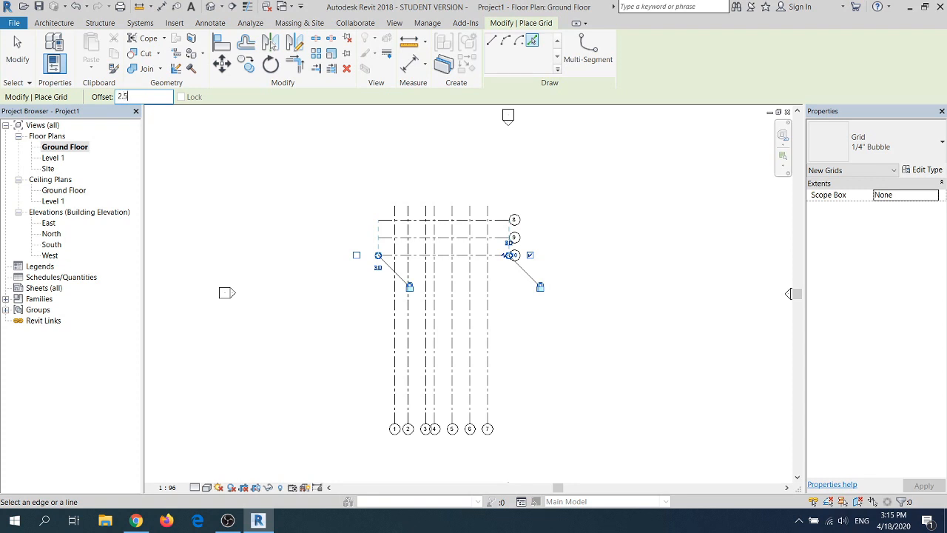
click(477, 259)
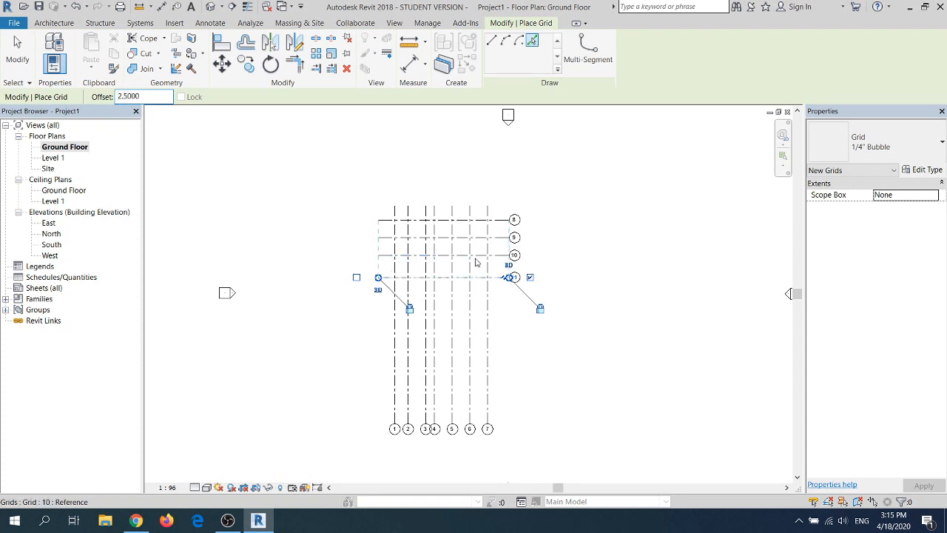
double_click(156, 97)
key(BackSpace)
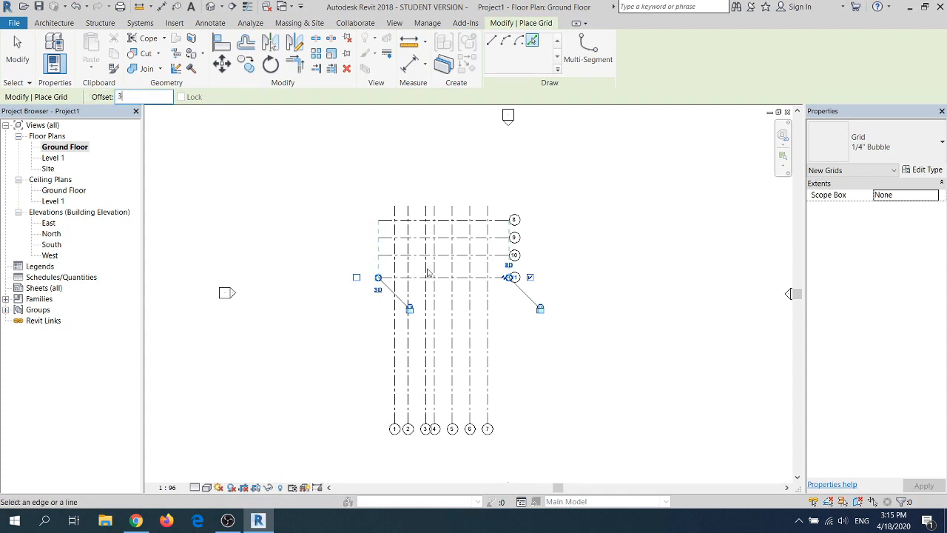
click(468, 279)
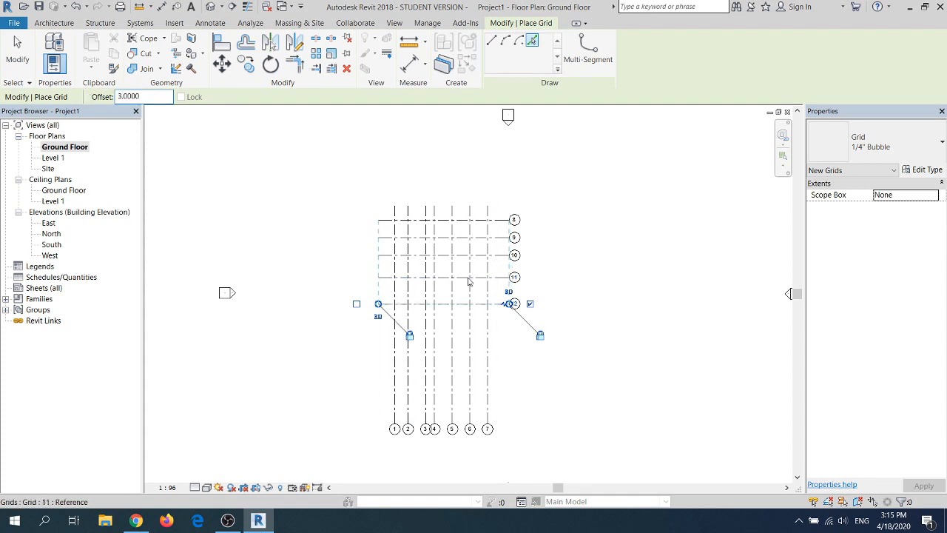
Add two horizontal grid lines below grid 12, the first offset 1 m and the next a further 2 m
drag(143, 97, 99, 97)
text(1)
click(483, 309)
drag(156, 96, 98, 96)
text(2)
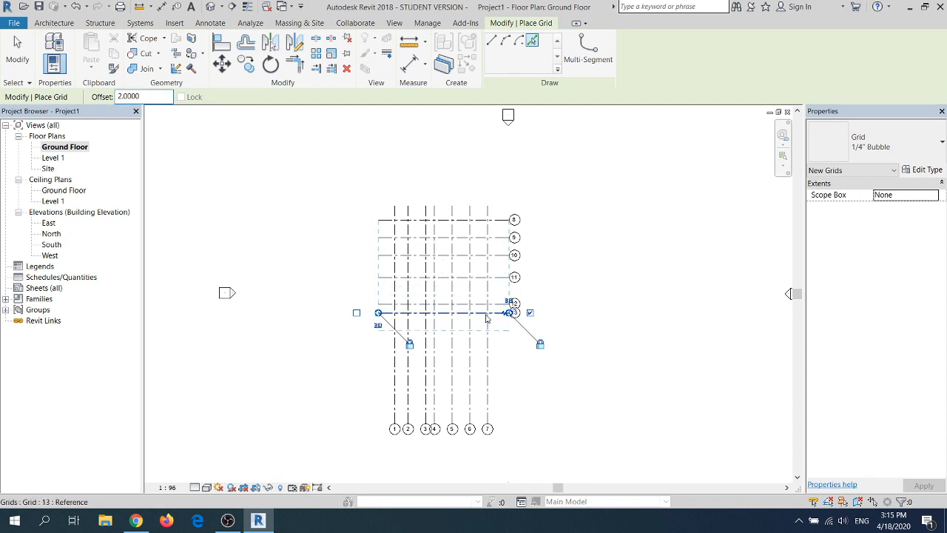
click(487, 317)
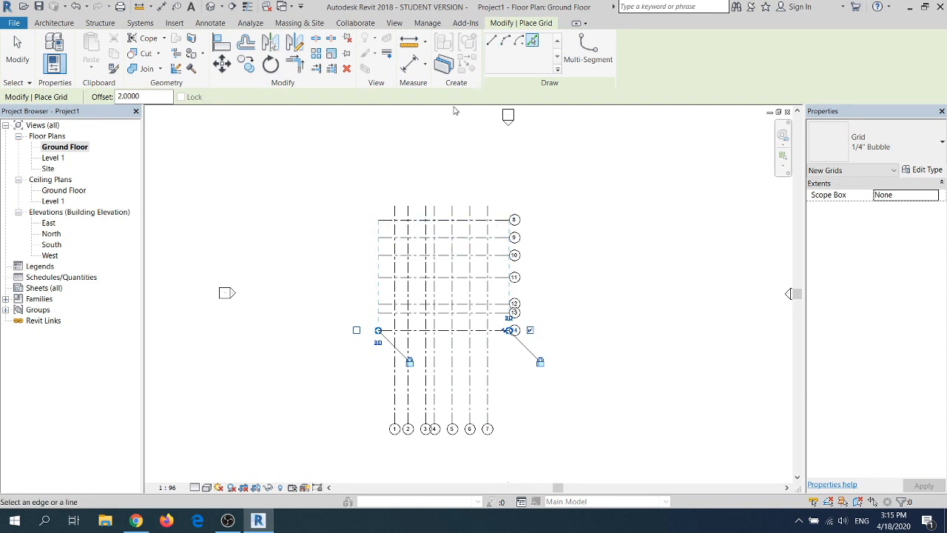
scroll(518, 208, up, 3)
scroll(520, 216, down, 2)
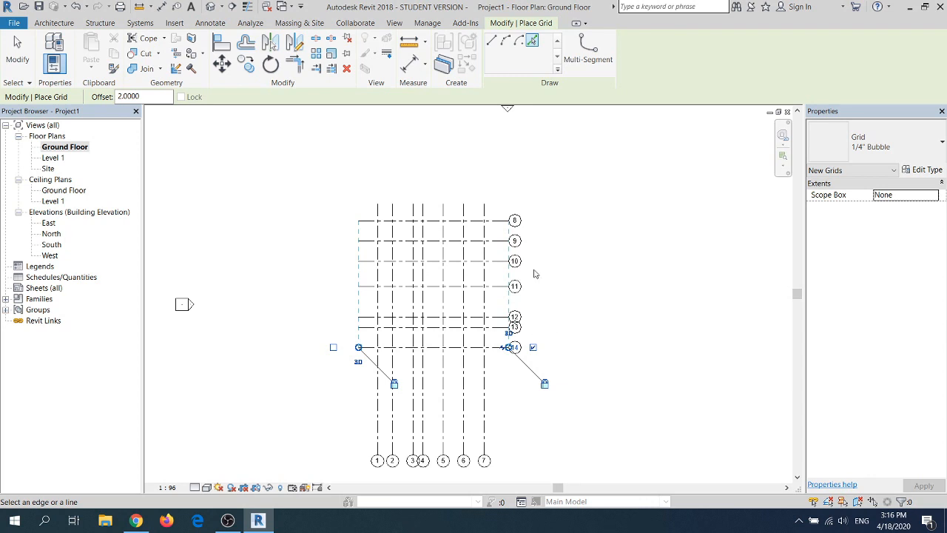
double_click(519, 226)
double_click(514, 223)
click(517, 220)
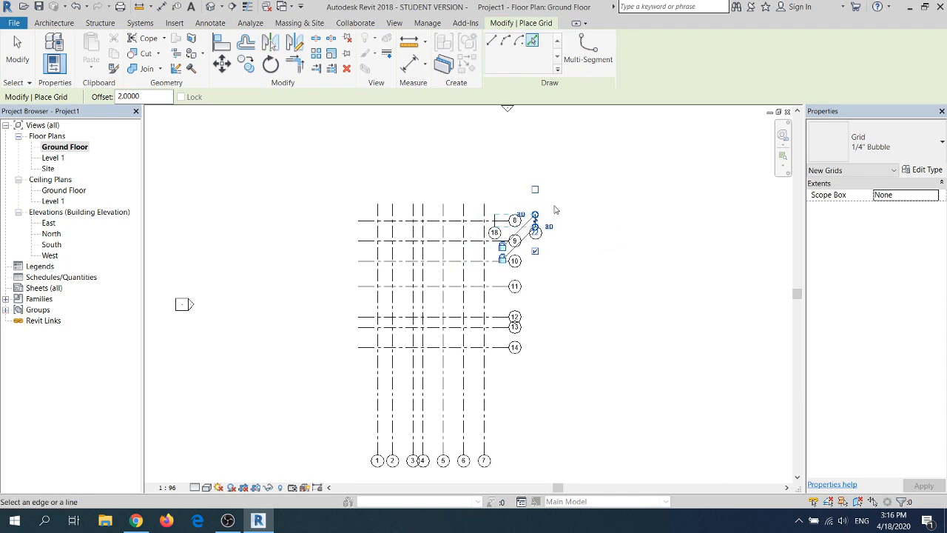
key(Escape)
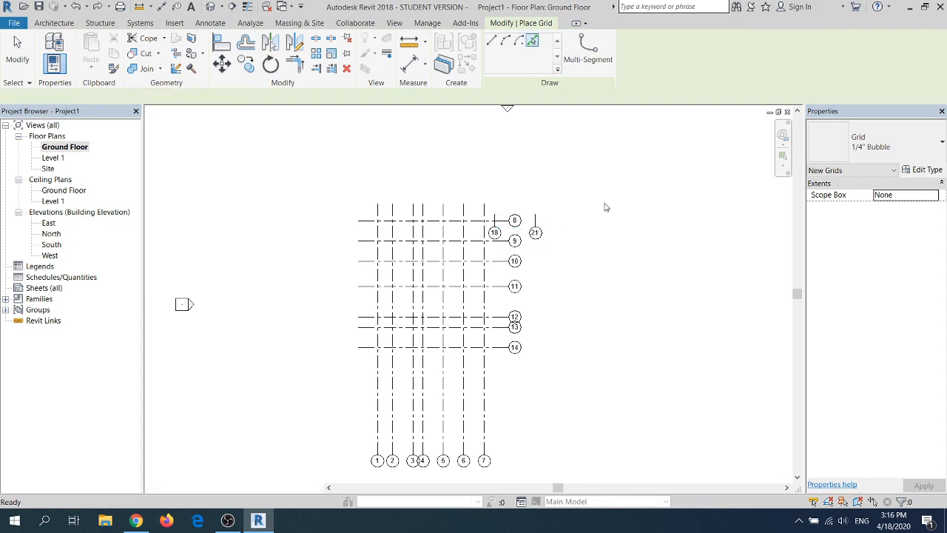
key(p)
key(l)
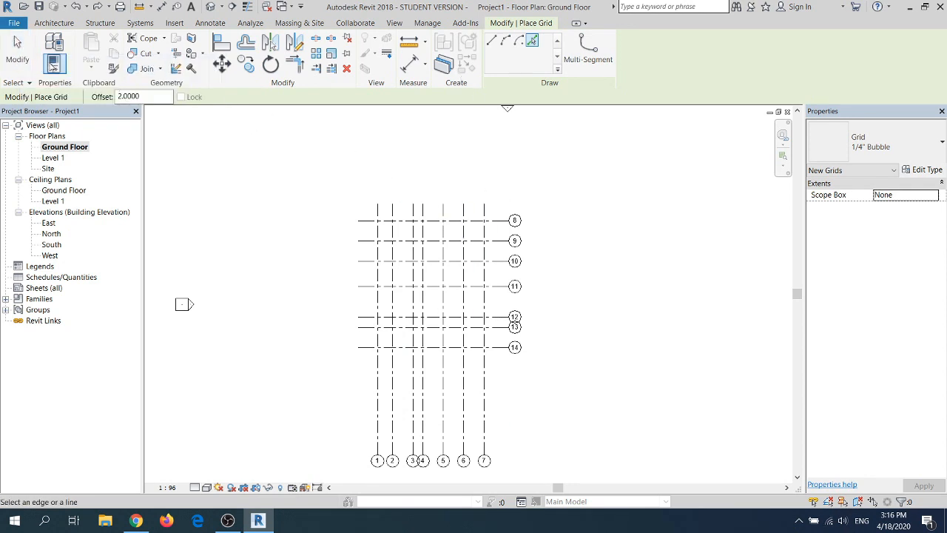
Rename the three uppermost horizontal grids 8, 9 and 10 as A, B and C
click(18, 47)
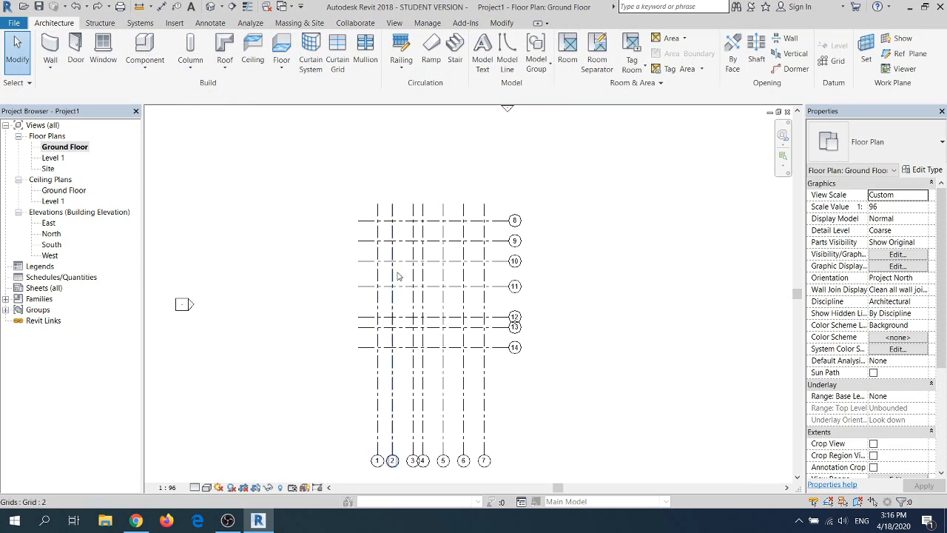
double_click(515, 222)
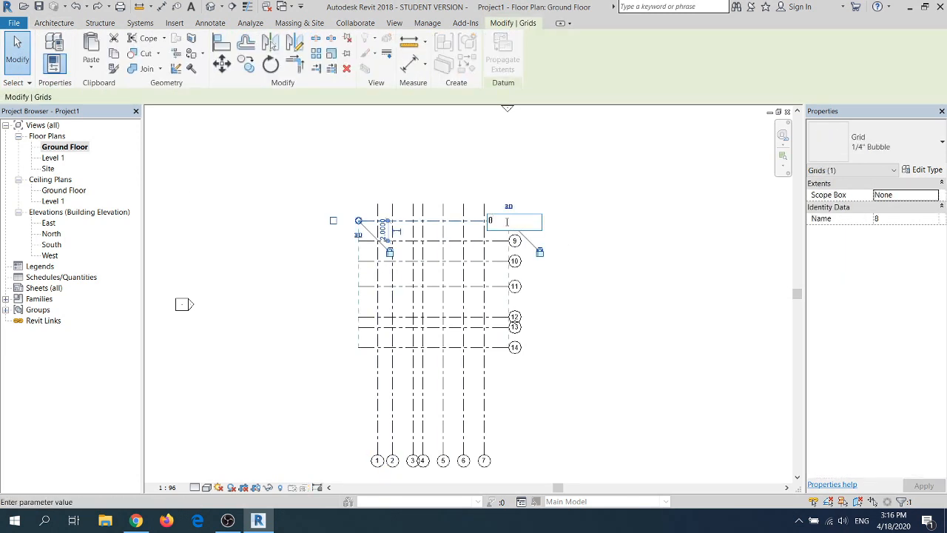
text(A)
key(Return)
double_click(515, 240)
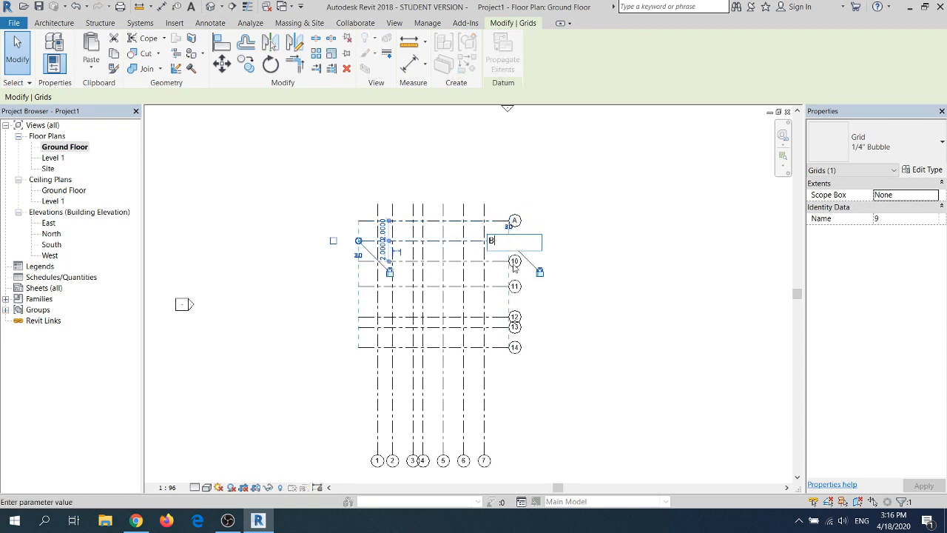
text(B)
key(Return)
double_click(515, 260)
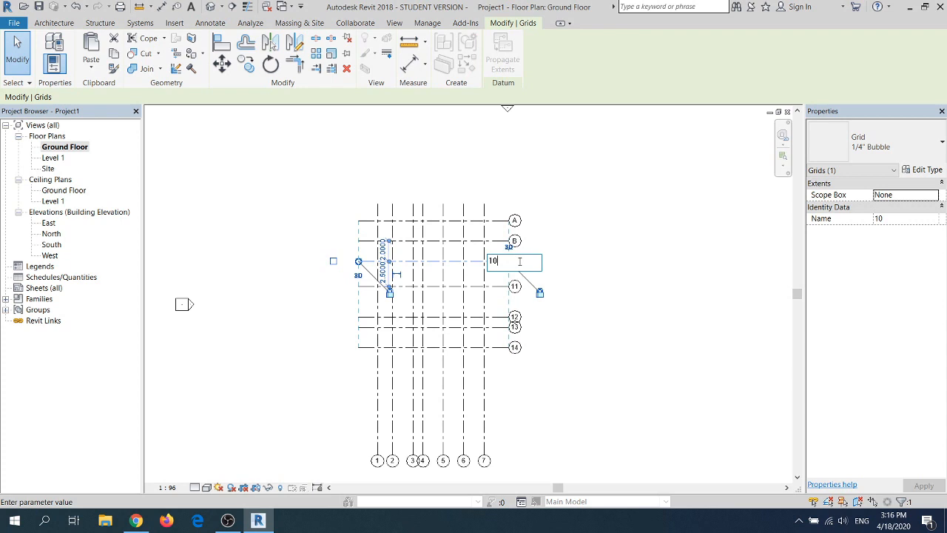
text(C)
key(Return)
Rename horizontal grids 11, 12 and 13 as D, E and F
double_click(515, 285)
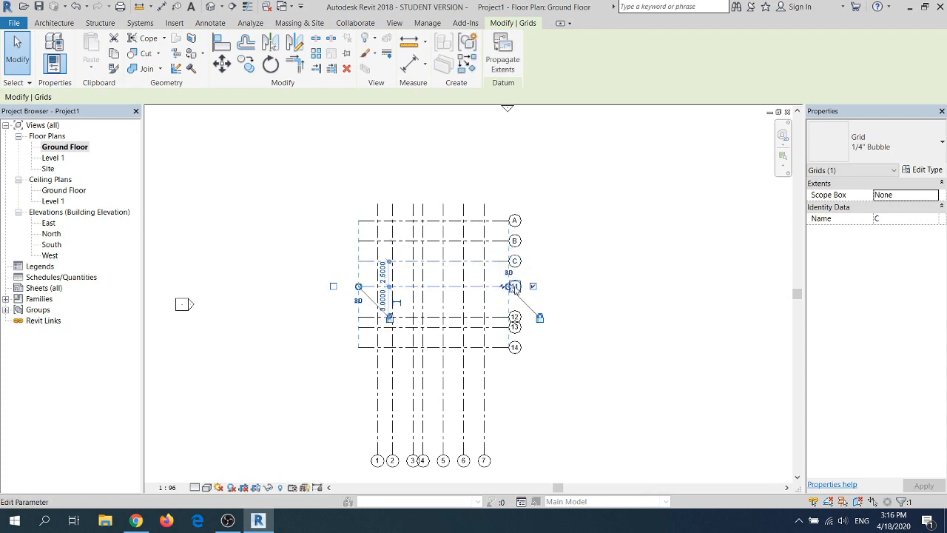
key(Return)
double_click(516, 316)
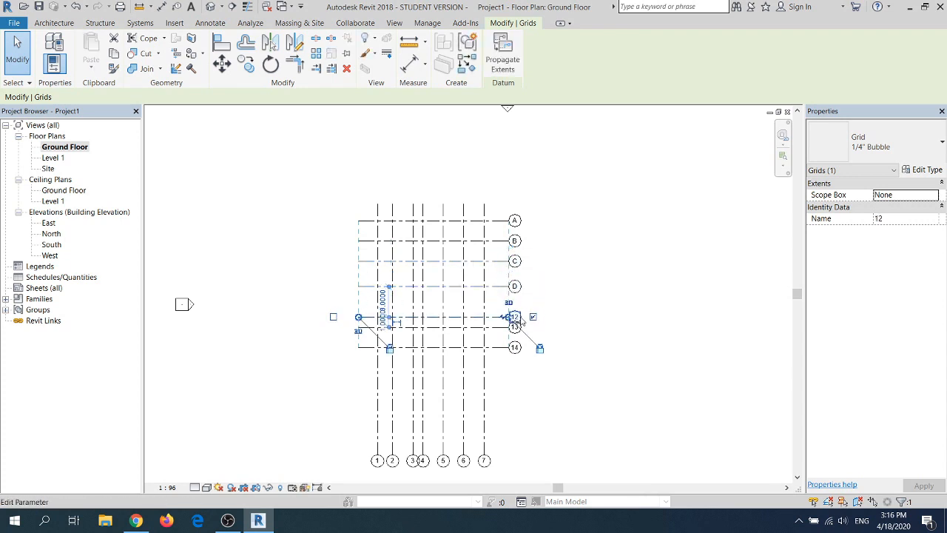
text(E)
key(Return)
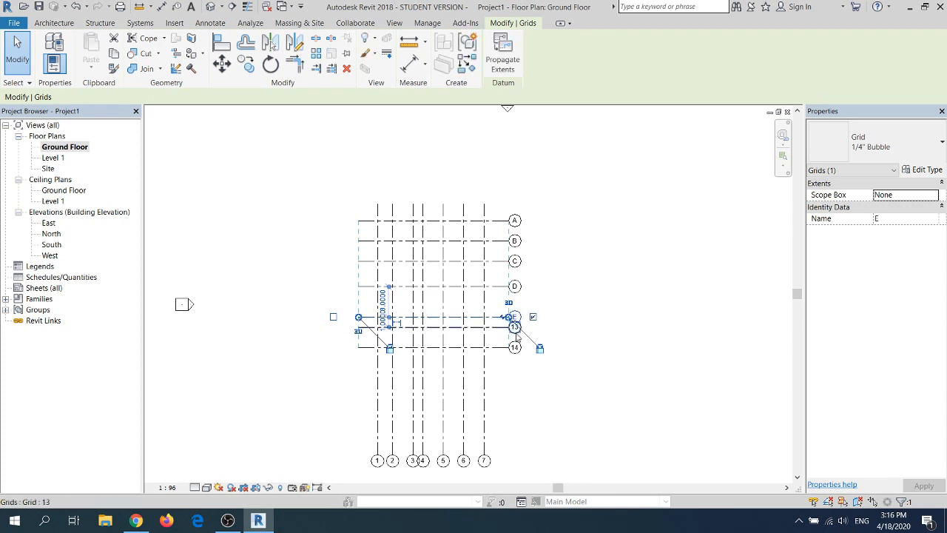
click(515, 329)
click(516, 327)
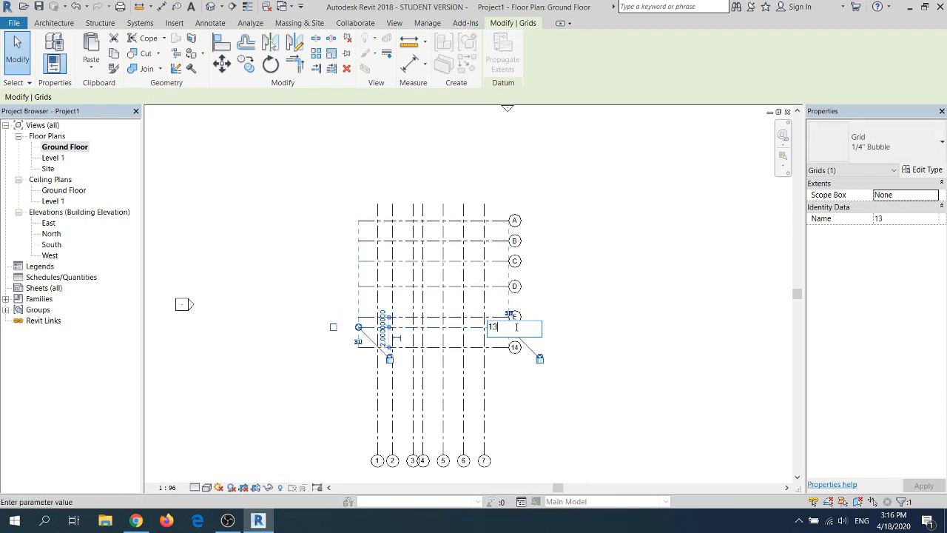
text(F)
key(Return)
Extend the east ends of the horizontal grids slightly and rename grid 14 as G
click(513, 348)
drag(514, 348, 519, 348)
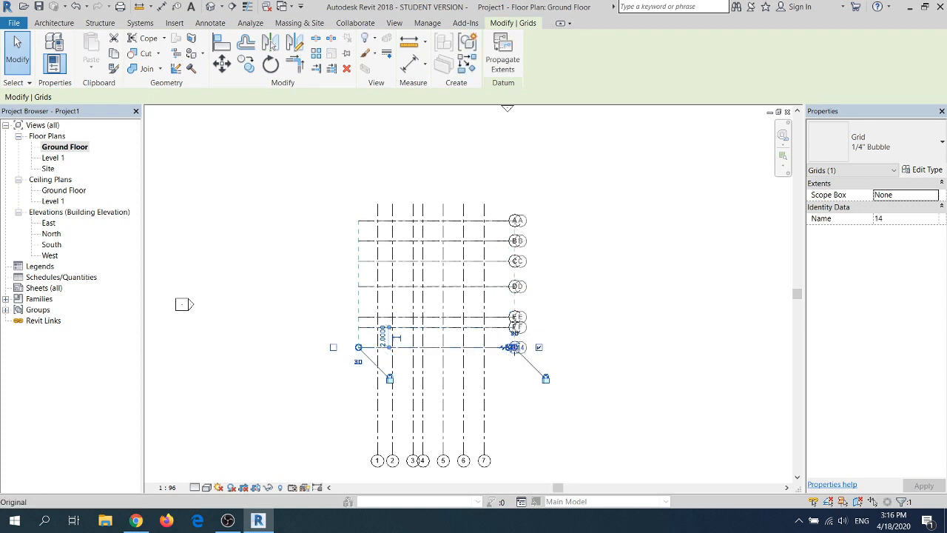
click(524, 348)
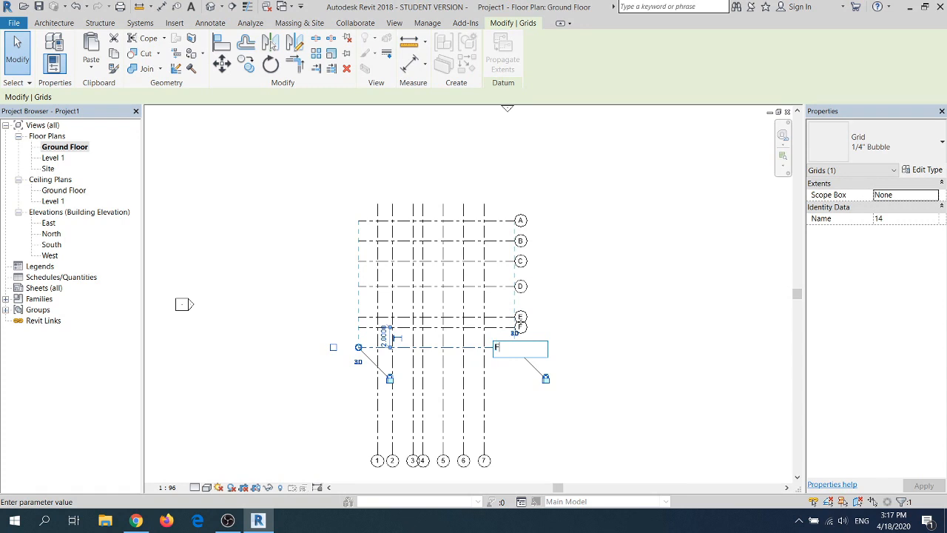
text(G)
key(Return)
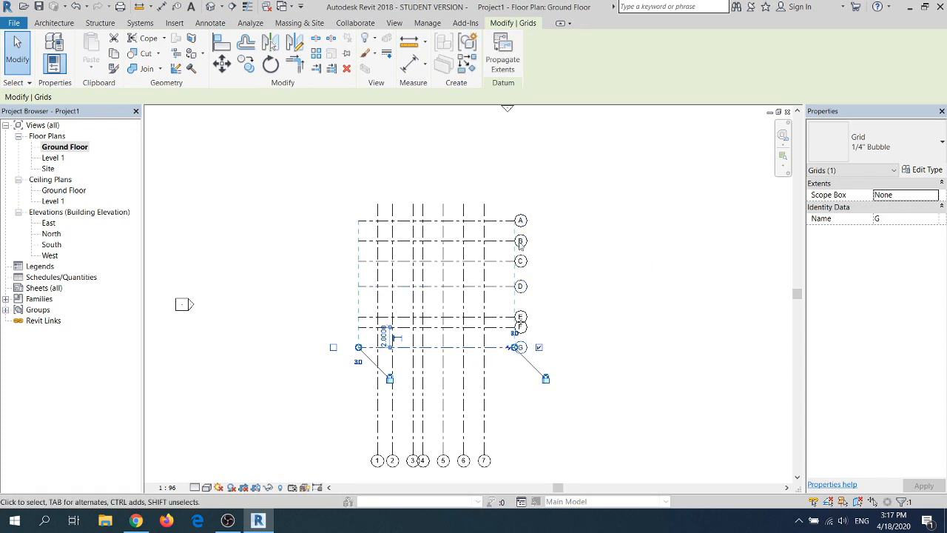
Show the grid bubbles at the west ends of horizontal grids G through A
click(334, 348)
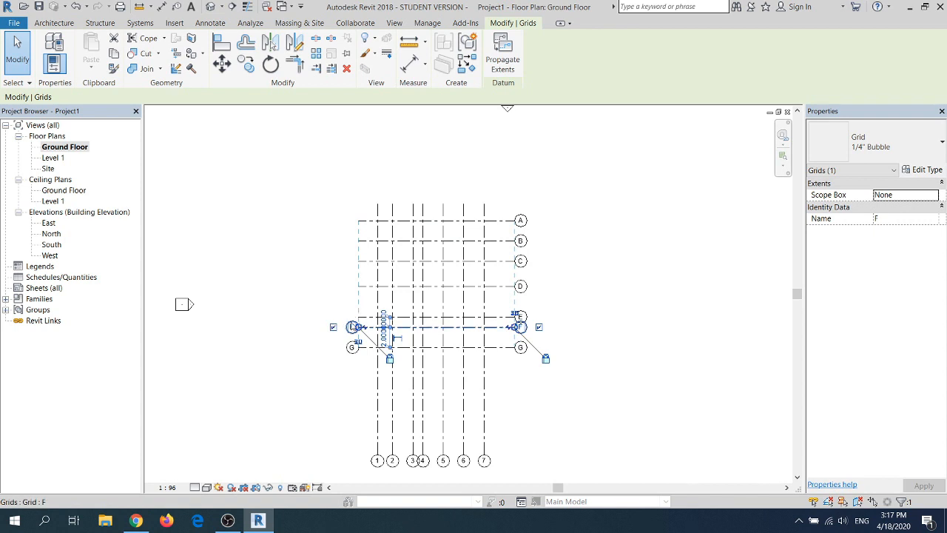
click(361, 324)
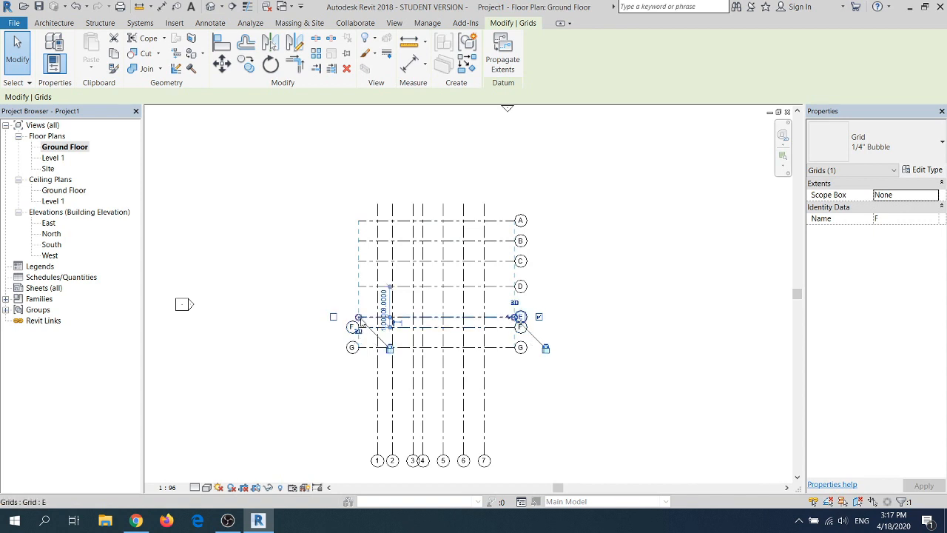
click(359, 288)
click(364, 261)
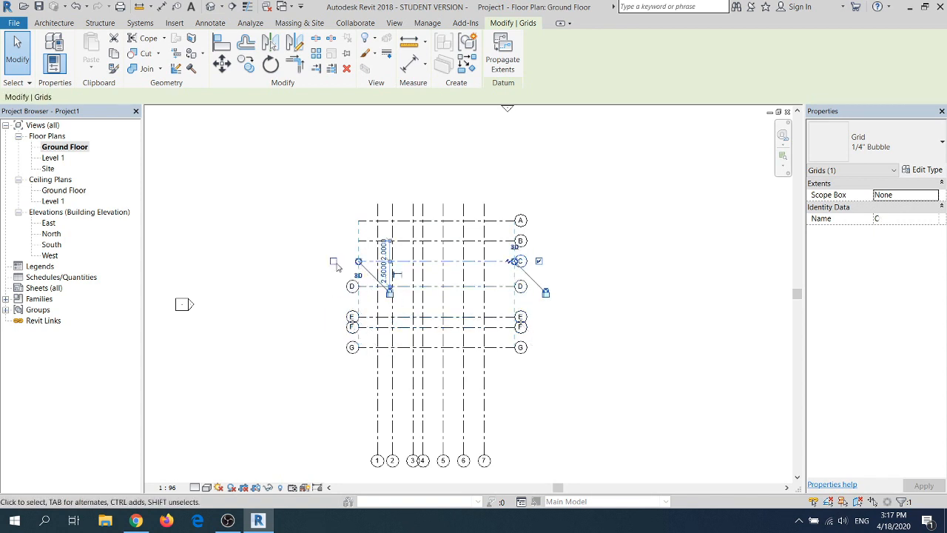
click(359, 242)
click(333, 241)
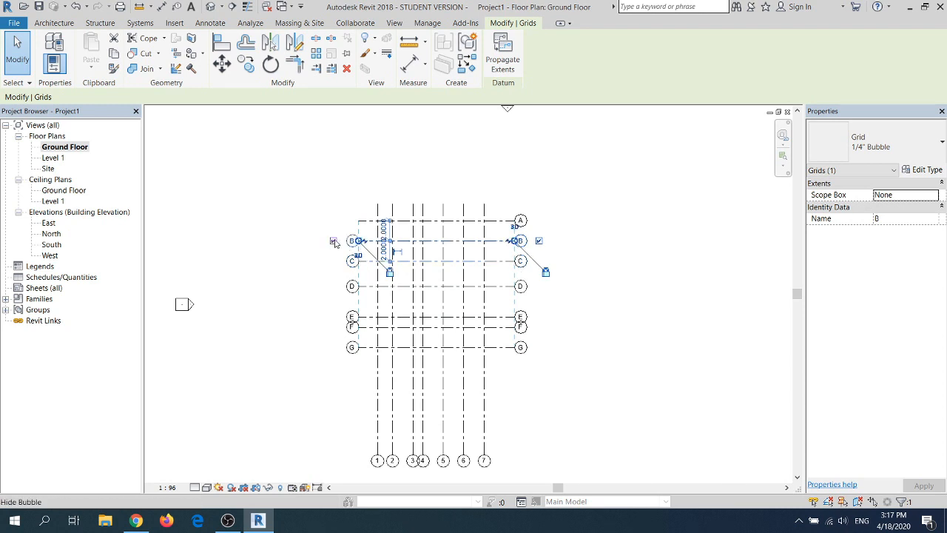
click(362, 221)
click(333, 221)
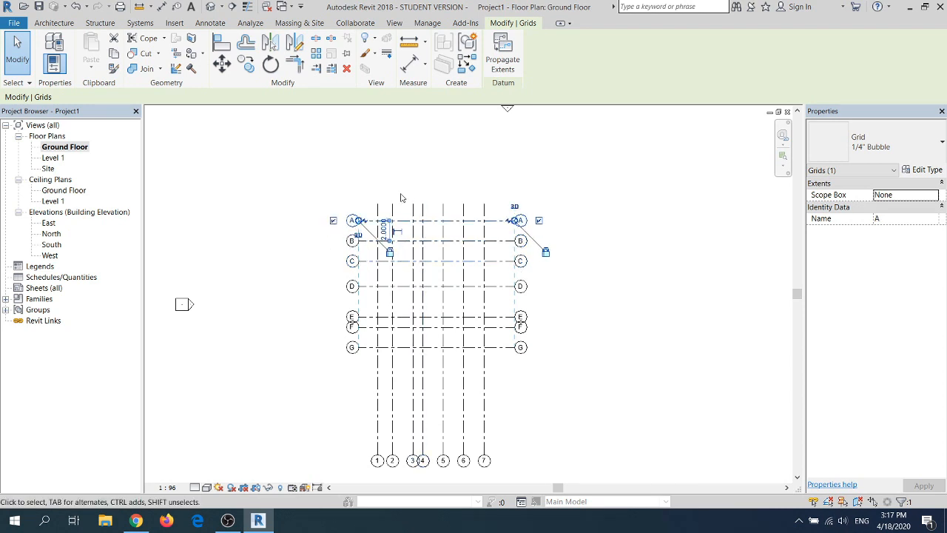
Show the grid bubbles at the upper ends of vertical grids 1 to 4
click(377, 418)
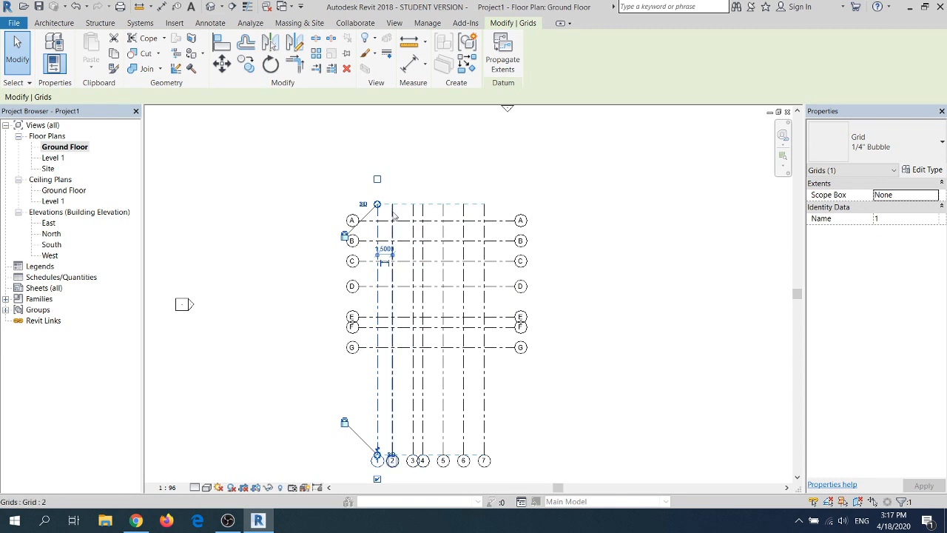
click(378, 179)
click(393, 444)
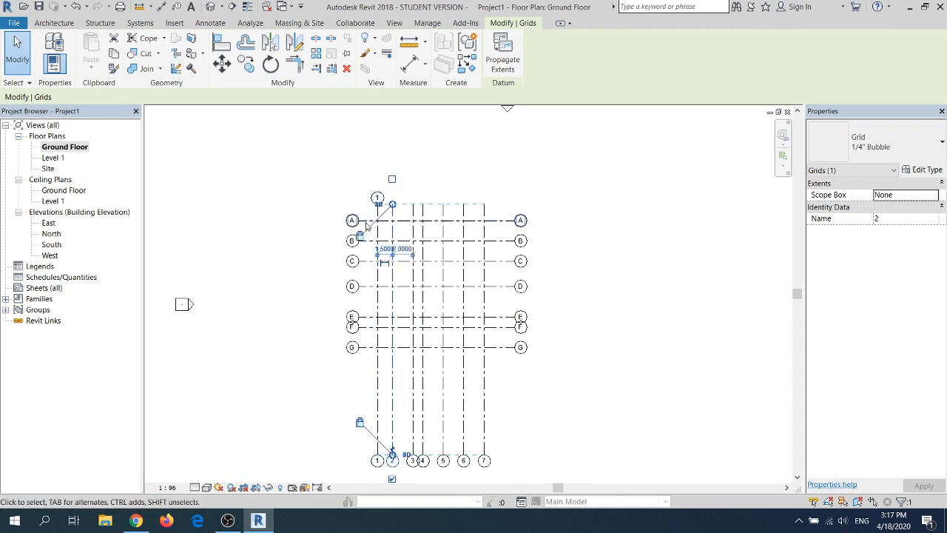
click(394, 180)
click(413, 211)
click(414, 179)
click(422, 205)
click(422, 179)
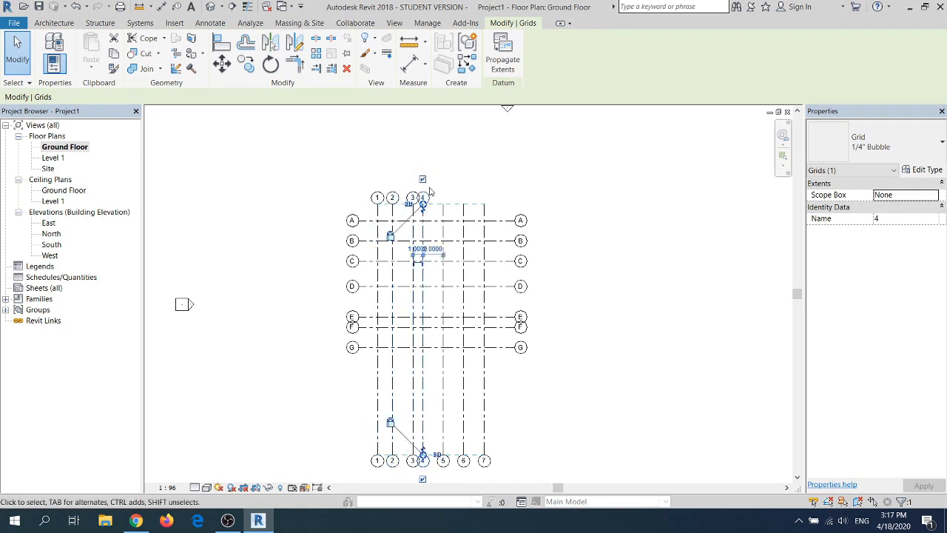
Show the grid bubbles at the upper ends of vertical grids 5, 6 and 7
click(443, 214)
click(443, 180)
click(463, 215)
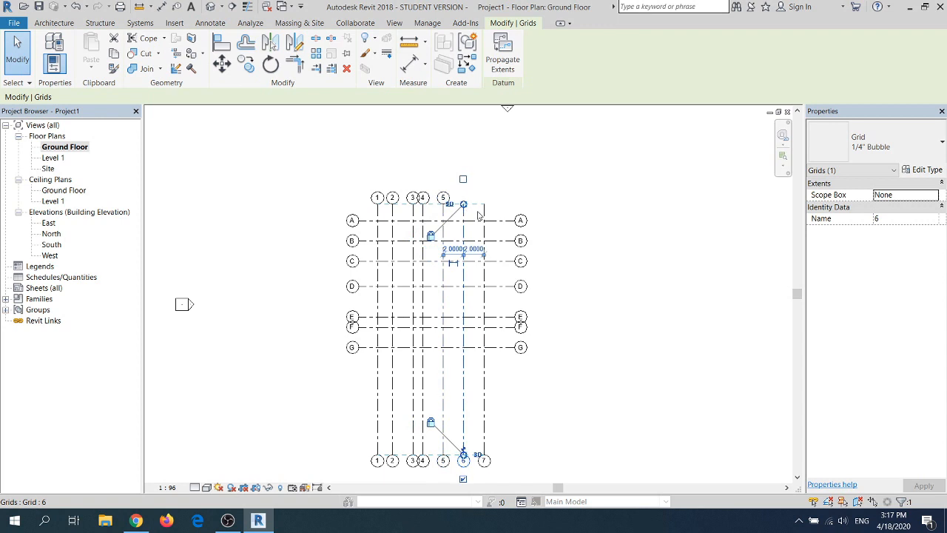
click(484, 211)
click(484, 180)
click(464, 215)
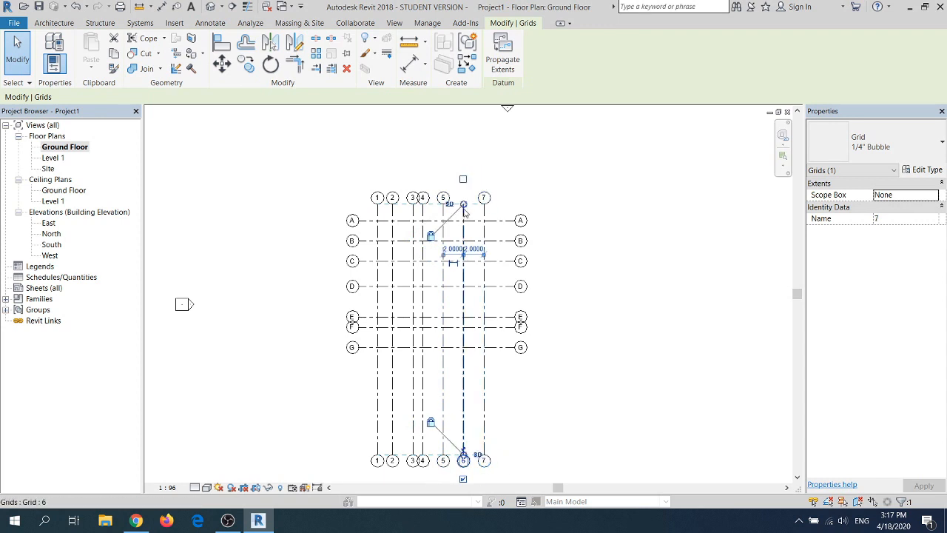
click(463, 179)
click(561, 190)
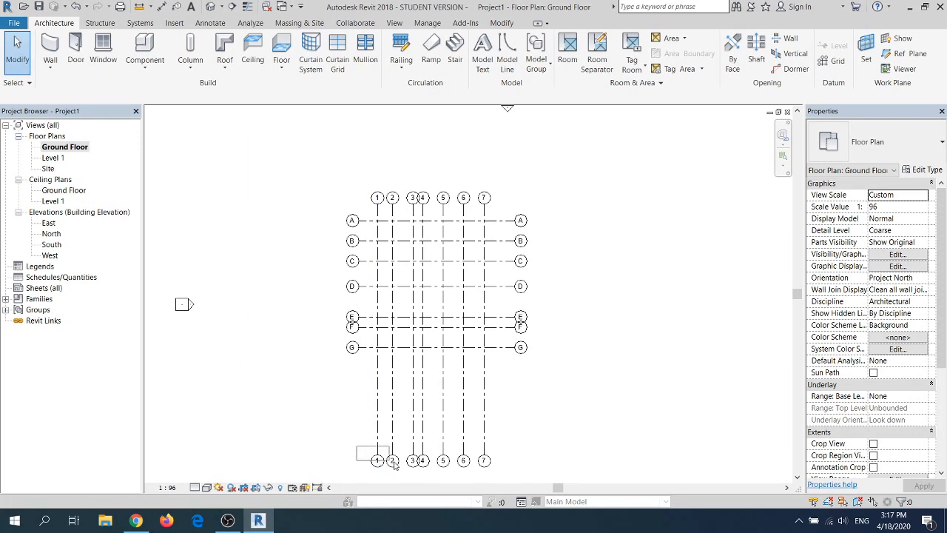
drag(522, 438, 364, 485)
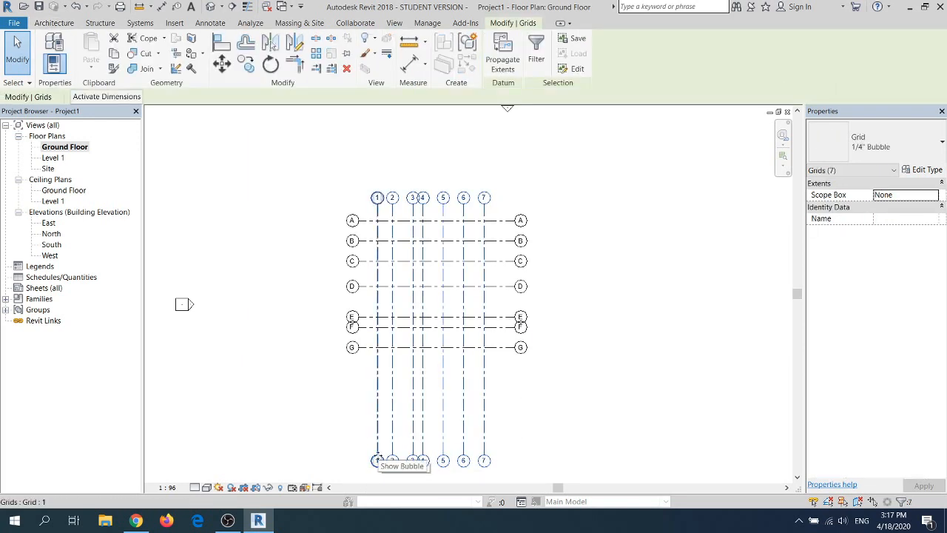
scroll(379, 452, up, 2)
scroll(386, 459, down, 3)
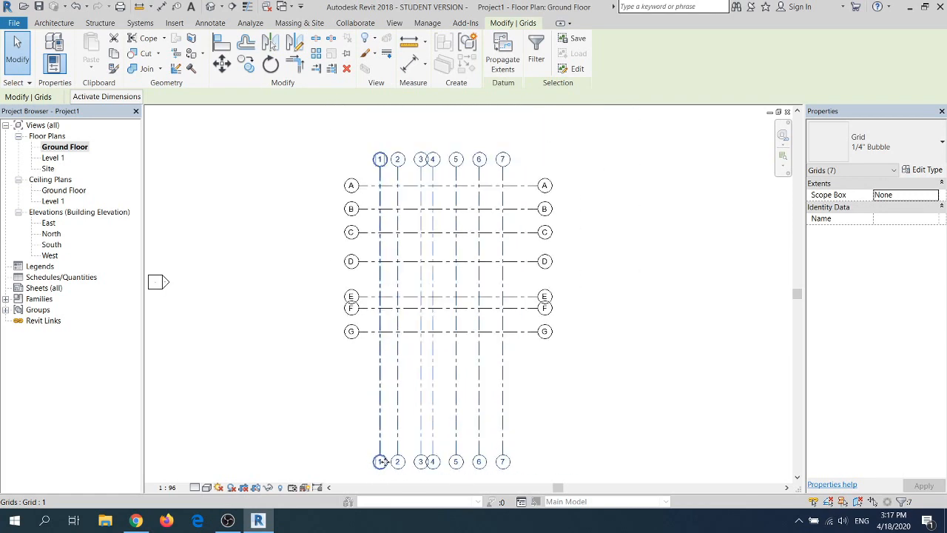
click(579, 390)
Shorten the aligned vertical grids together so their lower ends stop a short distance below grid G
scroll(442, 429, up, 1)
scroll(371, 462, up, 2)
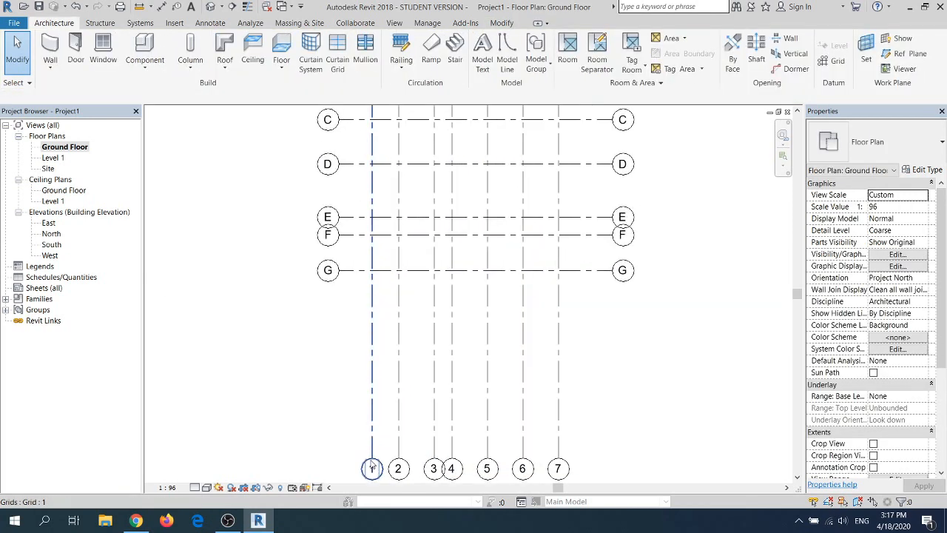
click(373, 460)
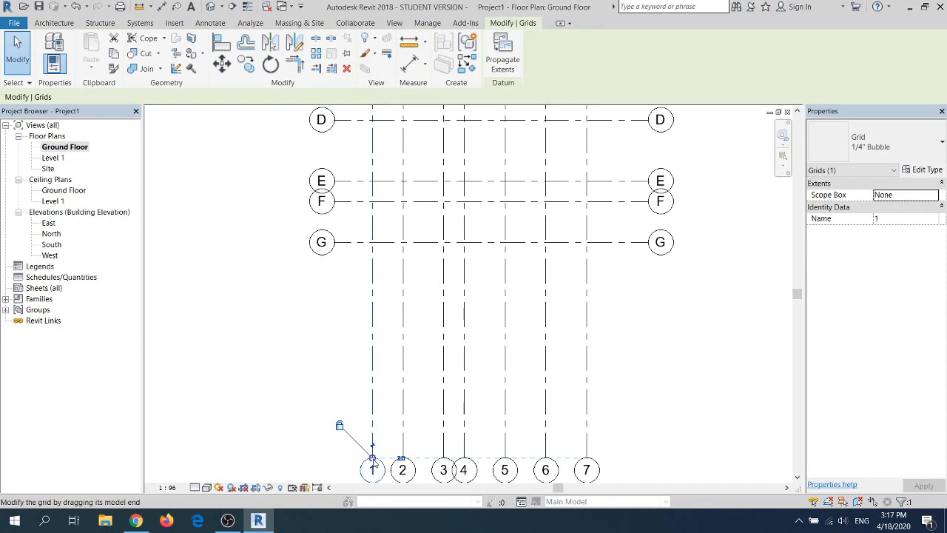
scroll(373, 462, up, 1)
drag(372, 457, 373, 239)
click(681, 368)
scroll(681, 368, down, 1)
scroll(679, 368, down, 2)
middle_drag(696, 348, 595, 469)
scroll(616, 417, up, 1)
scroll(650, 426, down, 2)
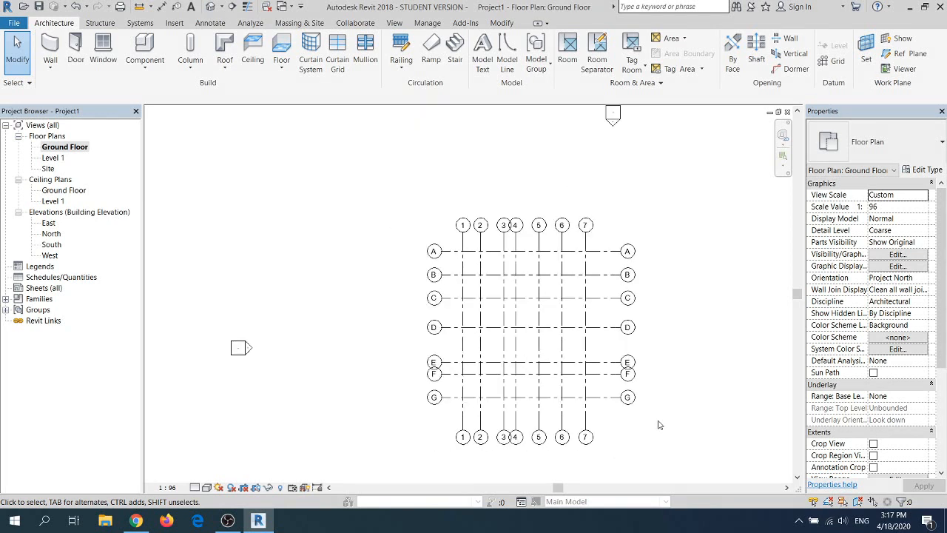
Move all the grid lines together to the centre of the area between the four elevation markers
scroll(535, 389, up, 1)
scroll(540, 400, down, 1)
middle_drag(584, 394, 532, 324)
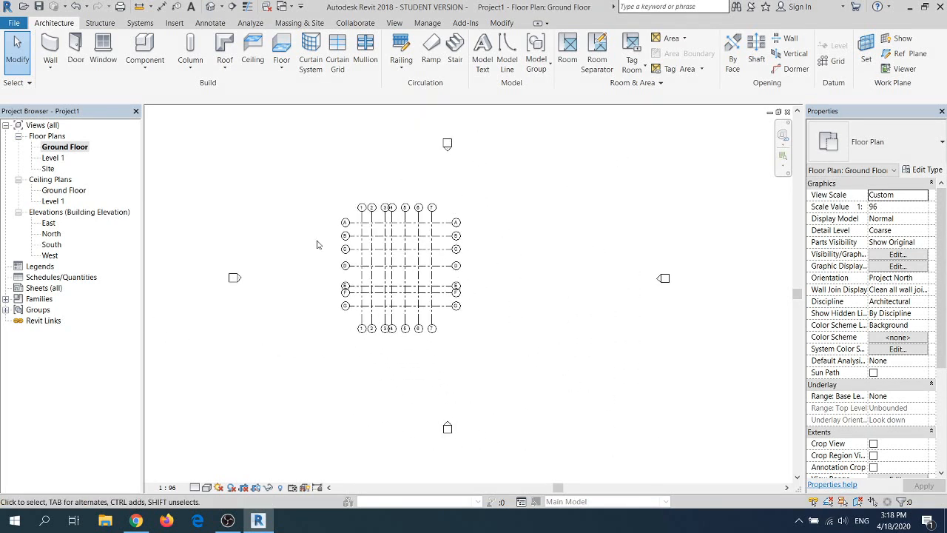
drag(335, 201, 476, 355)
drag(423, 271, 463, 289)
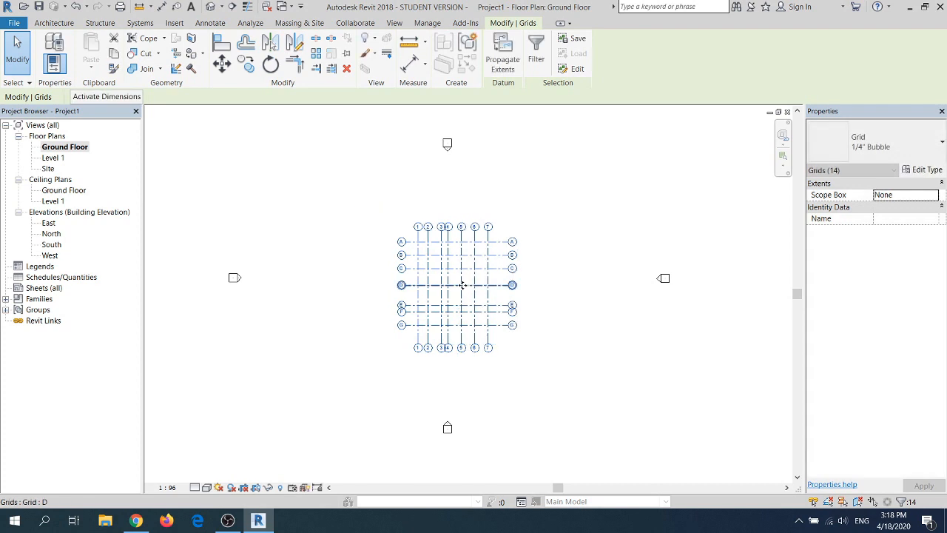
click(577, 341)
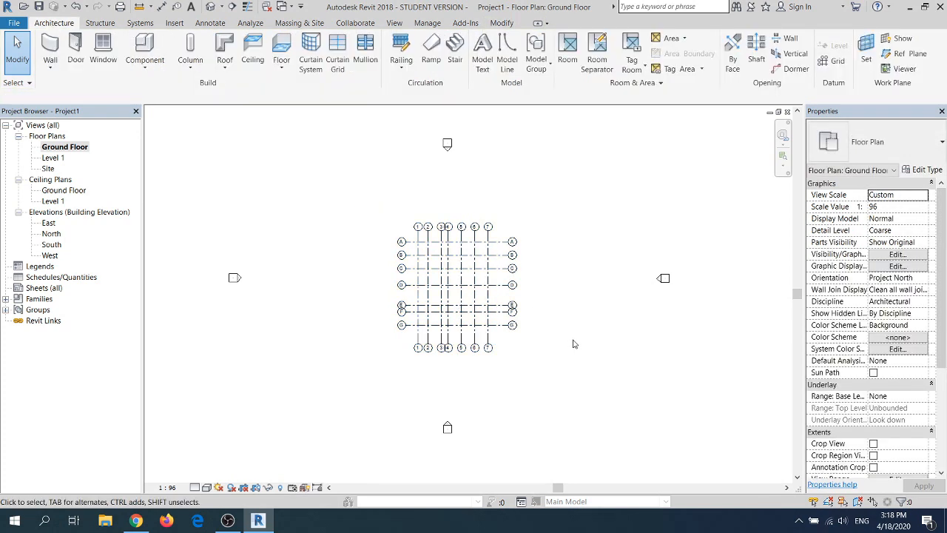
Start an architectural wall and choose the Basic Wall type Generic - 8" Masonry from the available wall types
scroll(572, 344, up, 2)
mouse_move(549, 330)
middle_down()
mouse_move(620, 345)
mouse_move(598, 345)
middle_up()
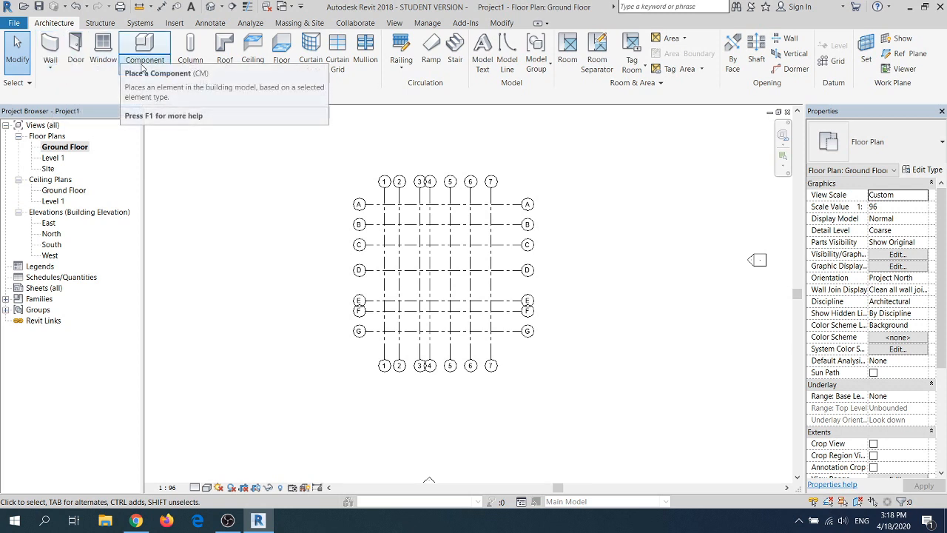
click(52, 68)
click(78, 90)
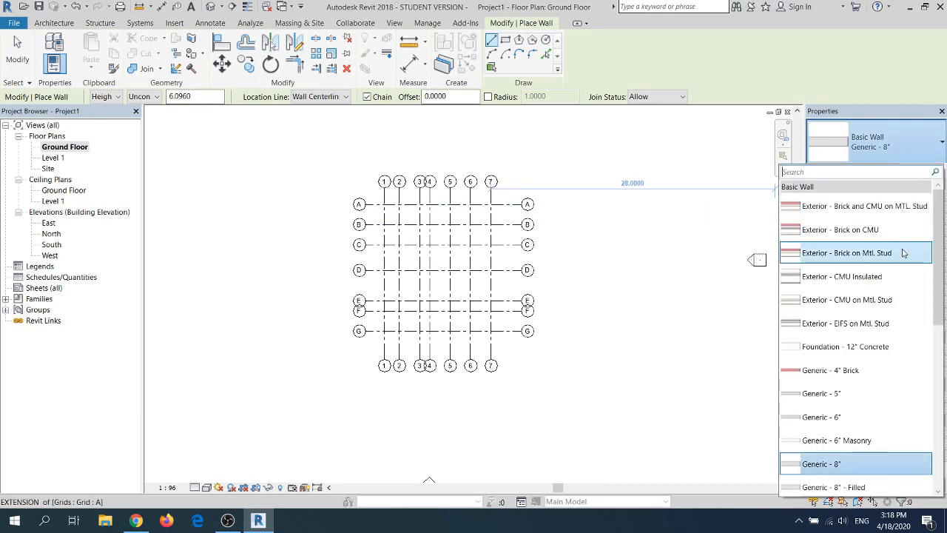
scroll(879, 369, down, 1)
scroll(878, 369, down, 2)
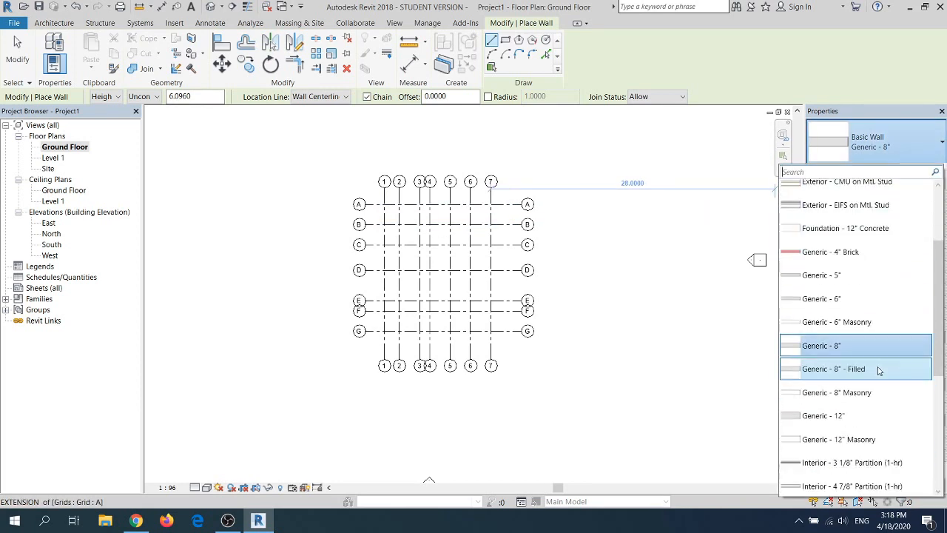
scroll(879, 368, up, 2)
scroll(879, 368, up, 2)
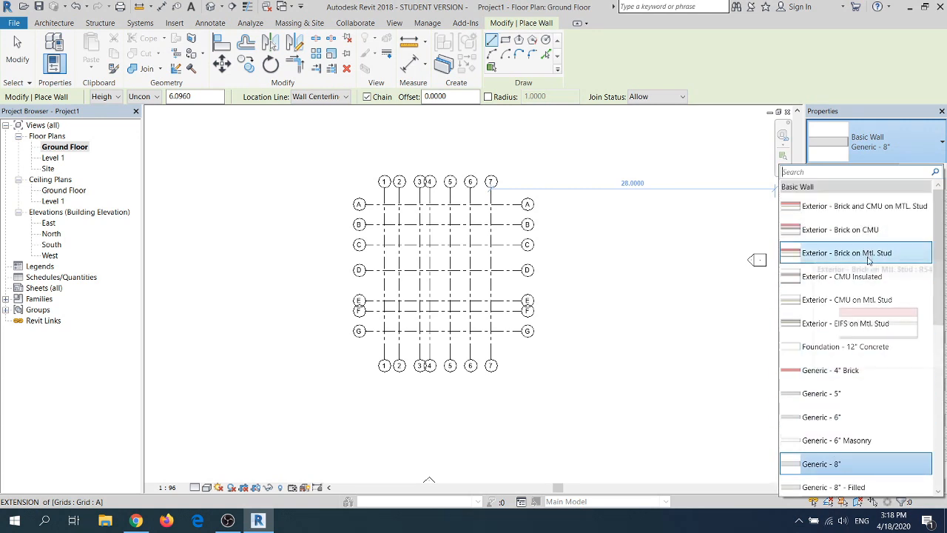
scroll(870, 263, down, 2)
scroll(870, 266, down, 3)
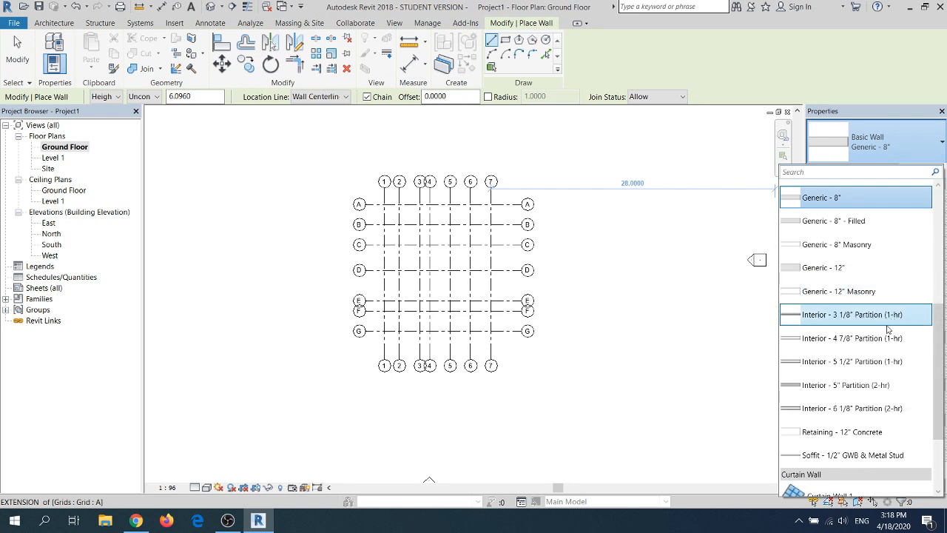
scroll(888, 379, down, 3)
scroll(889, 379, up, 4)
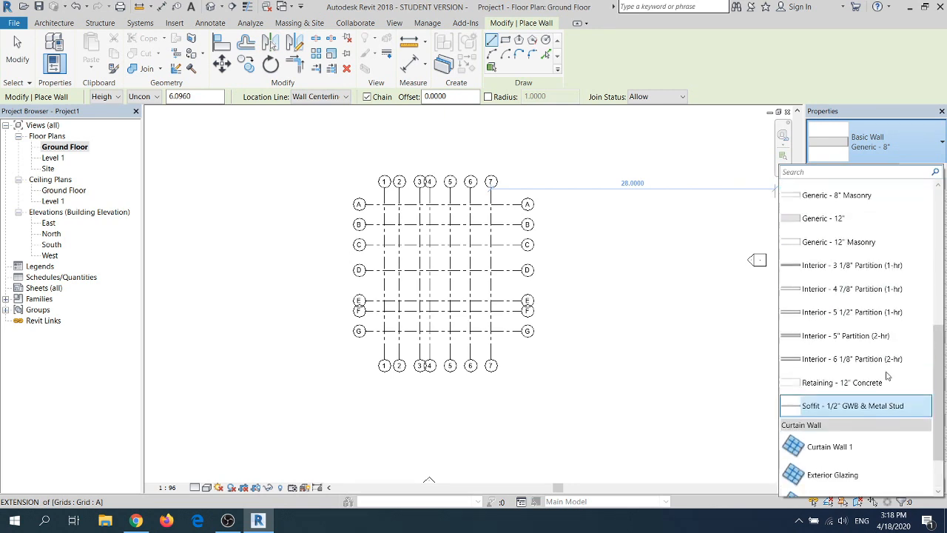
scroll(888, 379, down, 4)
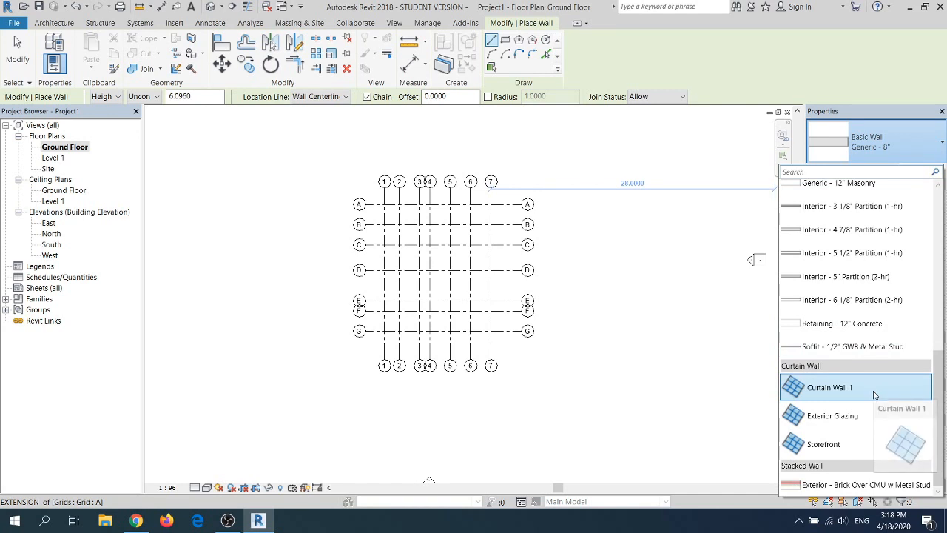
scroll(874, 340, up, 3)
scroll(872, 338, up, 5)
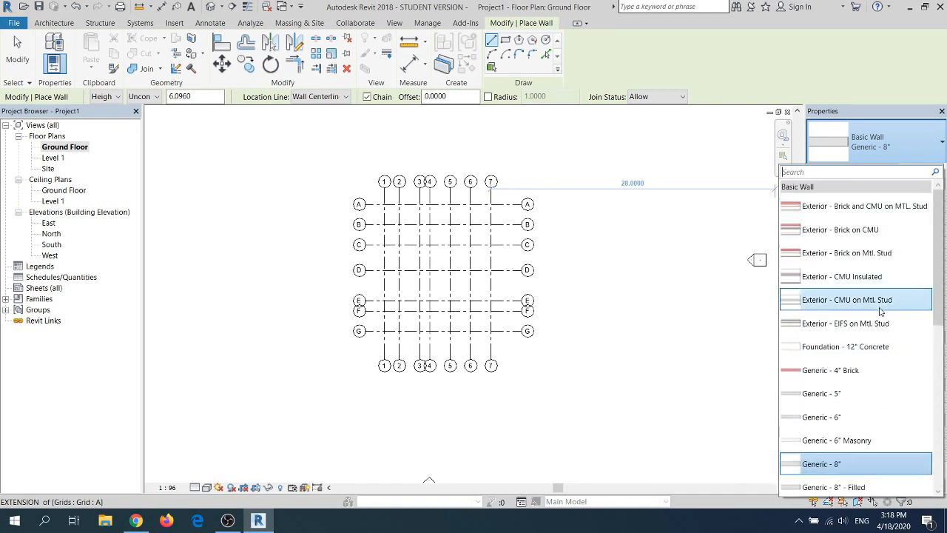
scroll(855, 377, down, 4)
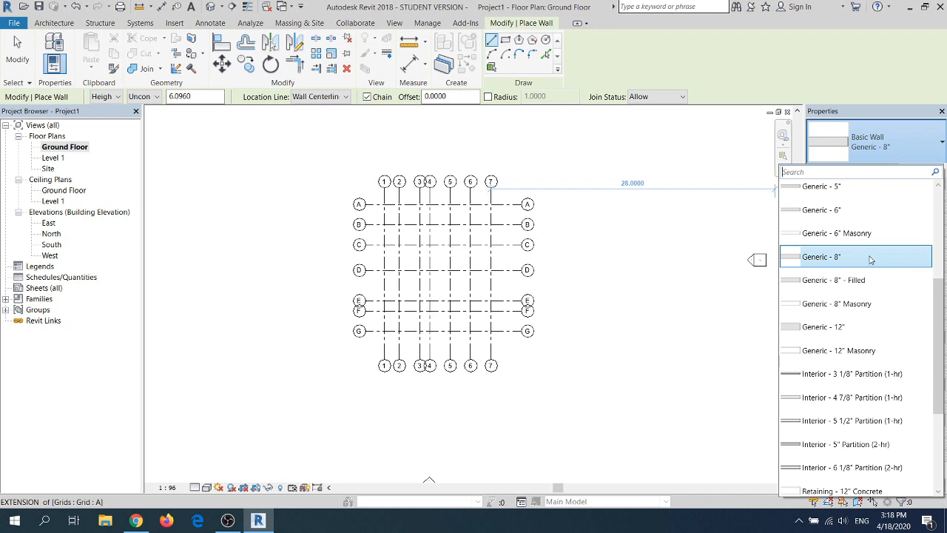
click(860, 313)
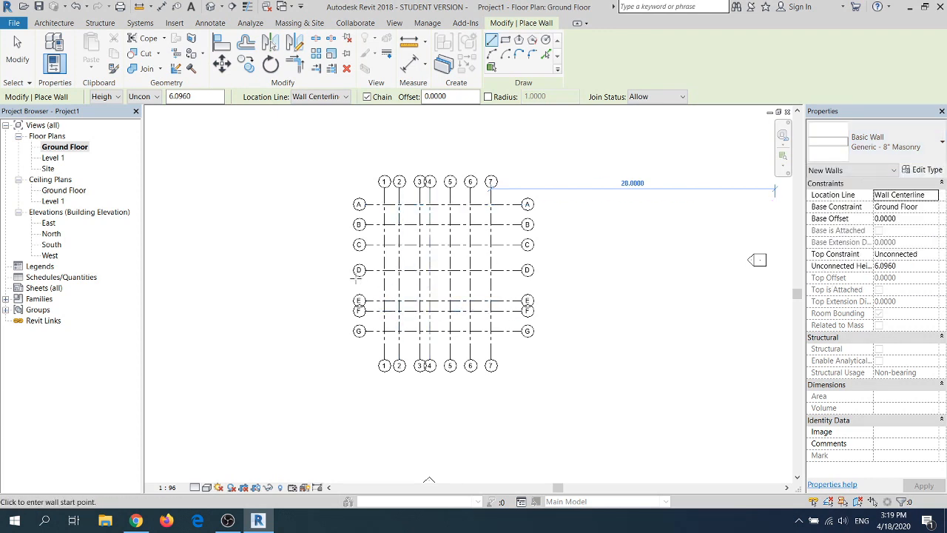
Draw chained walls from grid intersection A/1 along A to 6, down to B, across to 7 and down to F
scroll(374, 258, up, 1)
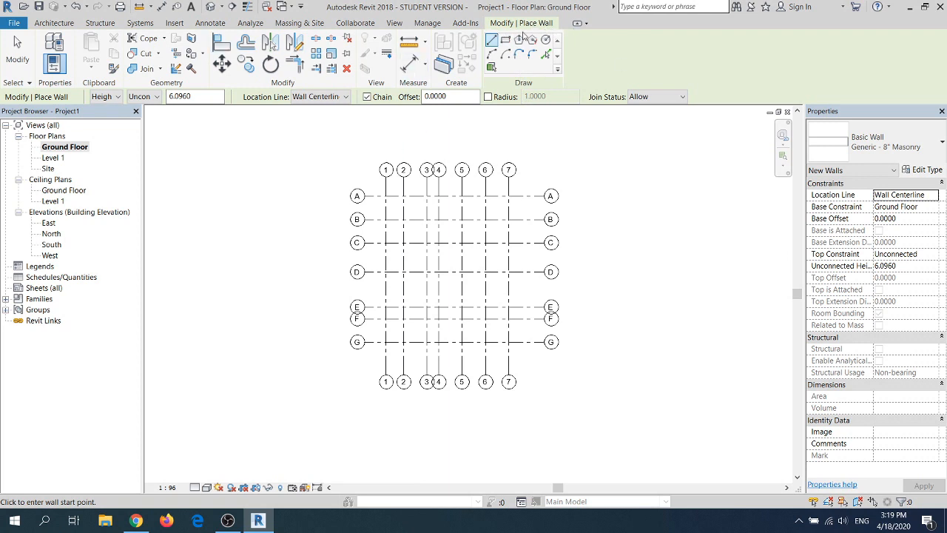
scroll(370, 216, up, 1)
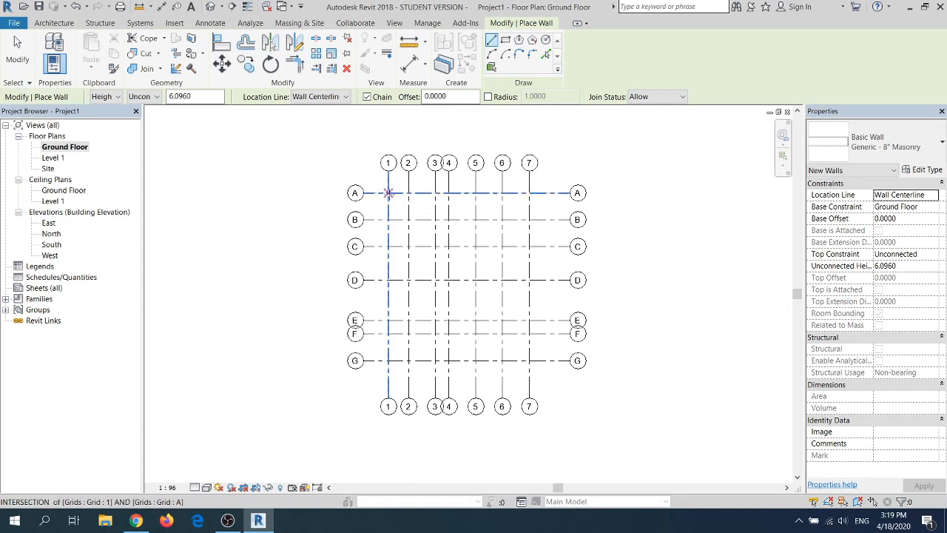
click(389, 193)
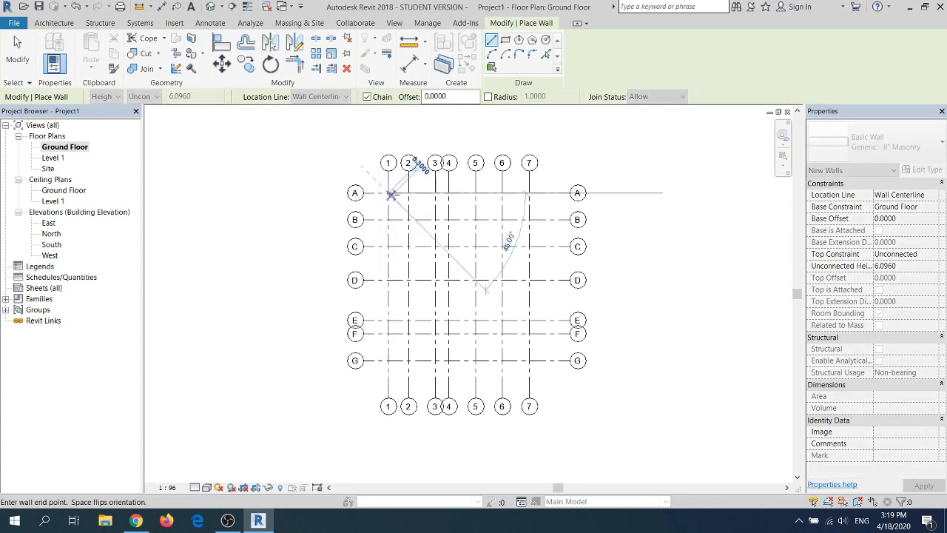
click(503, 193)
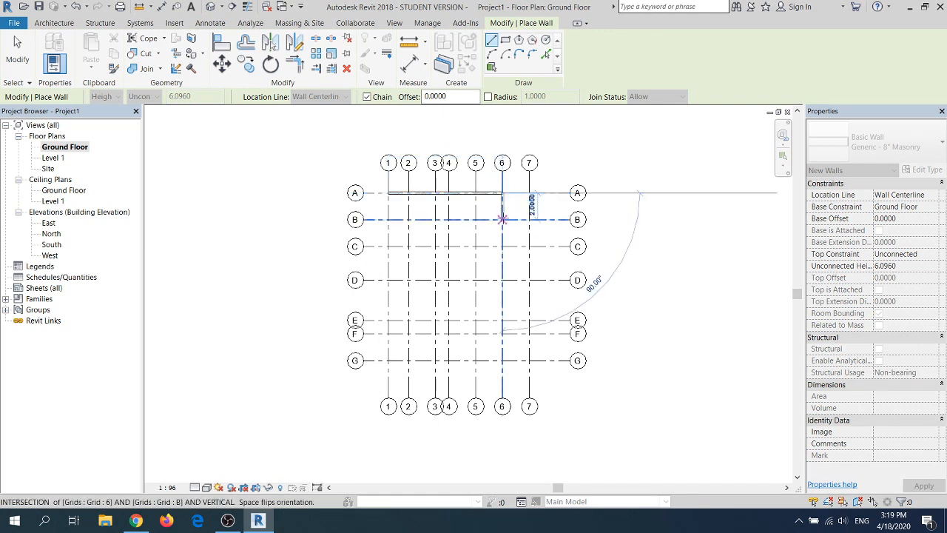
click(503, 219)
click(529, 219)
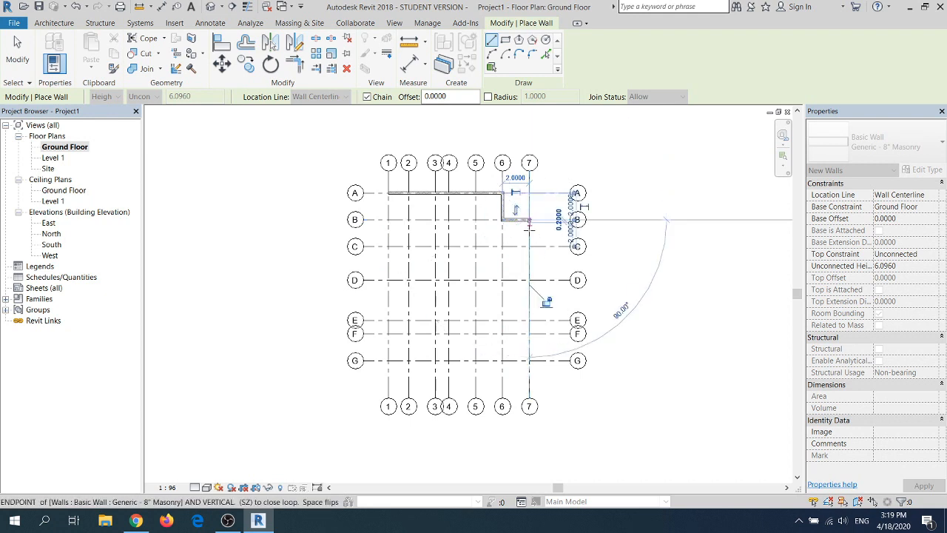
click(529, 334)
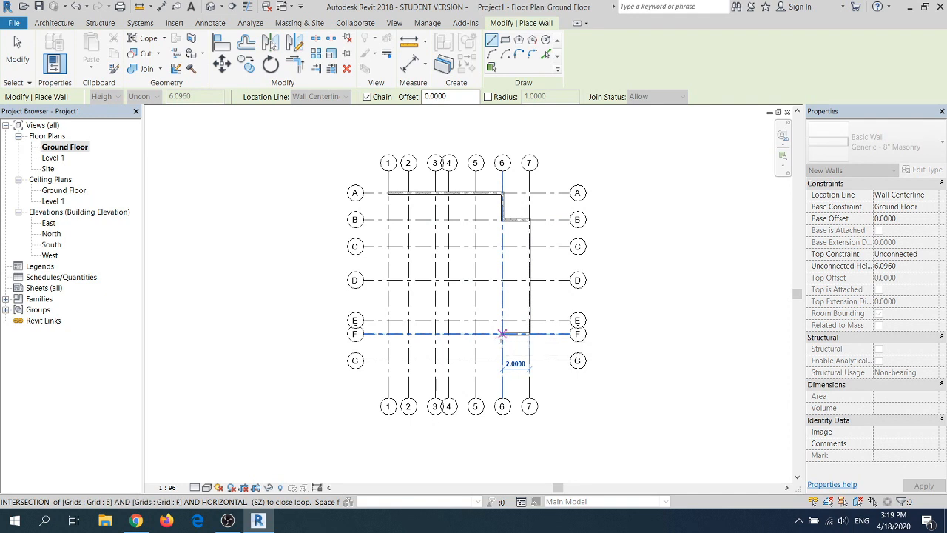
Continue the wall chain from F/7 through F/6, G/6 and G/1, closing the outline at A/1
click(502, 334)
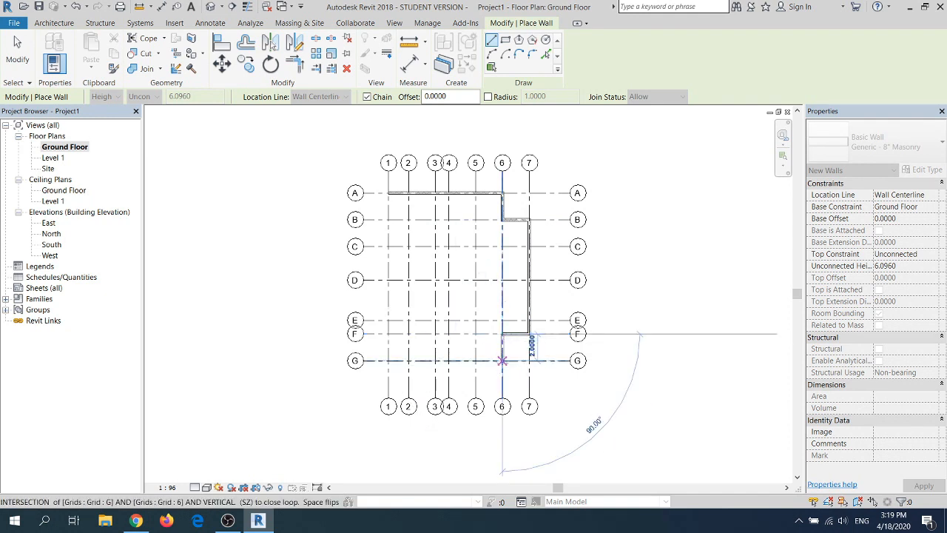
click(503, 361)
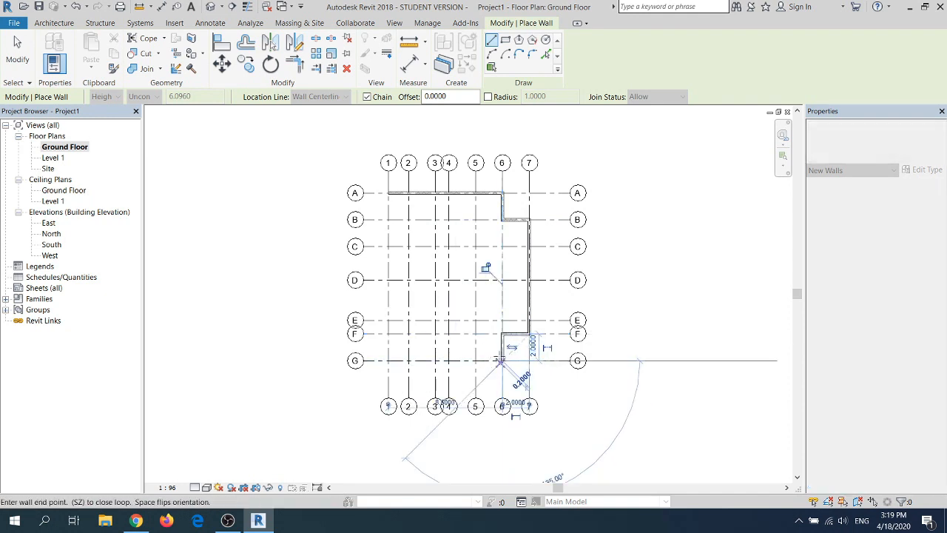
click(388, 360)
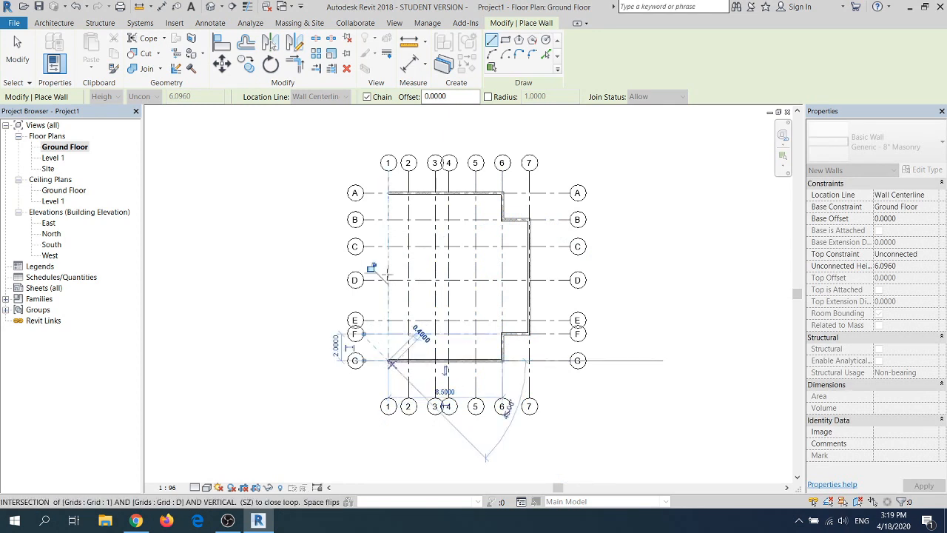
scroll(388, 219, up, 1)
scroll(388, 219, up, 2)
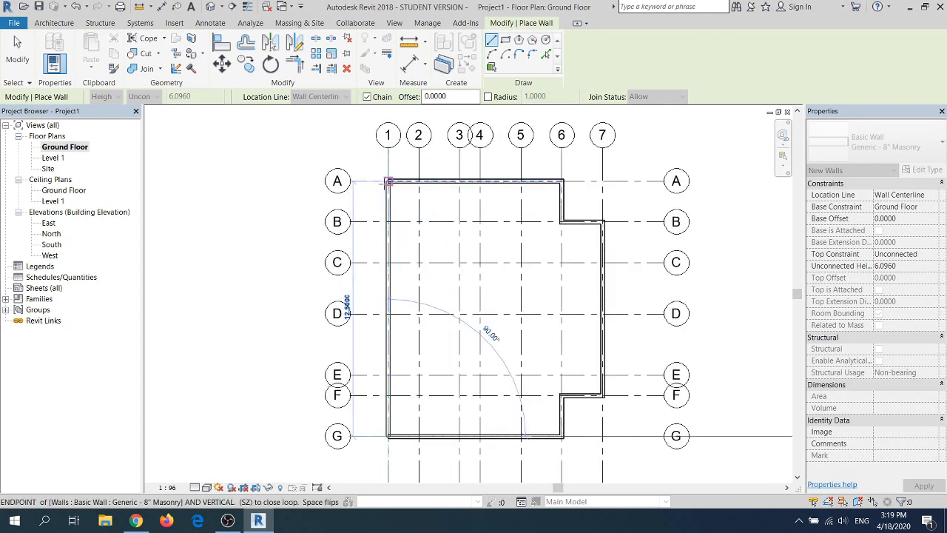
click(387, 181)
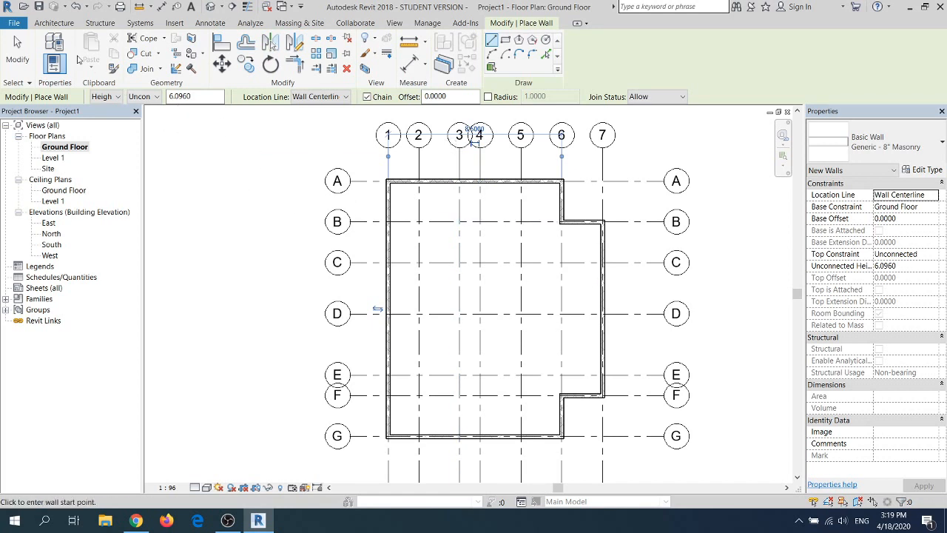
Open the default 3D view of the walls and end wall placement
click(62, 26)
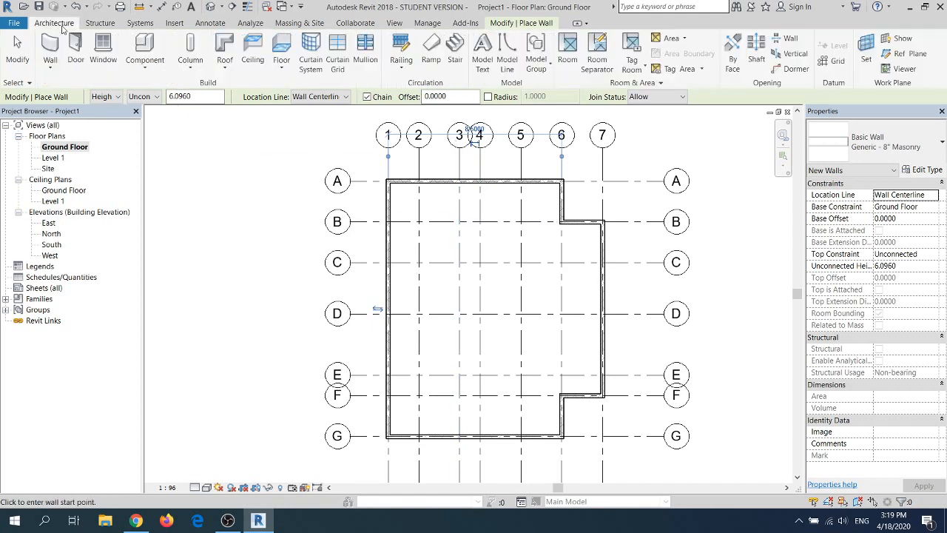
click(211, 7)
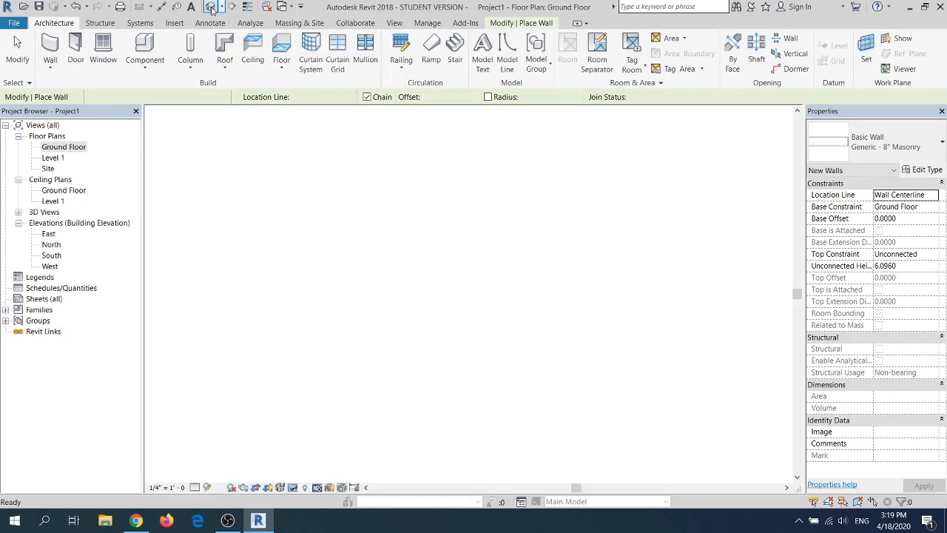
scroll(658, 327, down, 1)
middle_drag(657, 331, 599, 338)
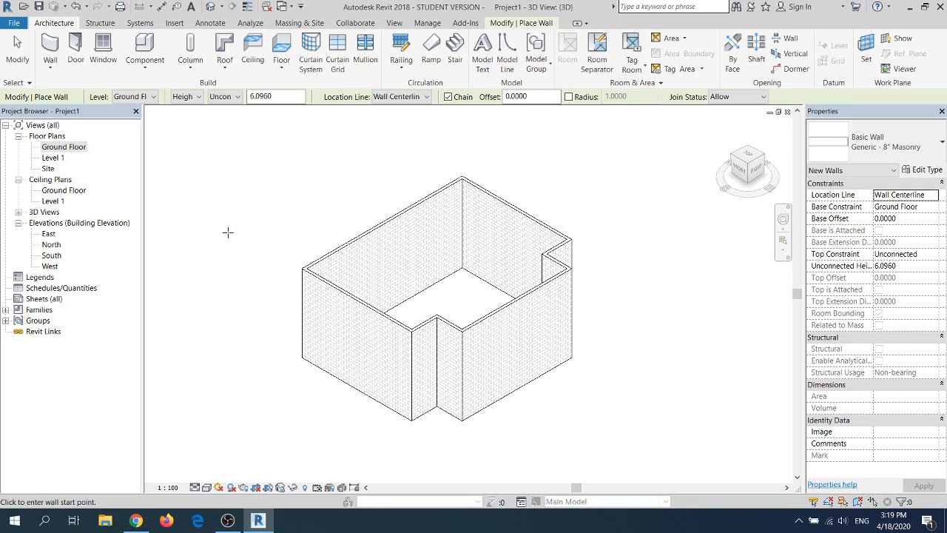
click(18, 56)
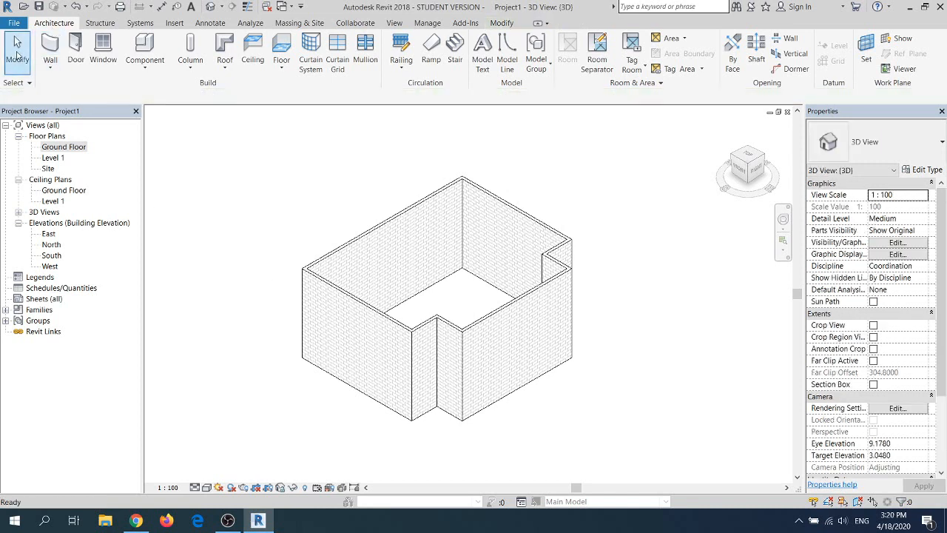
click(422, 328)
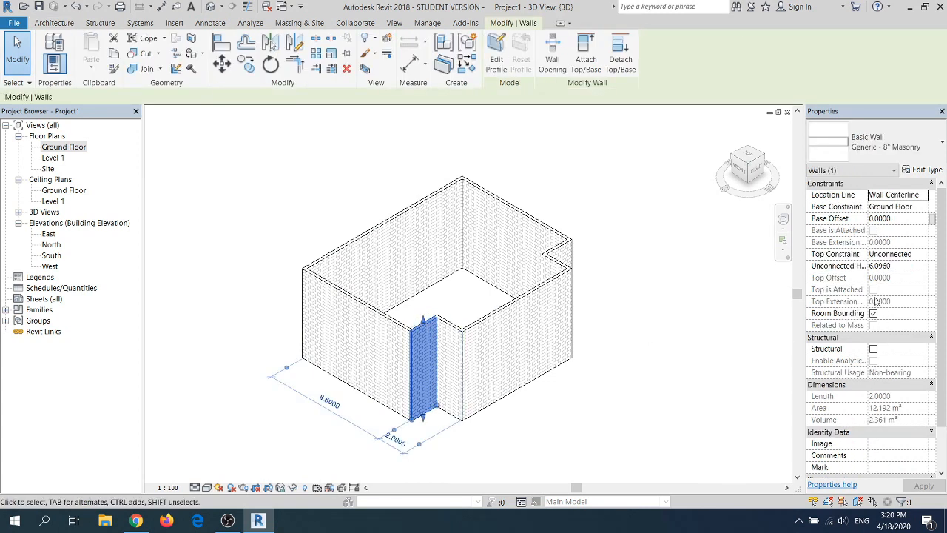
click(906, 268)
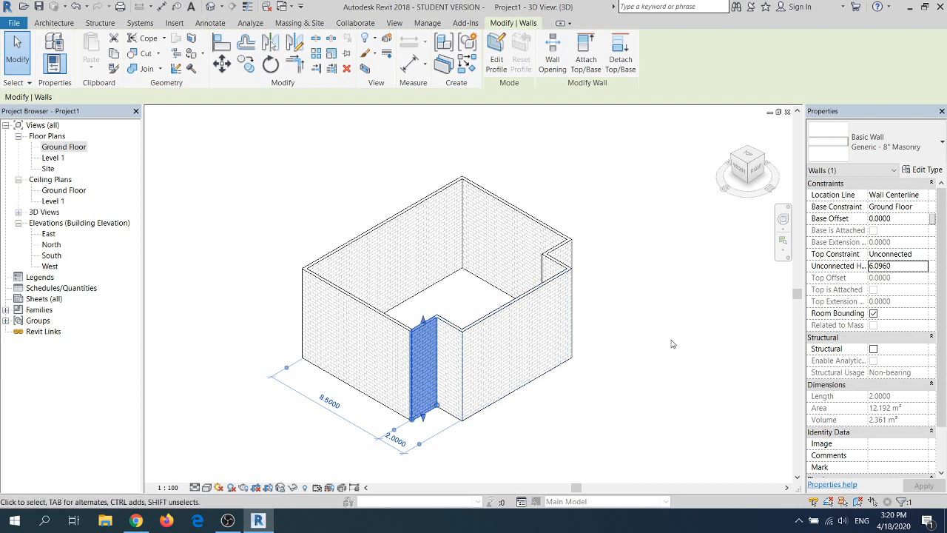
key(Escape)
Set the top constraint of the four rear walls in the 3D view to Up to level: Level 1
drag(246, 161, 605, 422)
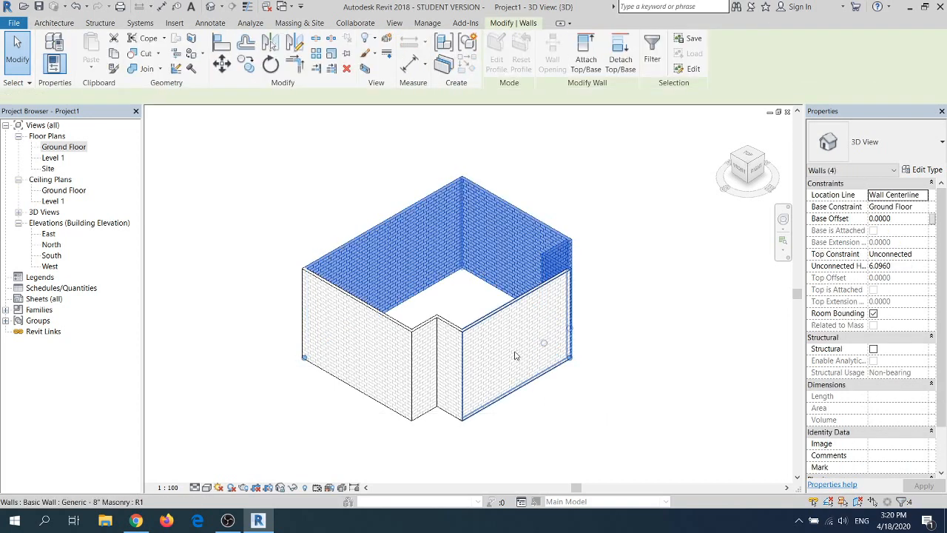
click(922, 255)
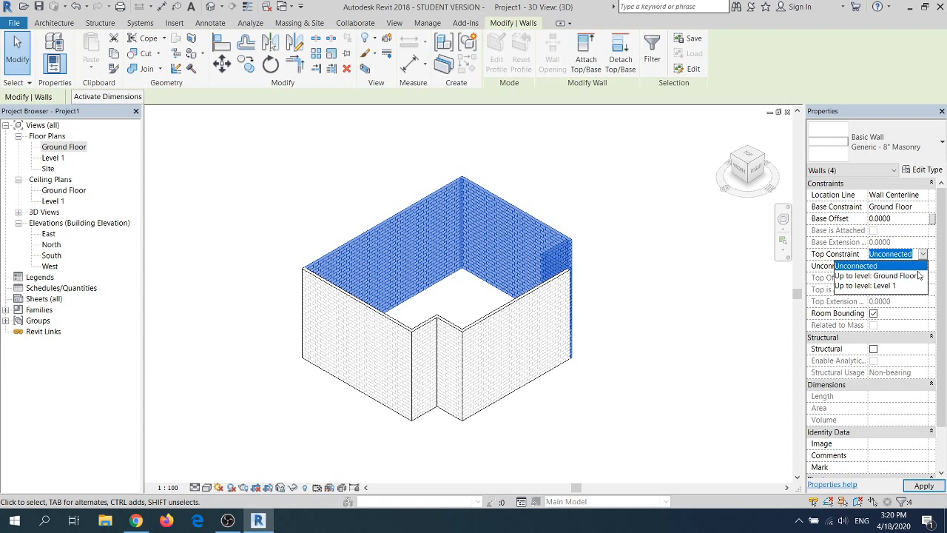
click(890, 286)
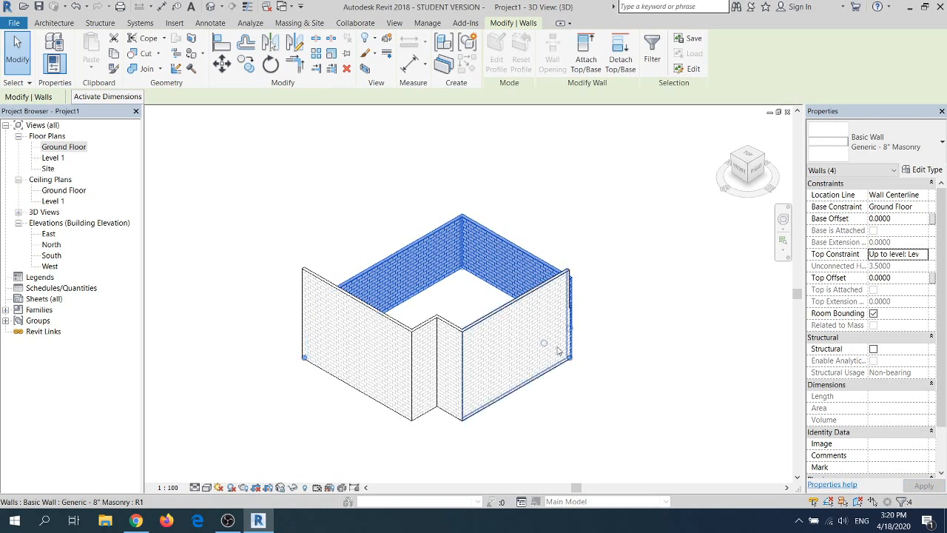
ctrl+click(483, 338)
ctrl+click(431, 336)
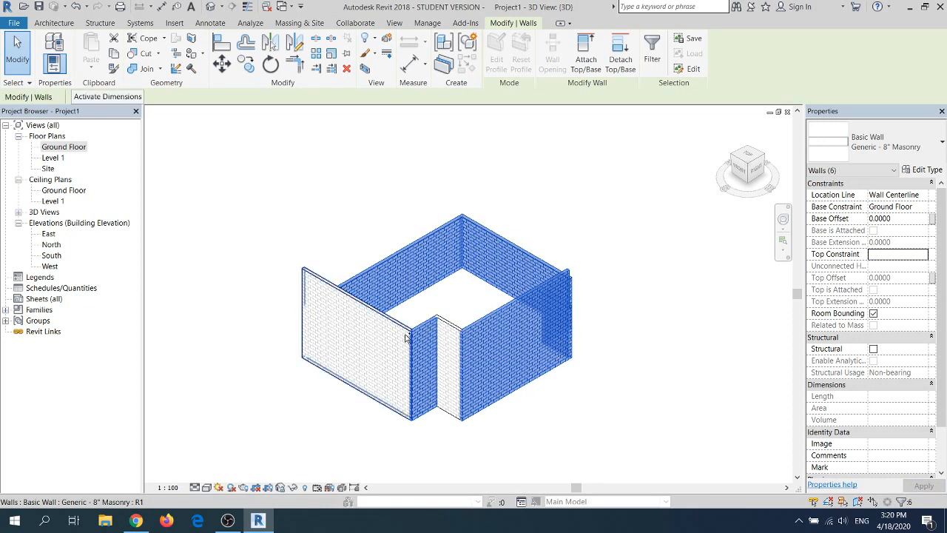
ctrl+click(406, 336)
ctrl+click(455, 331)
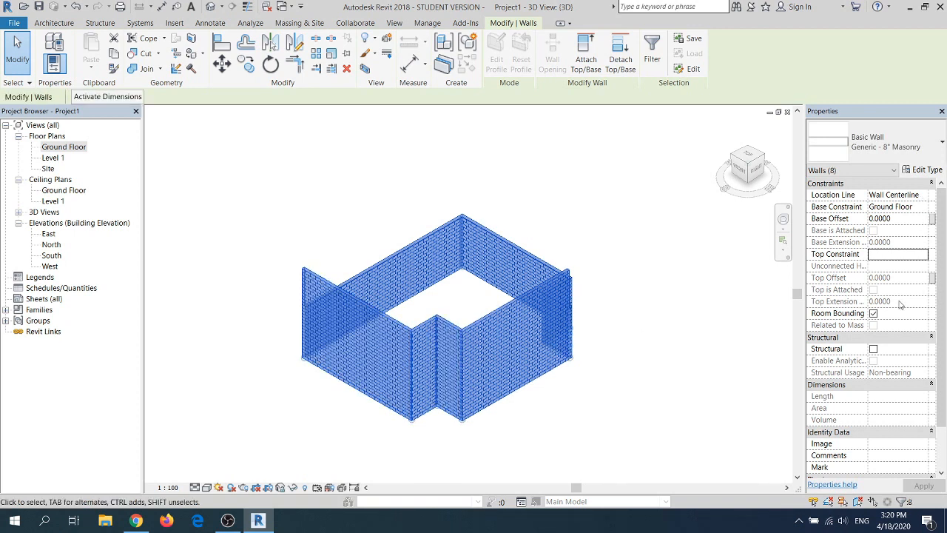
click(640, 391)
Set the top constraint of the four front walls in the 3D view to Up to level: Level 1
click(567, 317)
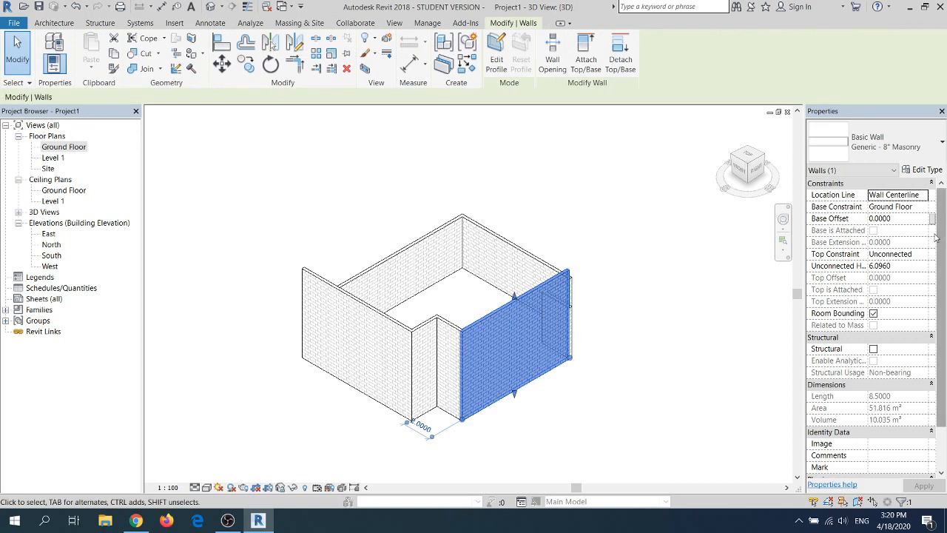
ctrl+click(450, 342)
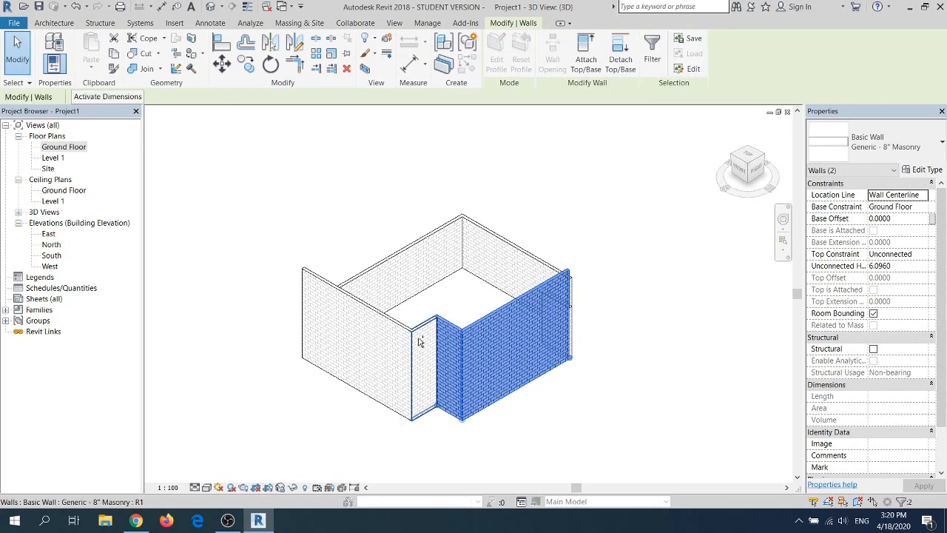
ctrl+click(424, 346)
ctrl+click(404, 340)
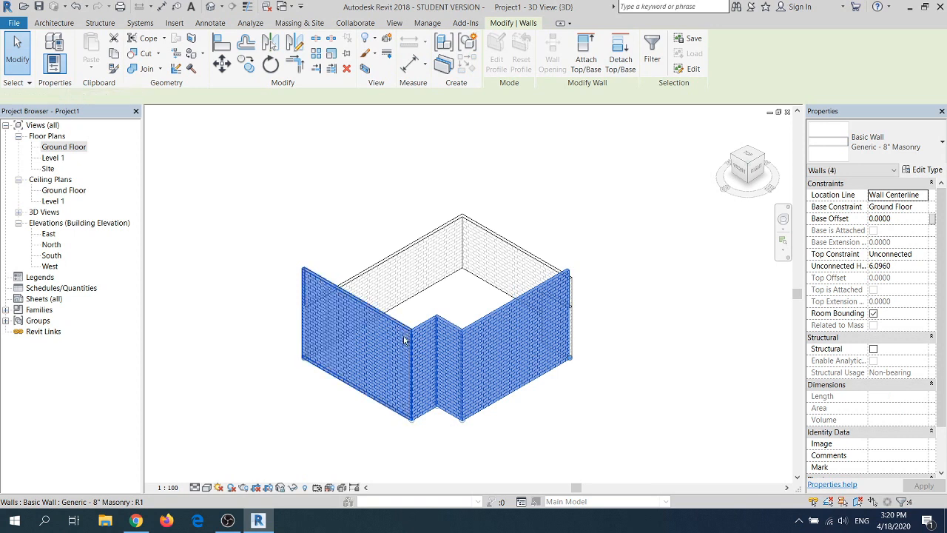
click(921, 256)
click(880, 285)
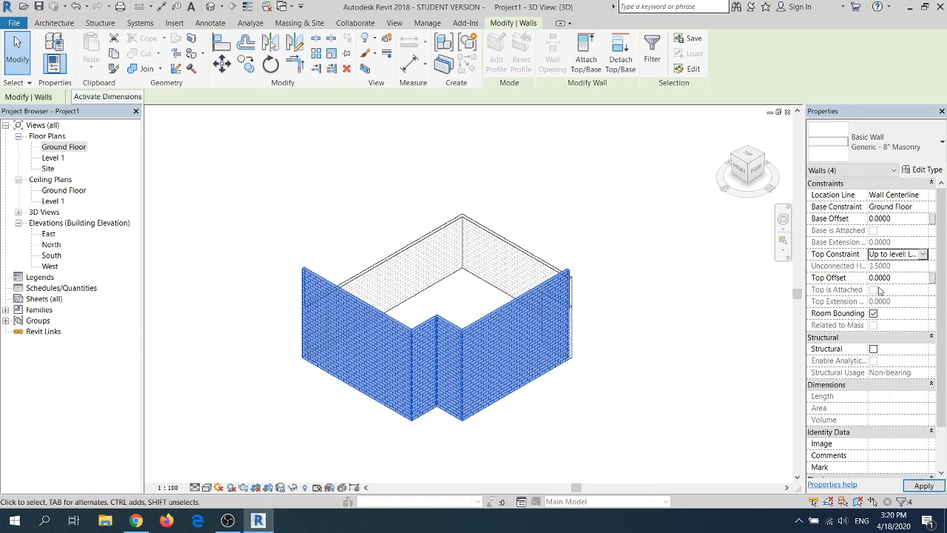
click(661, 393)
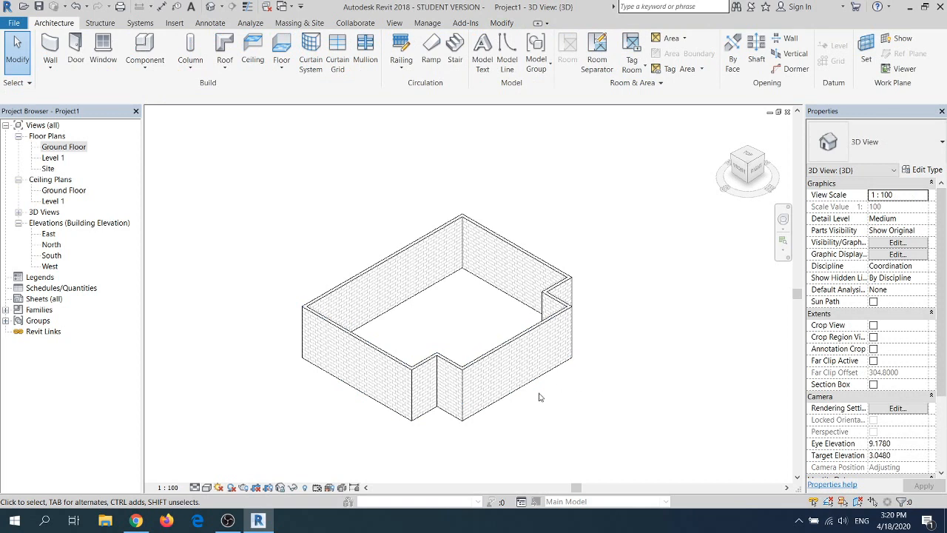
click(536, 352)
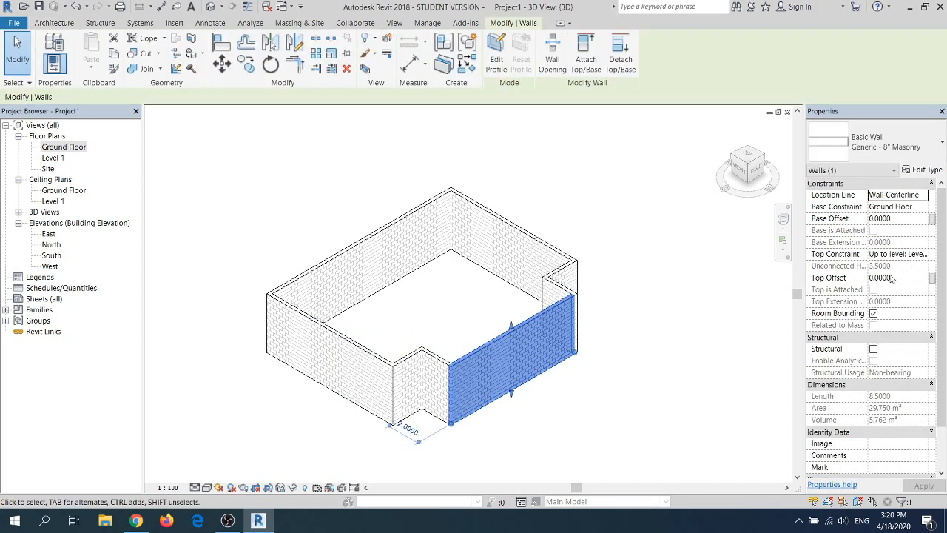
click(656, 338)
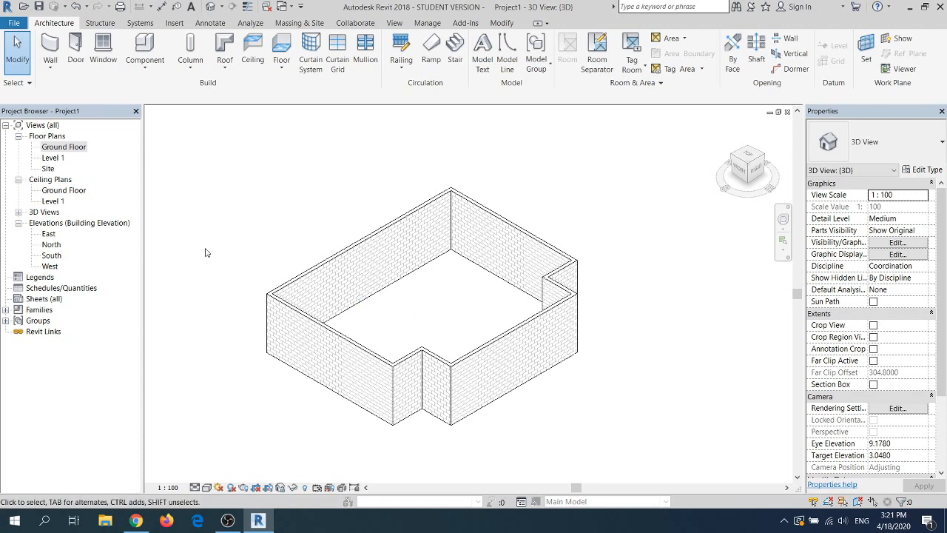
In the Ground Floor plan, draw chained Generic - 8" Masonry interior walls from grid intersection A/5 to B/5 and across to B/6
double_click(73, 150)
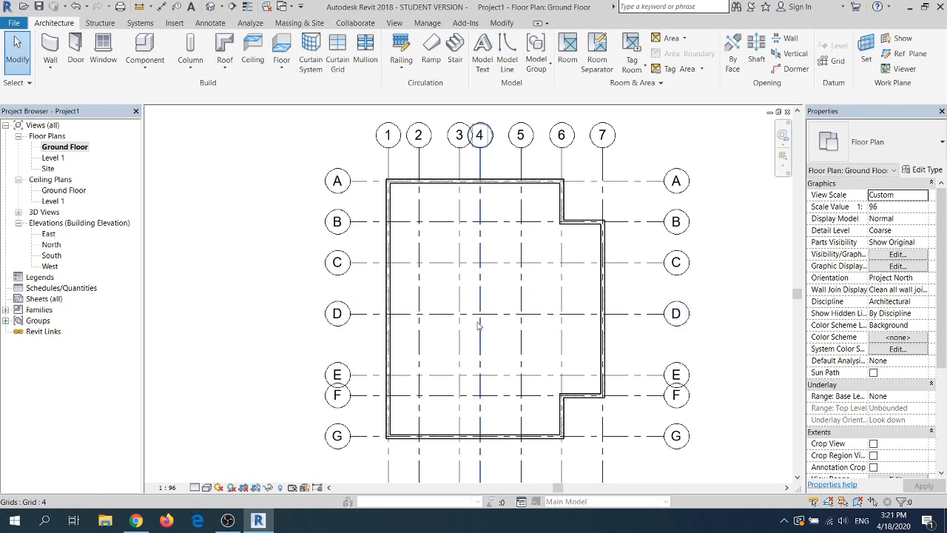
click(51, 69)
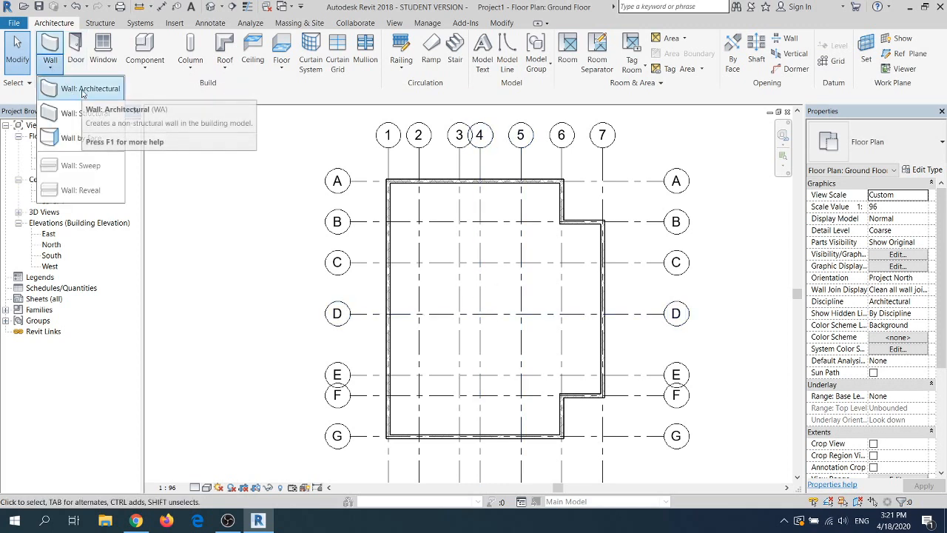
click(70, 89)
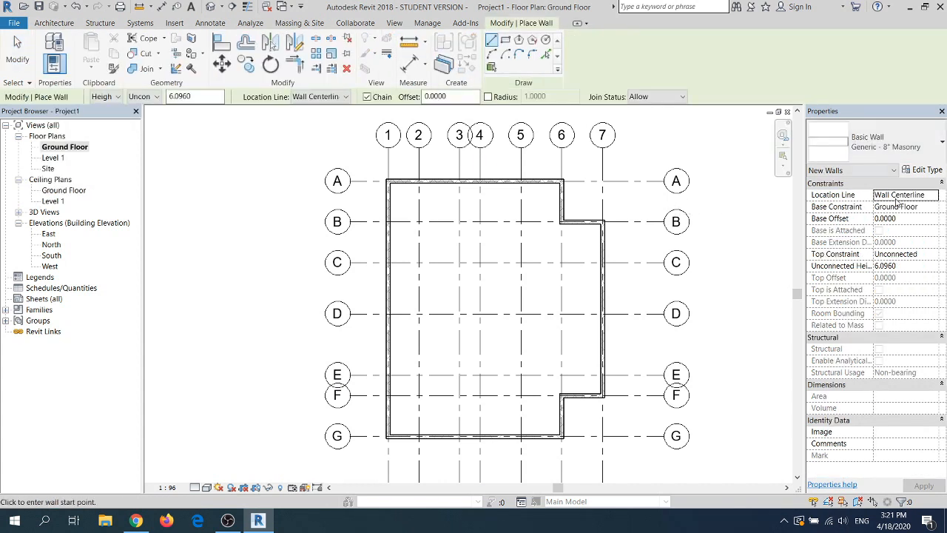
click(920, 147)
click(837, 205)
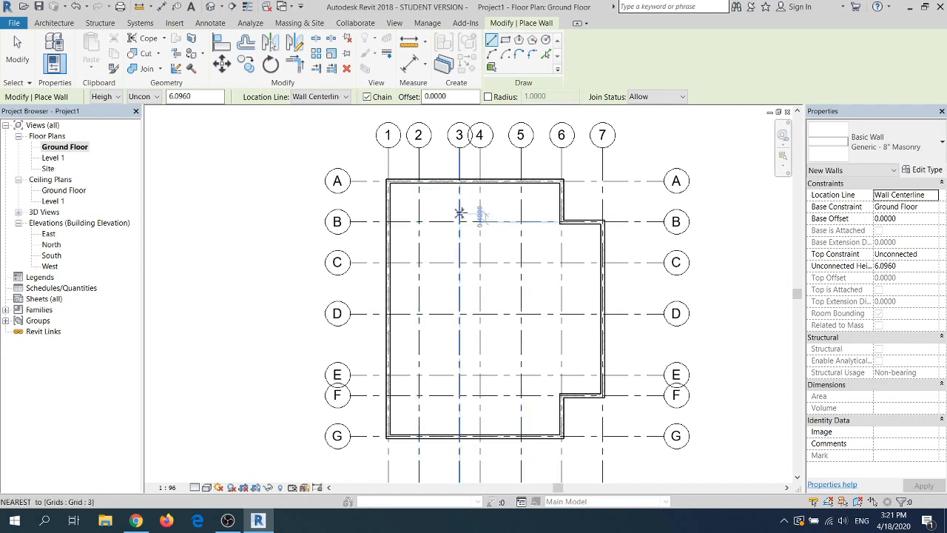
click(520, 181)
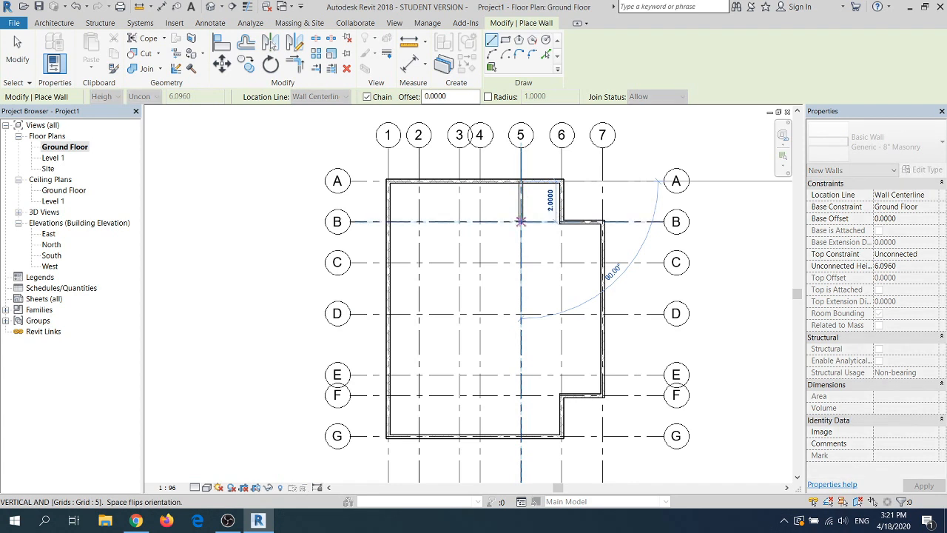
click(521, 222)
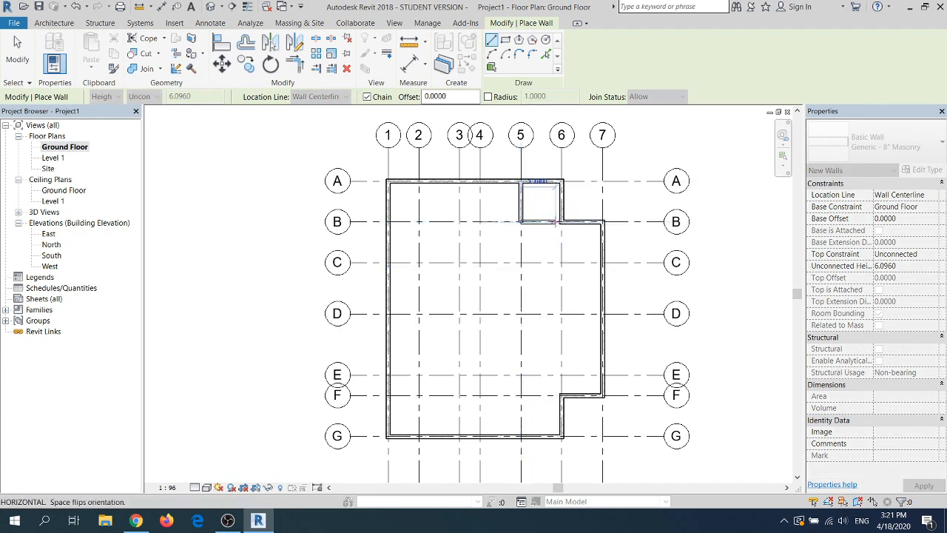
click(561, 222)
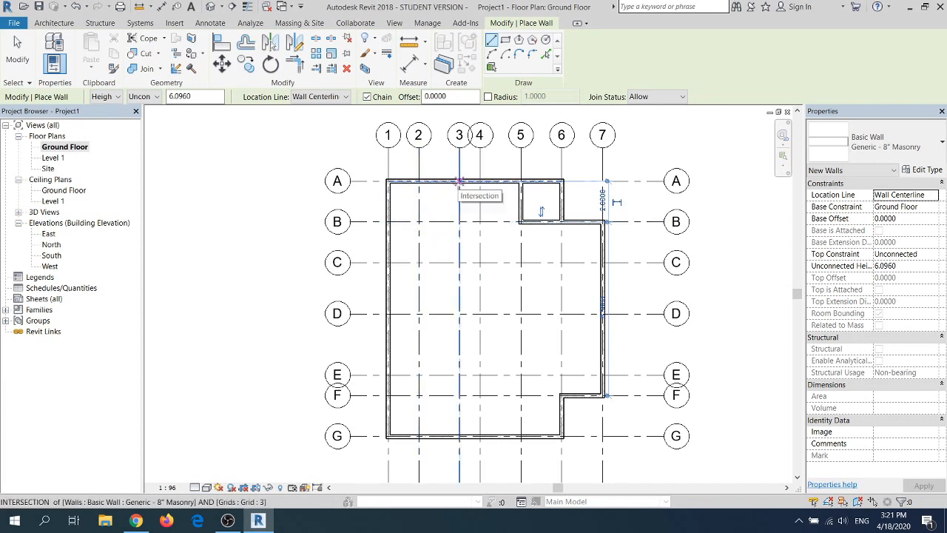
Draw chained interior walls from grid intersection A/3 down to C/3 and across to the exterior wall at C/1
click(459, 181)
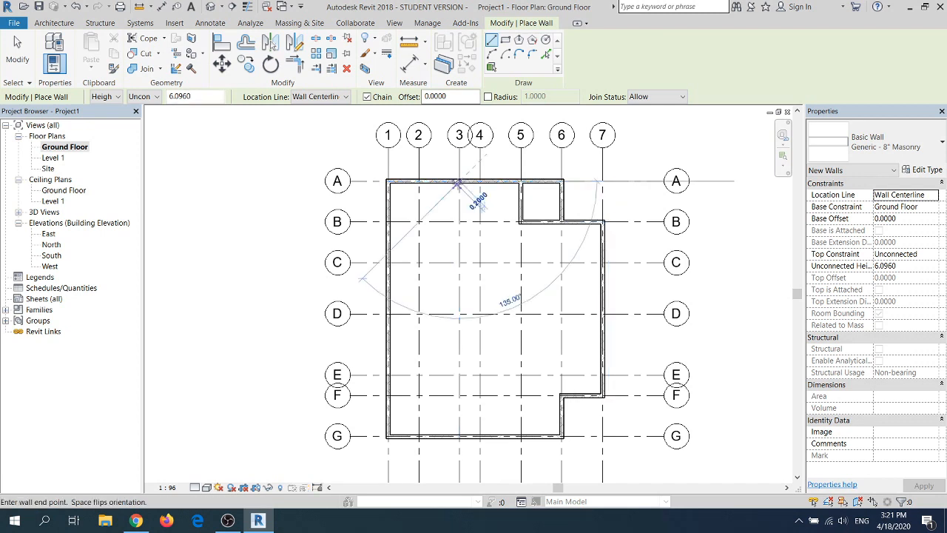
click(459, 263)
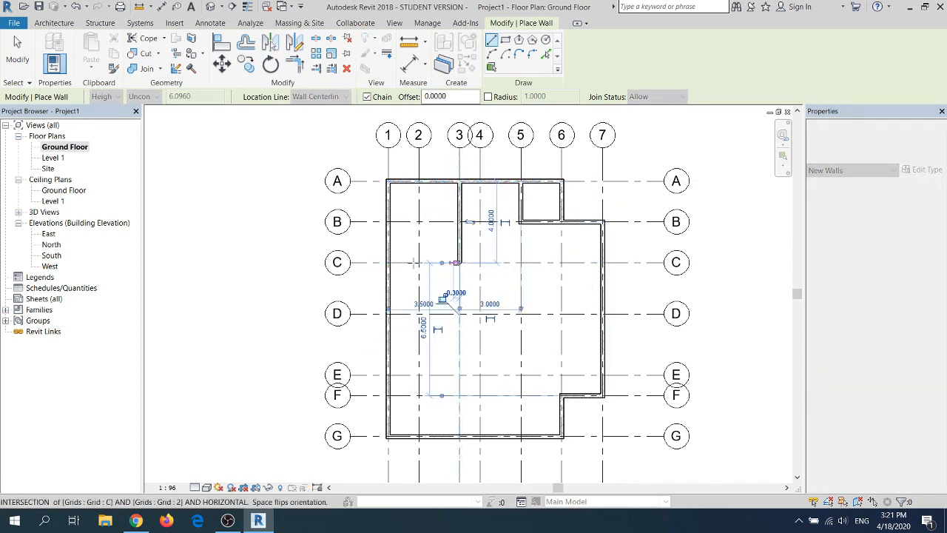
click(387, 263)
key(Escape)
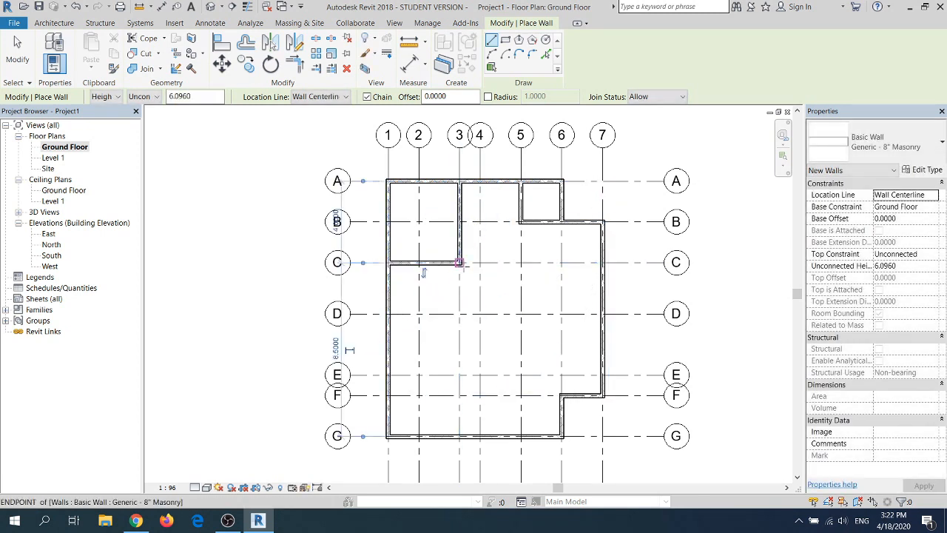
Draw chained interior walls from grid intersection C/3 down to E/3 and across to the exterior wall at E/1
click(459, 262)
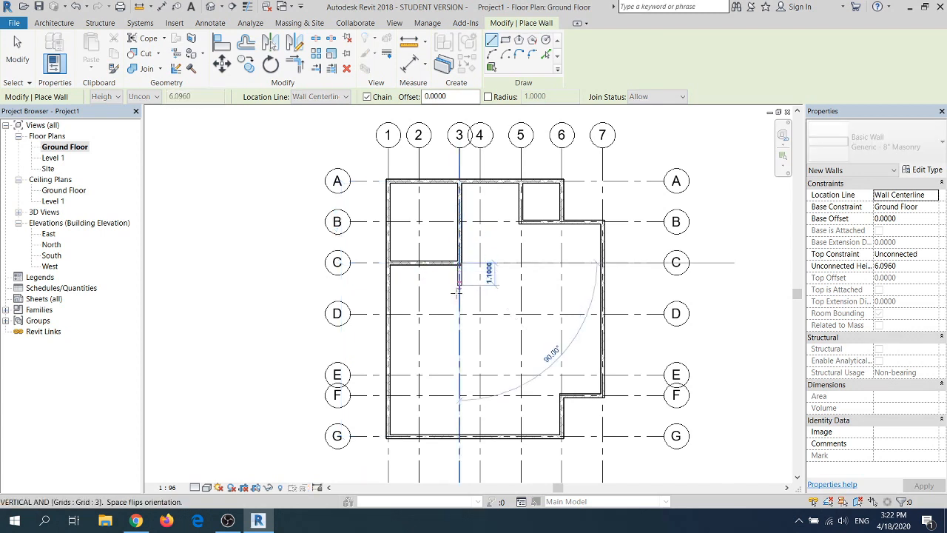
click(459, 374)
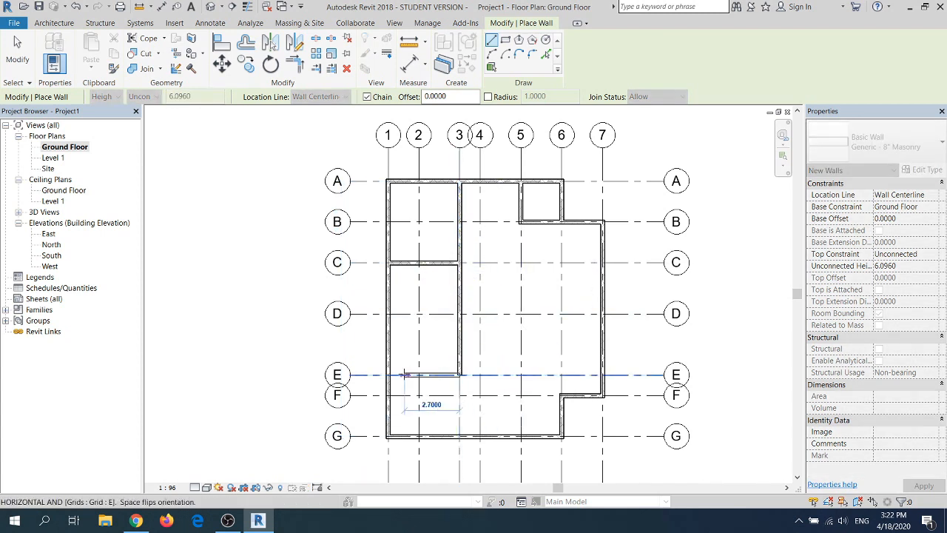
key(Escape)
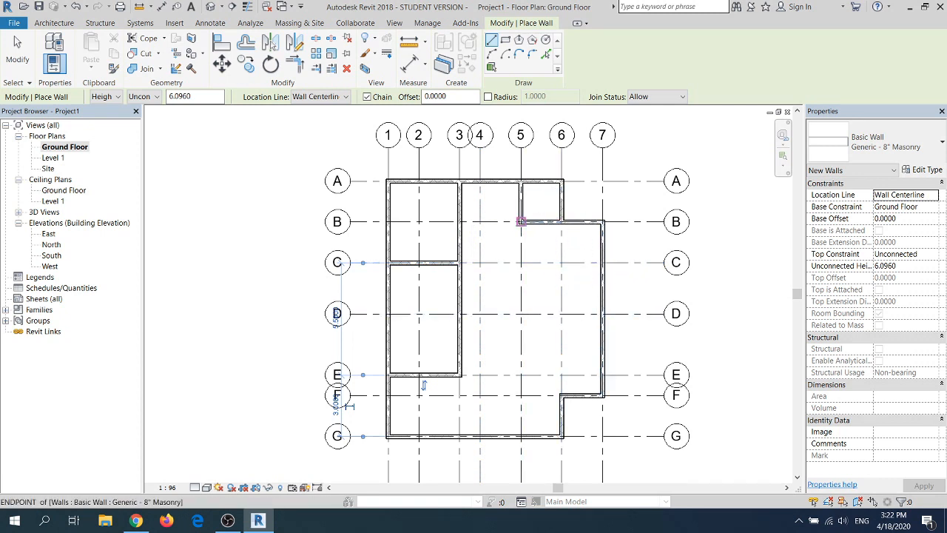
Draw chained interior walls from grid intersection B/5 down to C/5 and across to the exterior wall at C/7
click(521, 221)
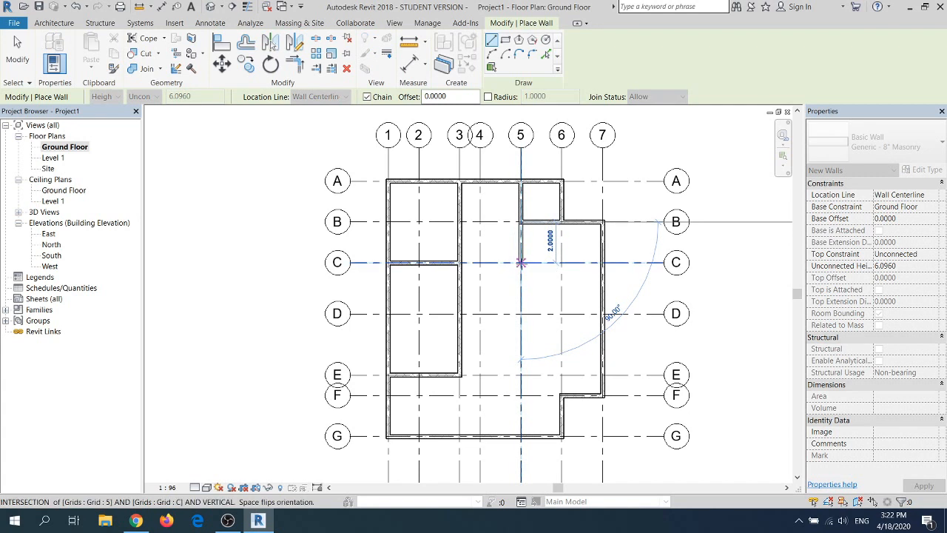
click(521, 262)
click(603, 262)
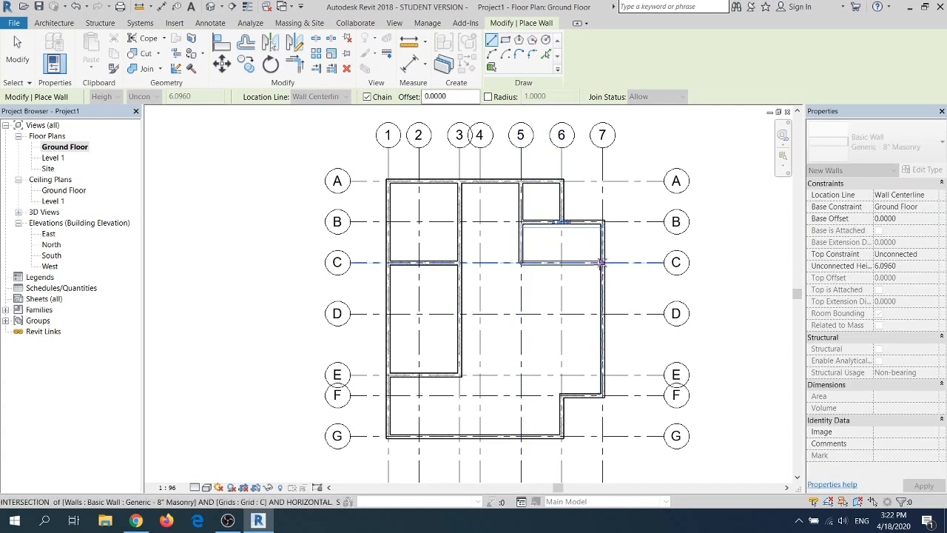
key(Escape)
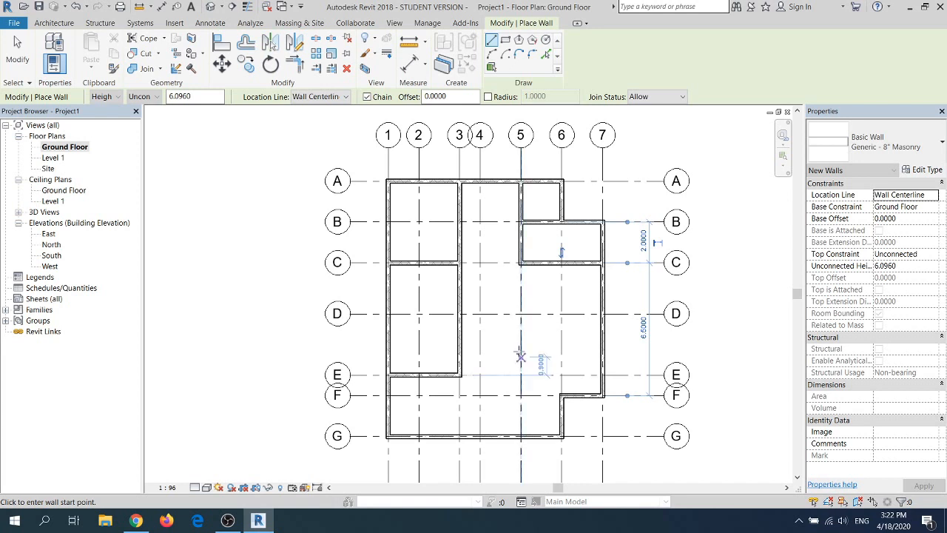
Place a Single-Flush 30" x 84" door in the grid 5 wall between A and B, centred about 0.6 m from grid B
click(68, 24)
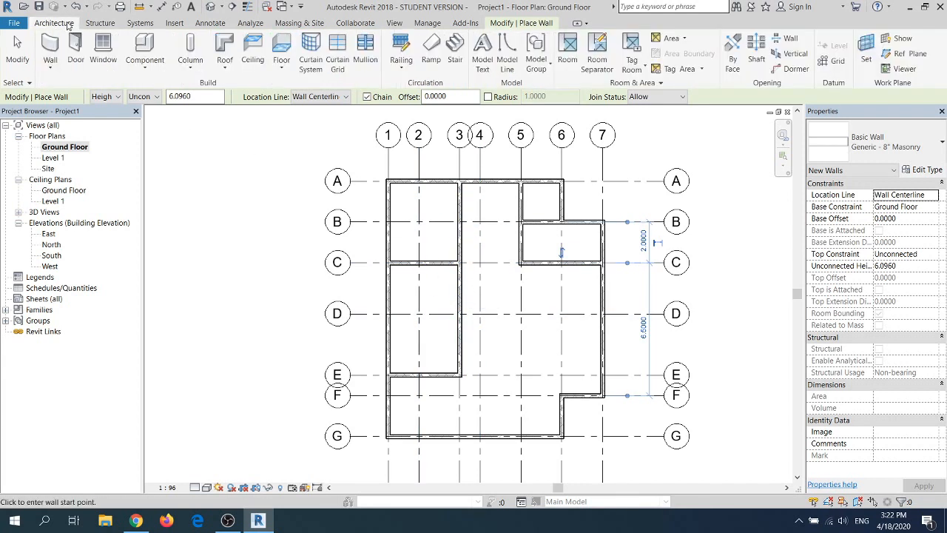
click(74, 62)
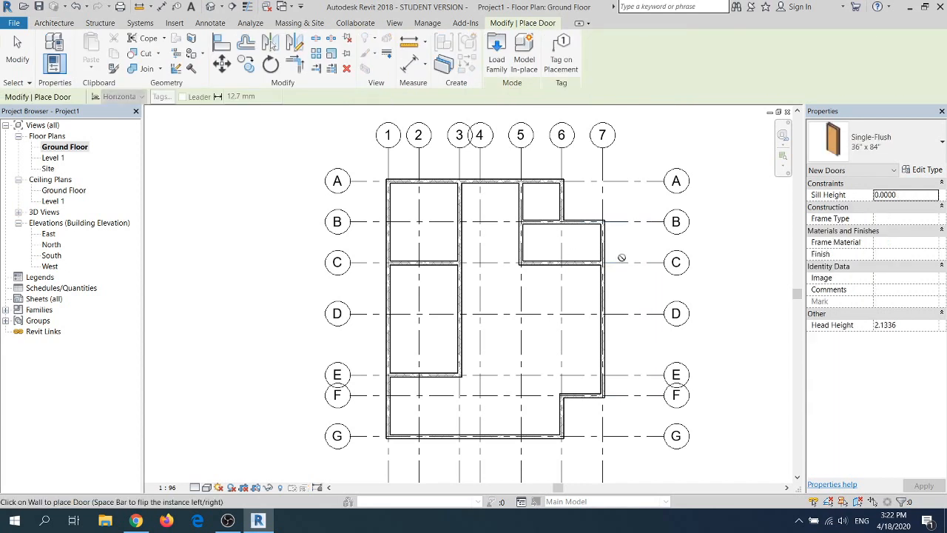
click(910, 152)
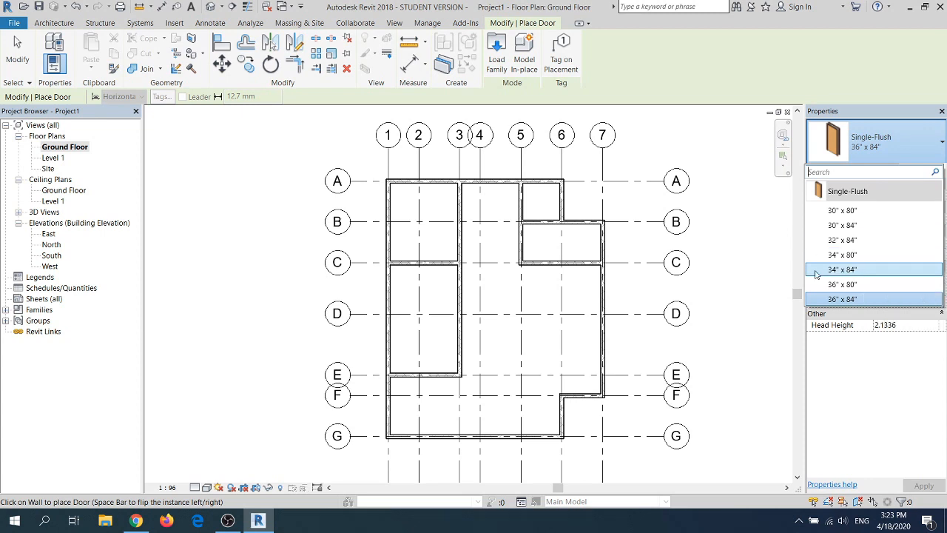
click(894, 225)
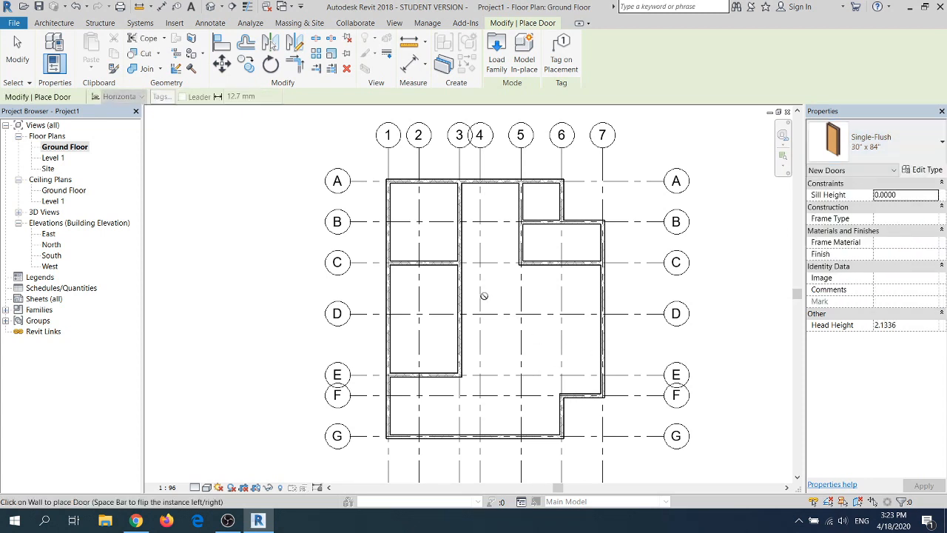
scroll(451, 285, up, 1)
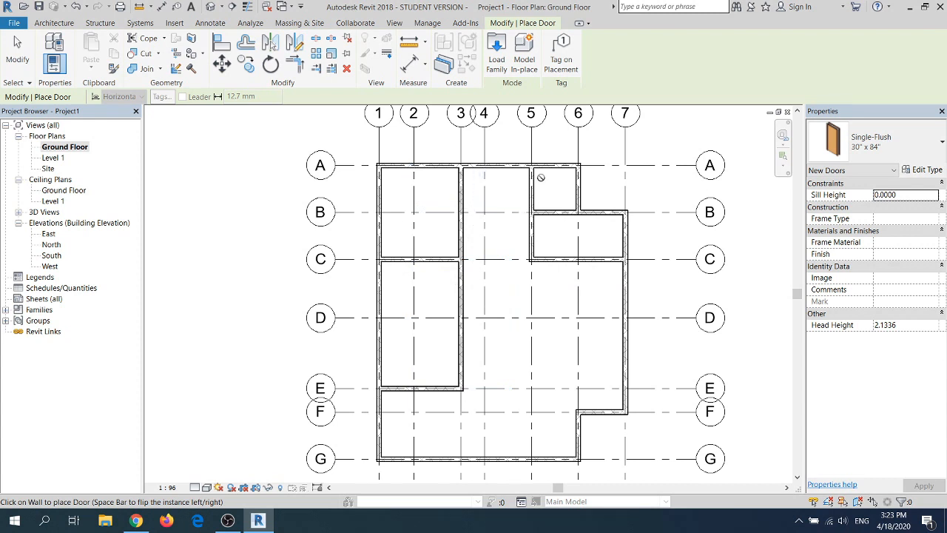
click(539, 199)
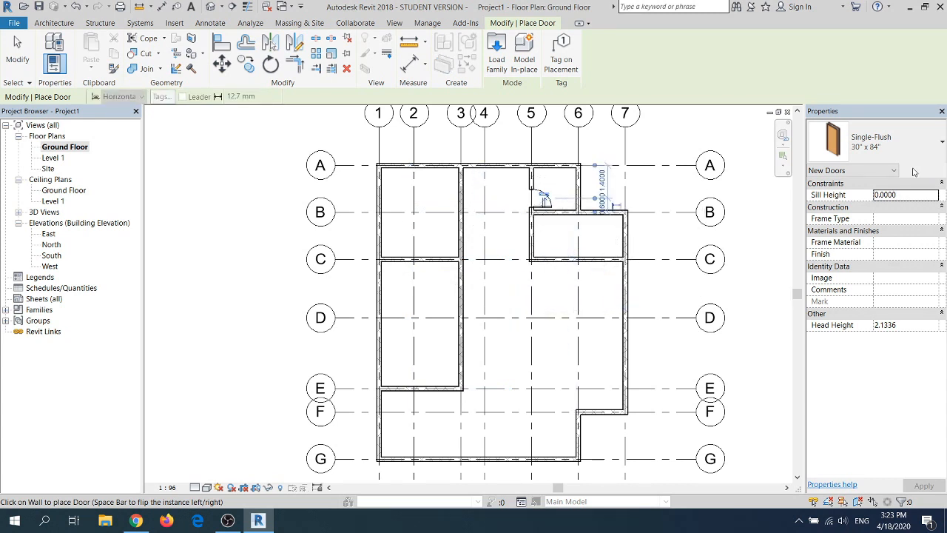
Place a Single-Flush 36" x 84" door in the grid C wall between 5 and 7, centred about 0.7 m from grid 7
click(909, 145)
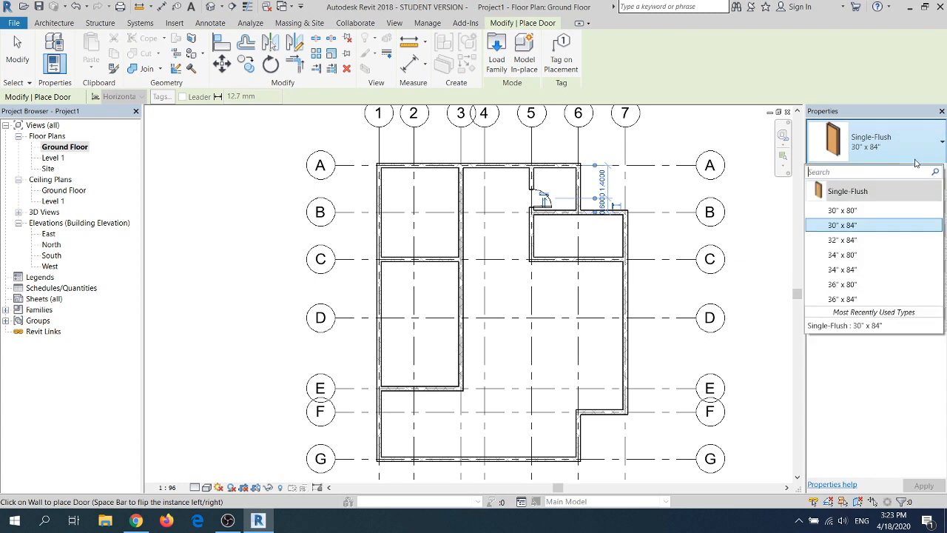
click(904, 285)
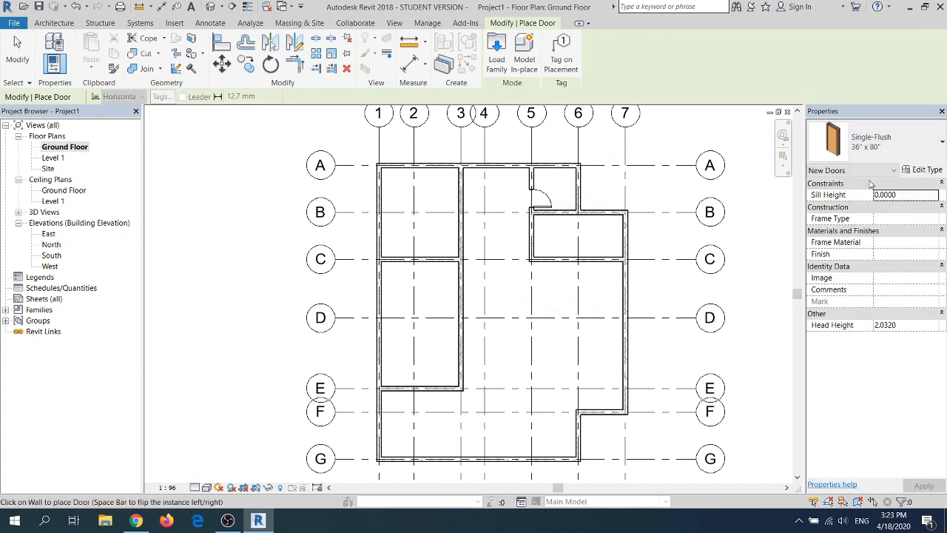
click(881, 144)
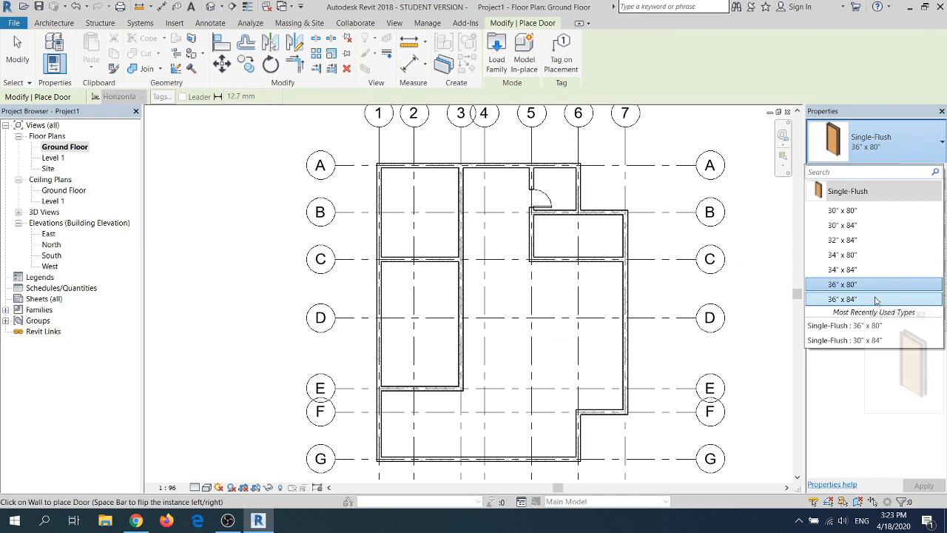
click(876, 299)
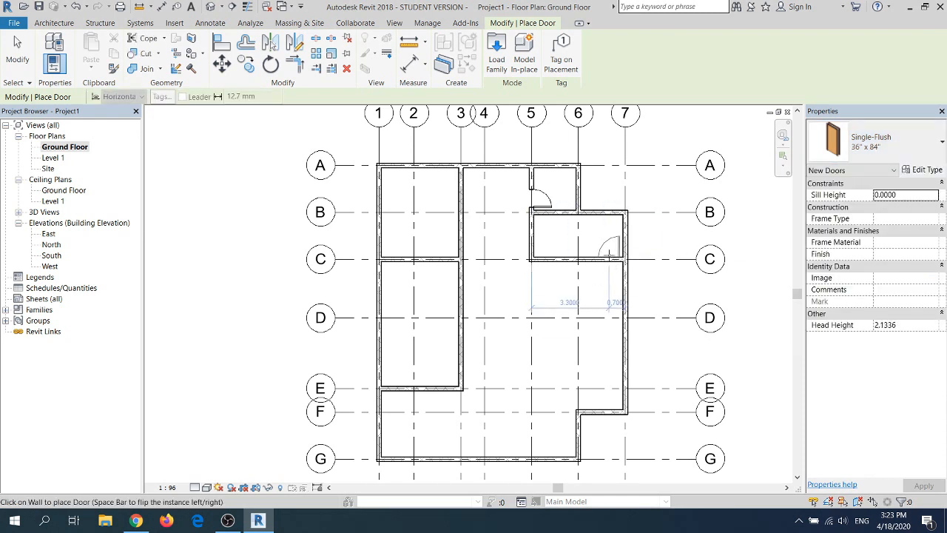
Place Single-Flush 30" x 80" doors in the grid 3 wall on either side of grid C and in the grid G wall about 1.3 m from grid 6
click(898, 172)
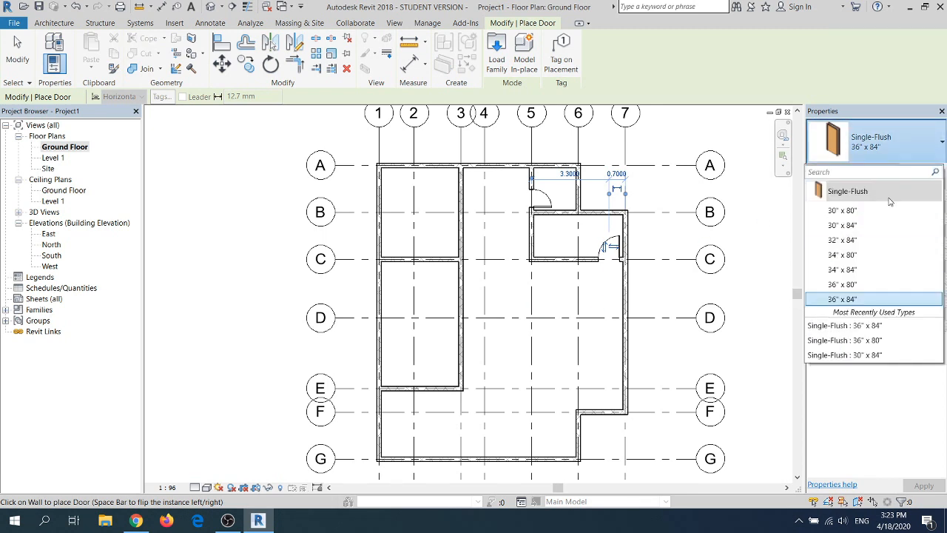
click(852, 213)
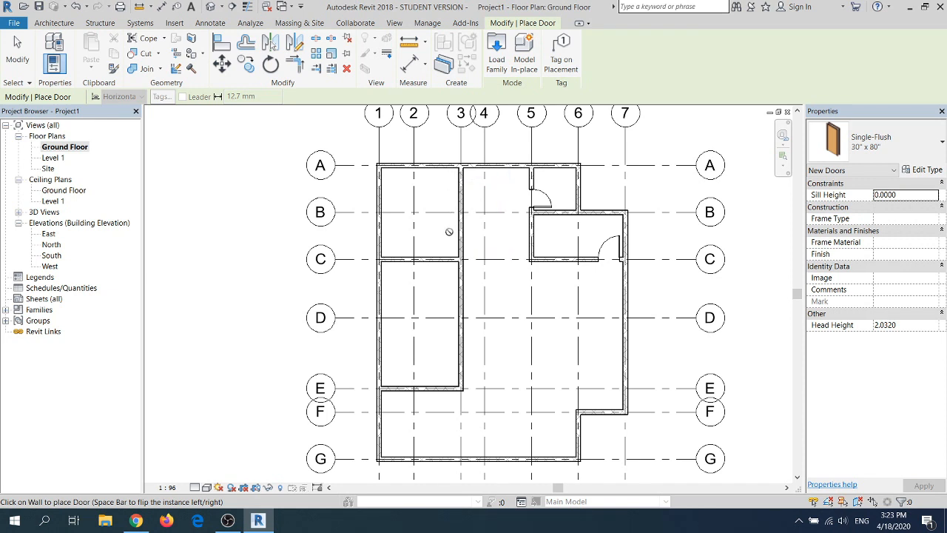
click(451, 245)
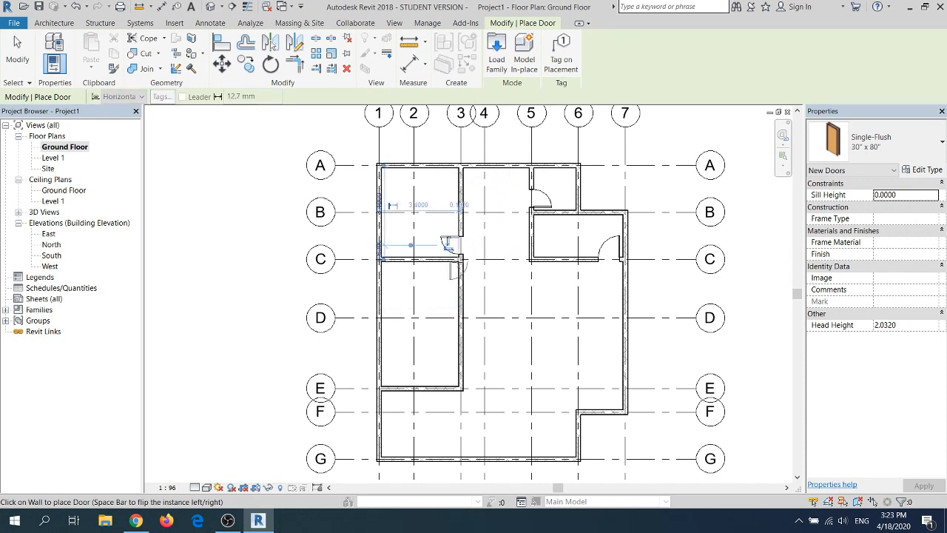
click(451, 275)
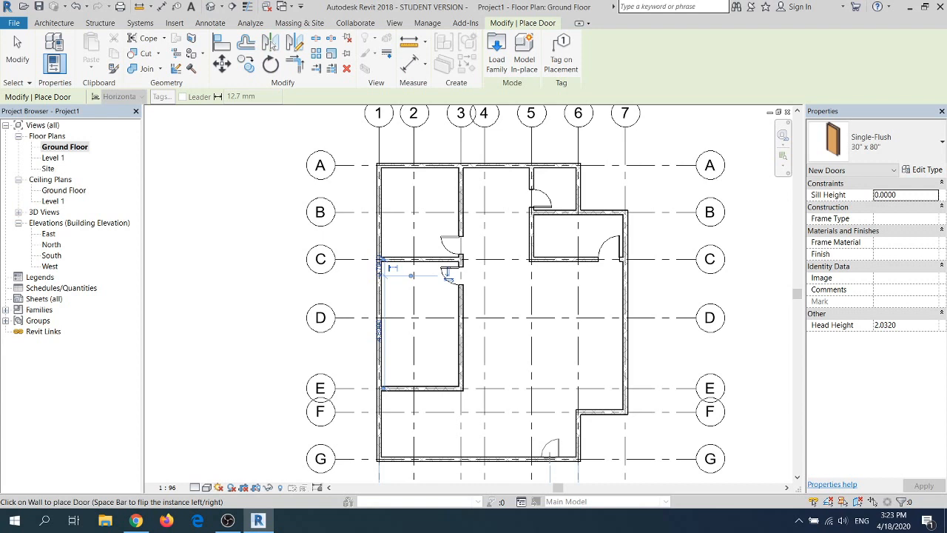
click(547, 458)
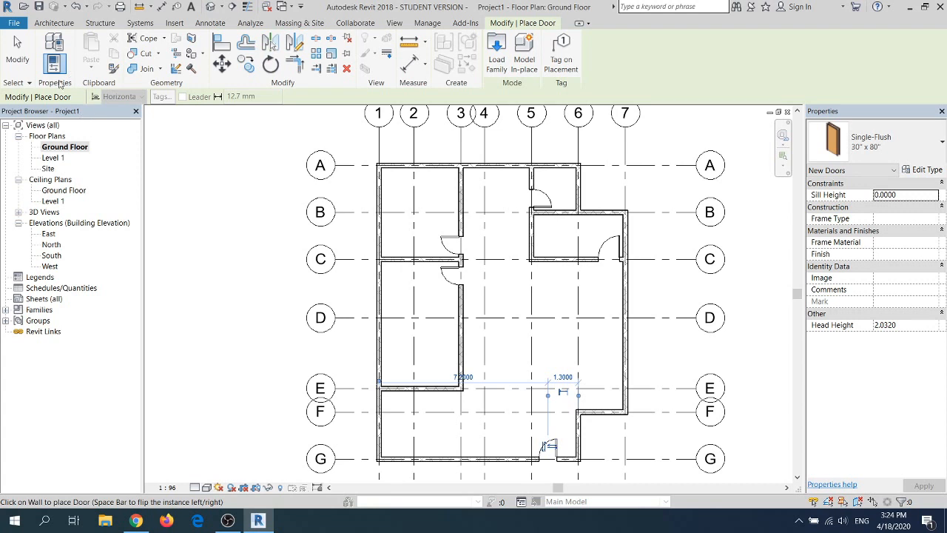
click(19, 53)
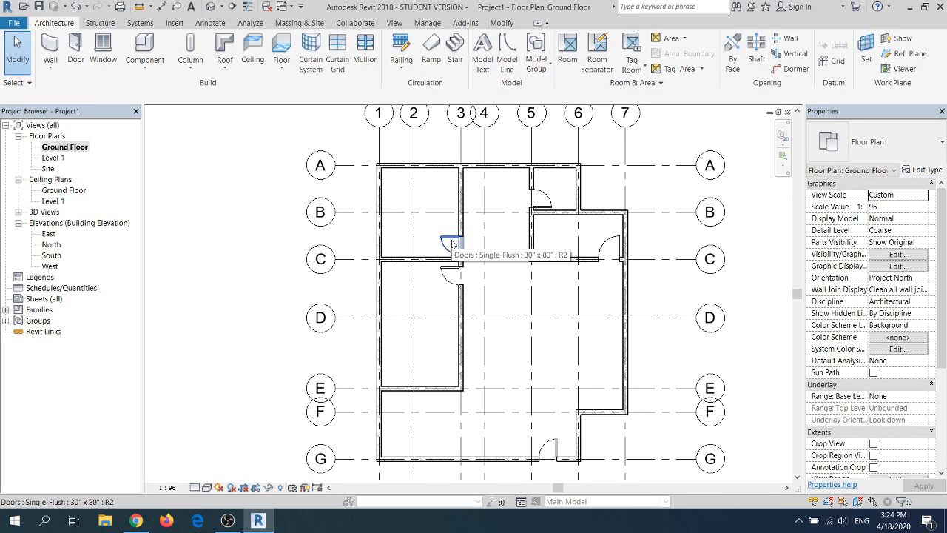
Flip the hand of the grid 3 wall door between B and C so it hinges on the grid C side
click(452, 244)
scroll(447, 244, up, 2)
click(450, 244)
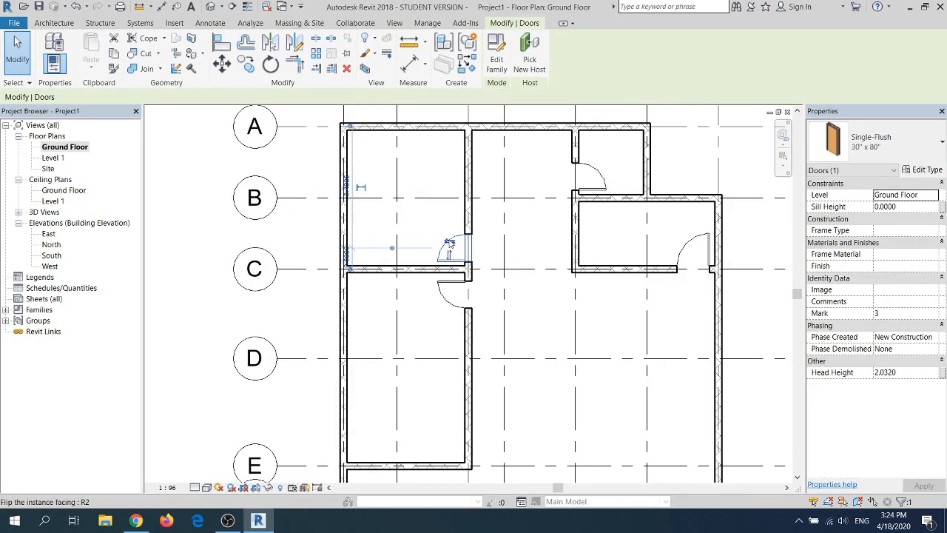
Try the opposite hand on the grid 3 wall door between C and D, and flip it back
click(464, 285)
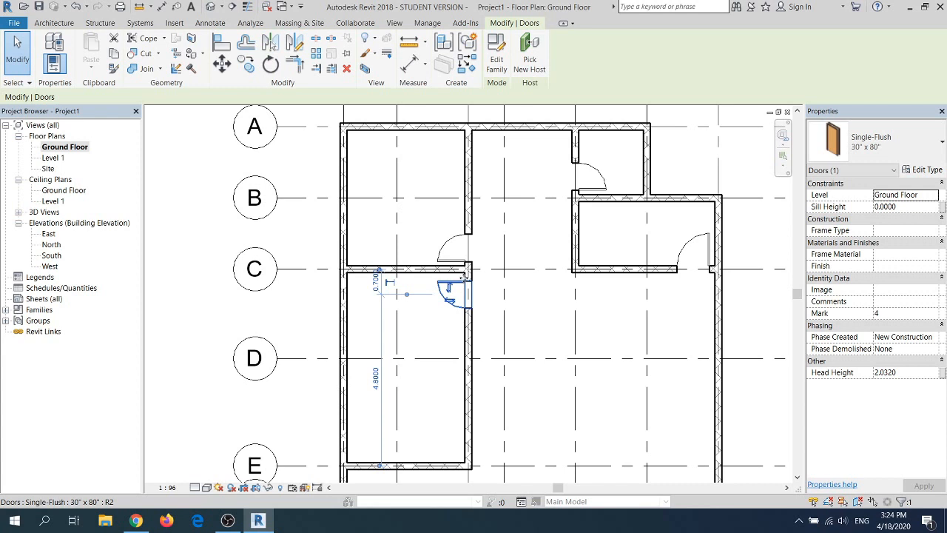
click(508, 311)
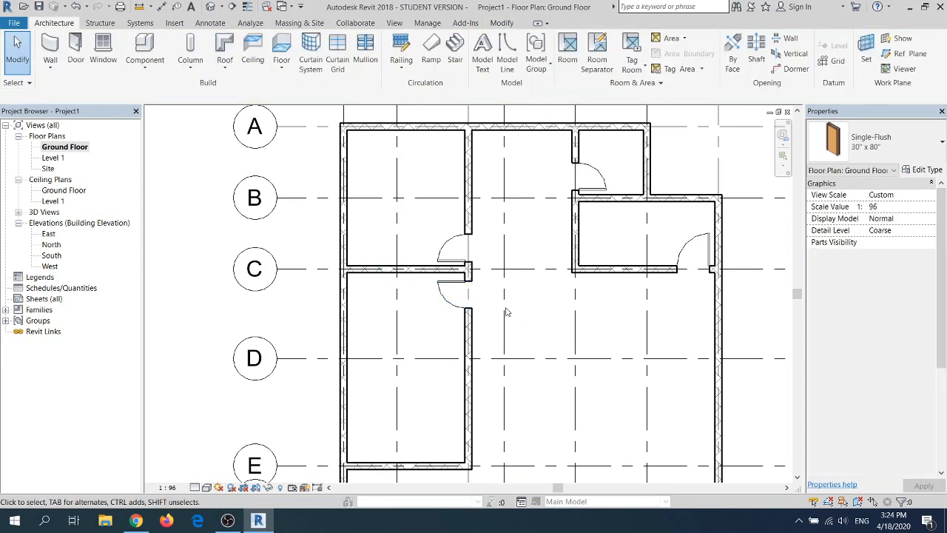
click(447, 290)
key(space)
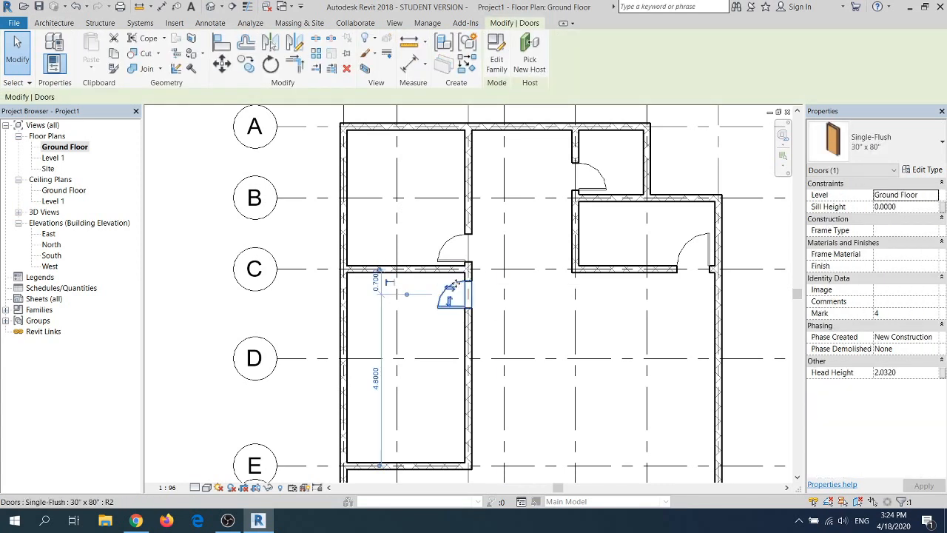
click(449, 300)
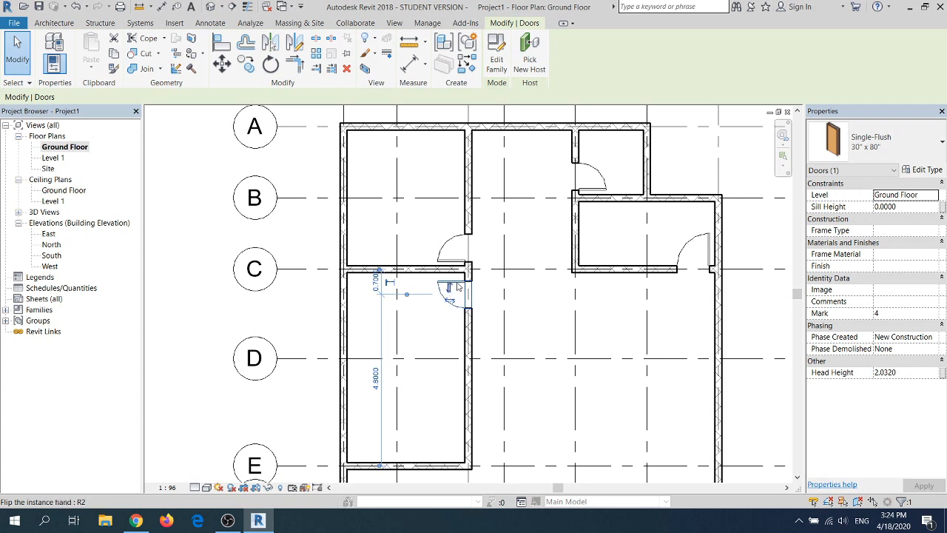
Move the grid 3 wall door between C and D so its centre is about 0.6 m from grid C
mouse_move(461, 275)
mouse_down()
mouse_move(457, 288)
mouse_move(453, 279)
mouse_up()
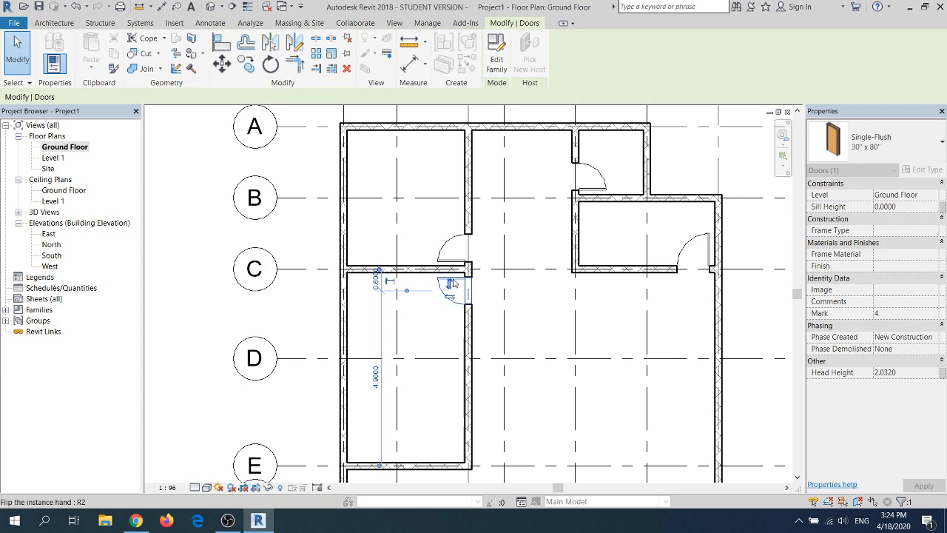
click(552, 302)
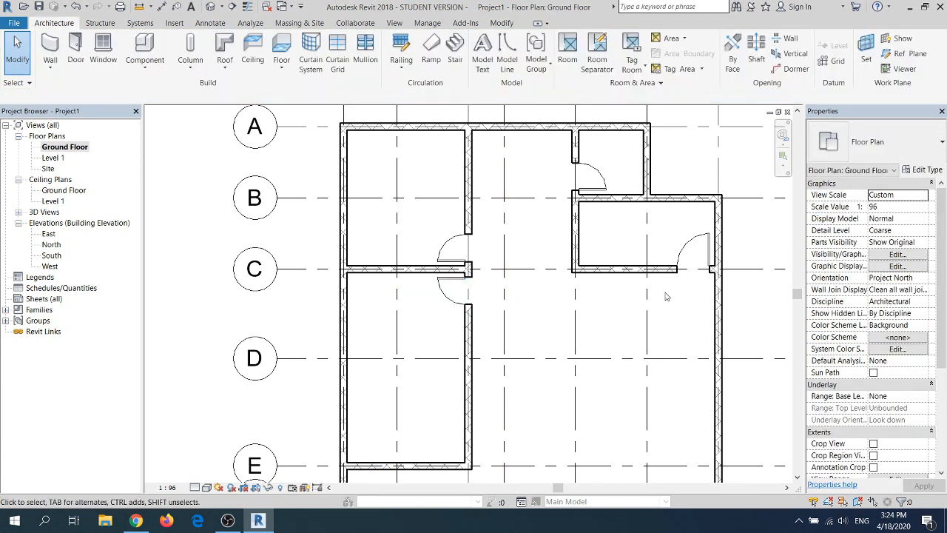
Place three Window-Casement-Double 57" x 72" windows in the grid 1 wall, about 1.7 m from grid A, 2.1 m from C and 1.7 m from E
scroll(585, 344, down, 1)
scroll(568, 350, down, 2)
middle_drag(534, 307, 547, 319)
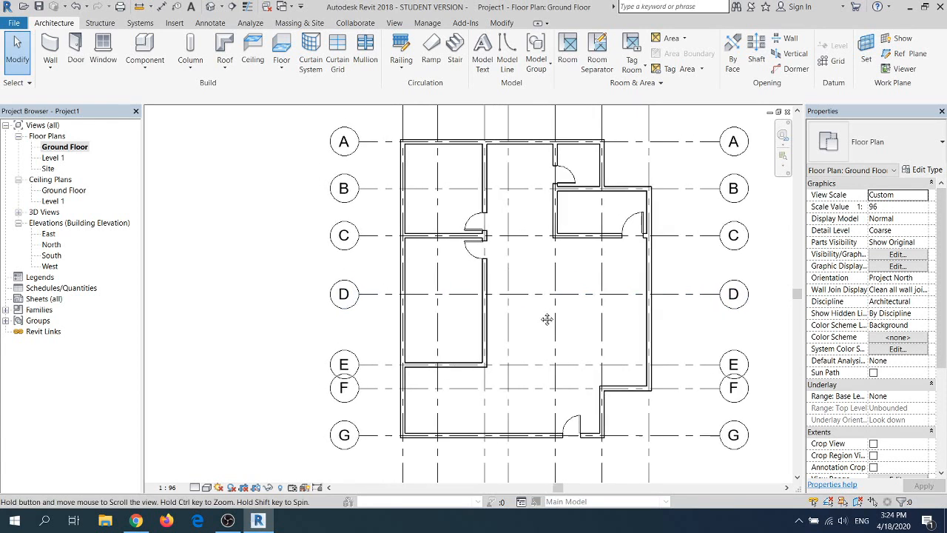
click(104, 55)
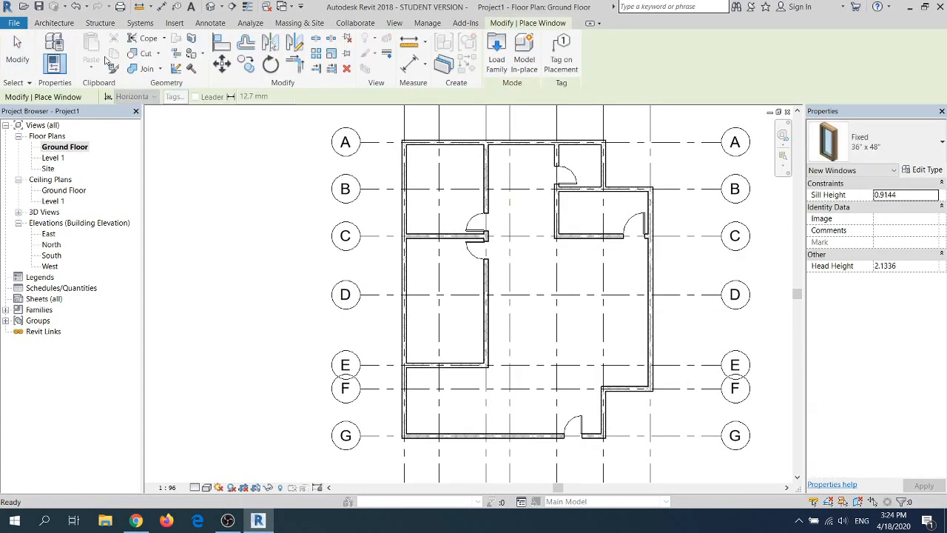
click(910, 154)
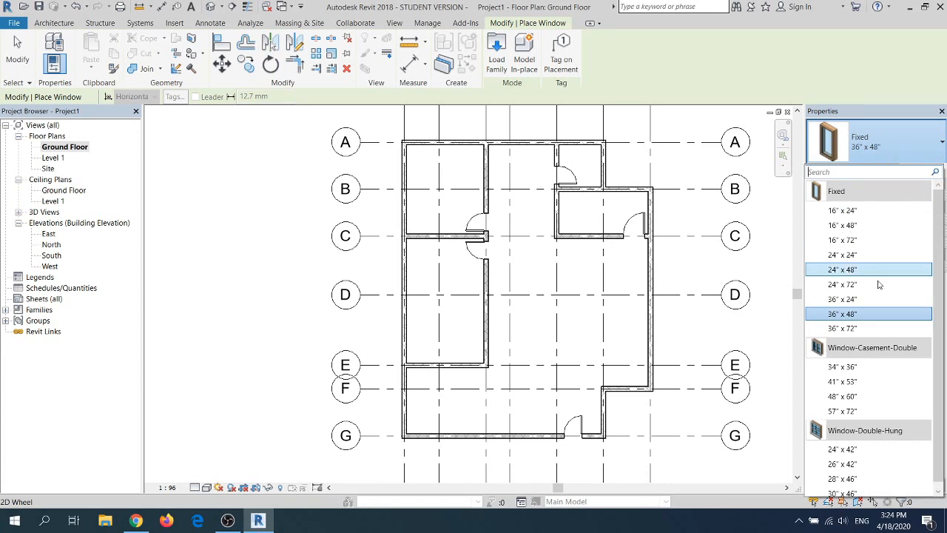
scroll(875, 308, down, 1)
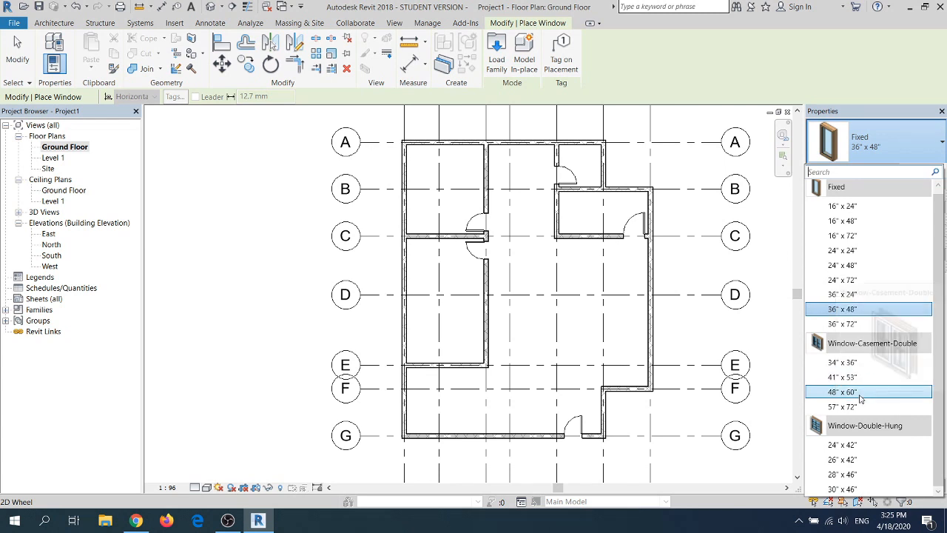
click(851, 406)
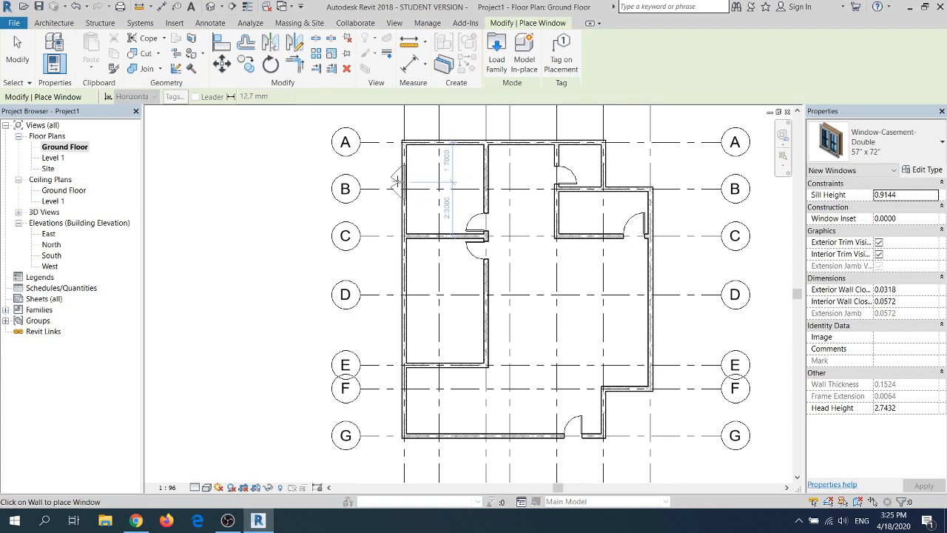
click(403, 182)
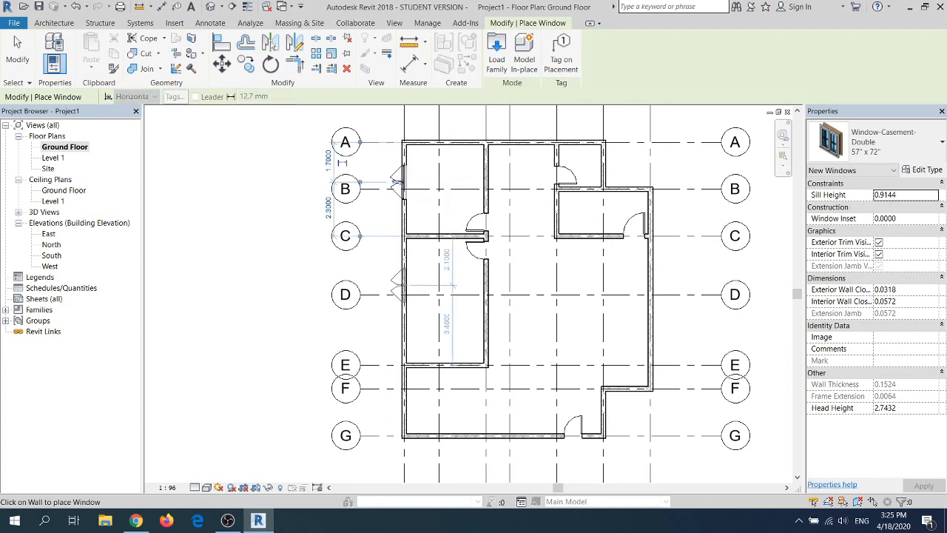
click(399, 285)
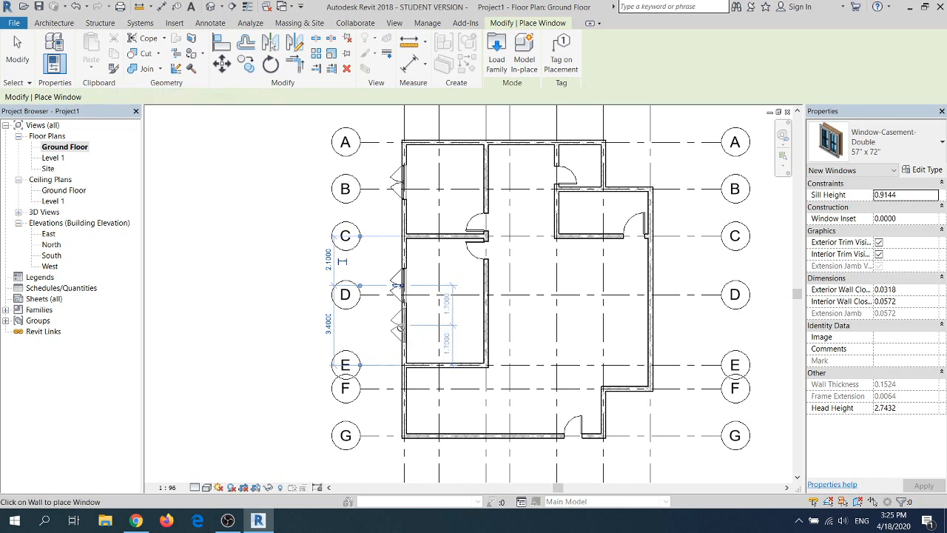
click(400, 326)
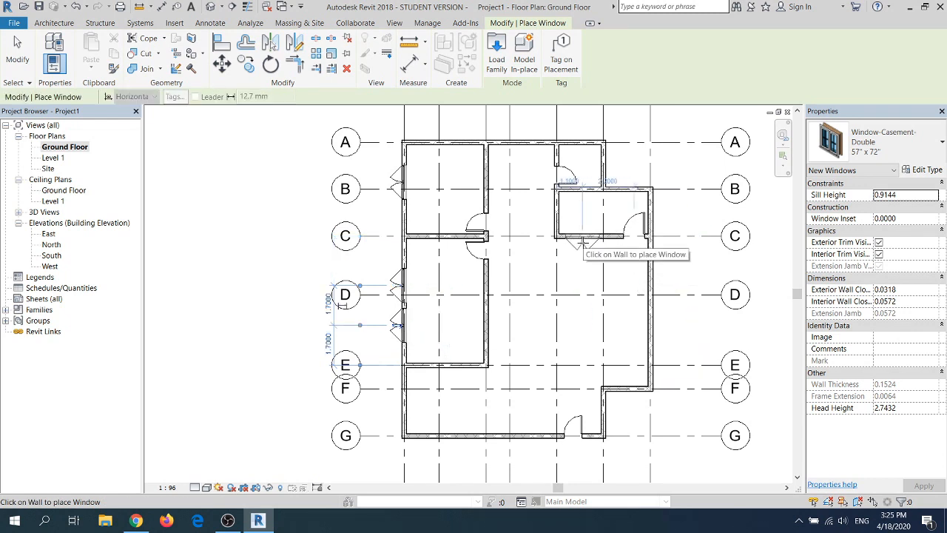
click(921, 151)
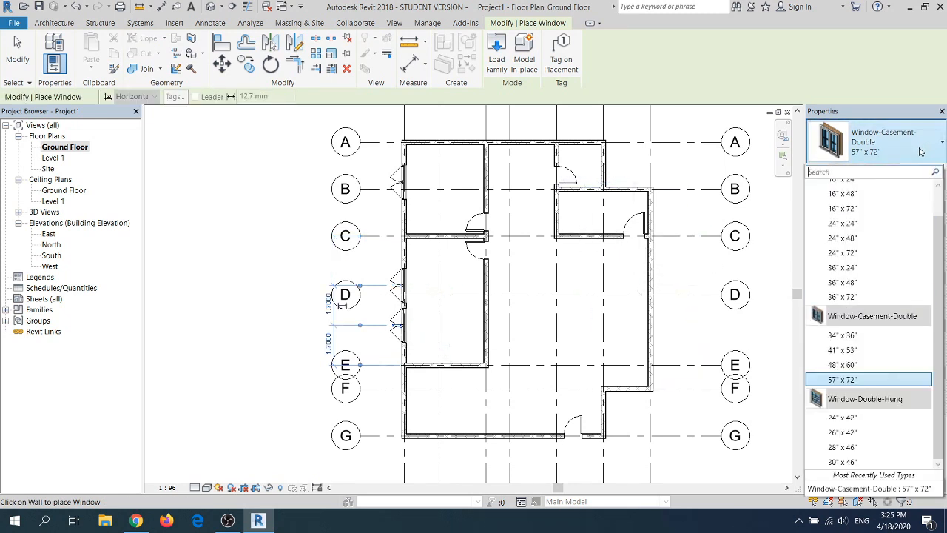
scroll(858, 296, up, 2)
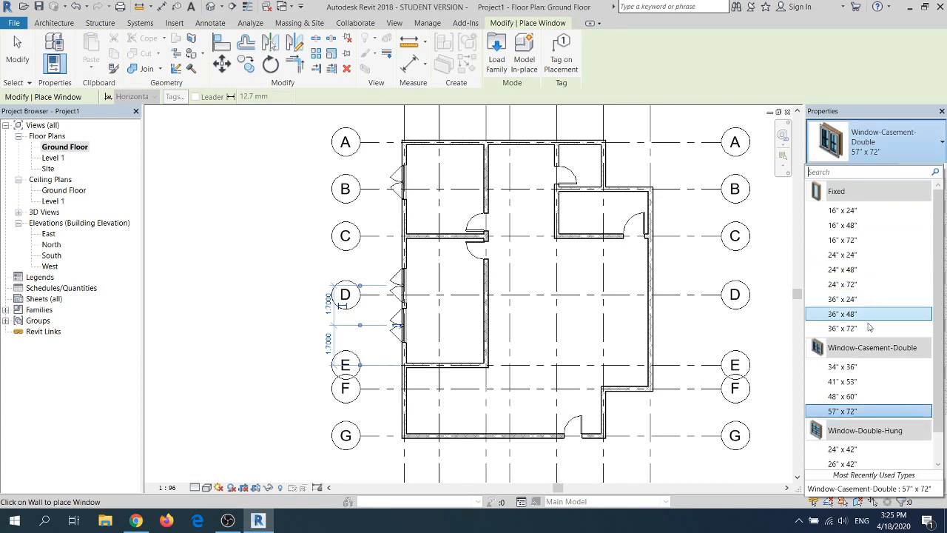
click(863, 365)
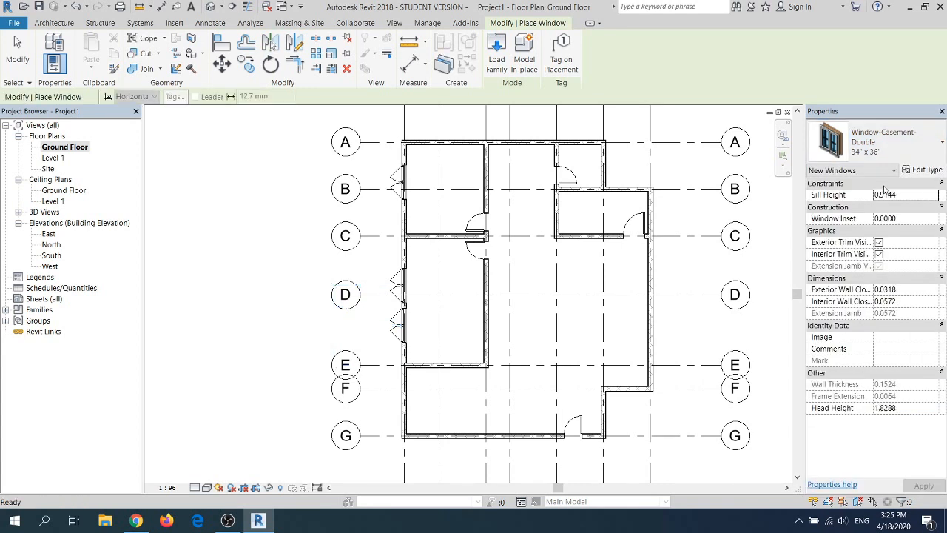
Place Window-Double-Hung 24" x 42" windows in the grid A wall midway between 5 and 6, and in the grid C wall about 1 m from grid 5
click(942, 158)
scroll(877, 385, down, 2)
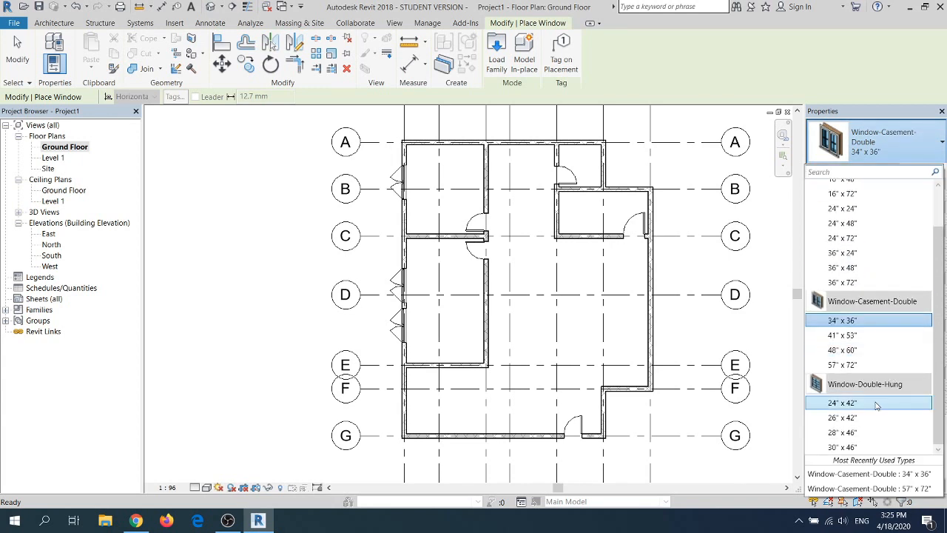
click(877, 404)
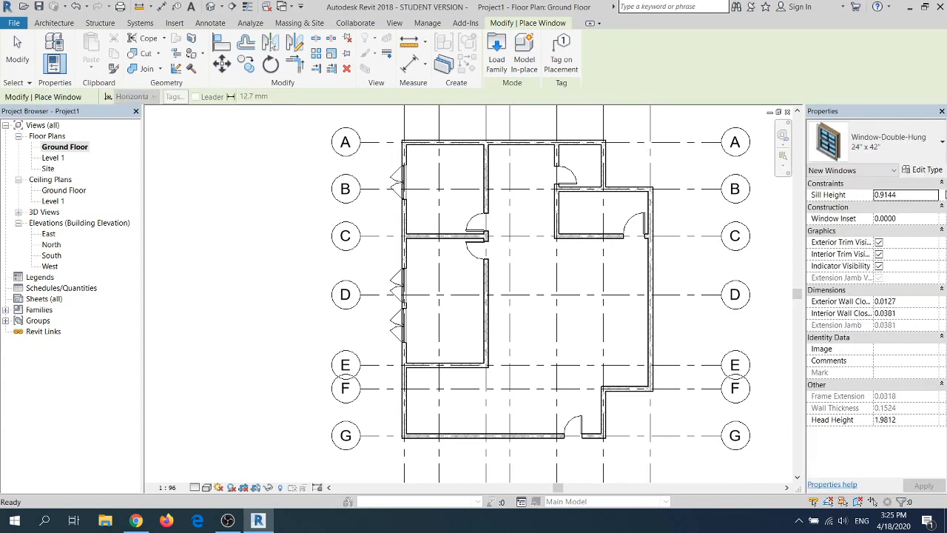
click(942, 141)
scroll(888, 244, up, 3)
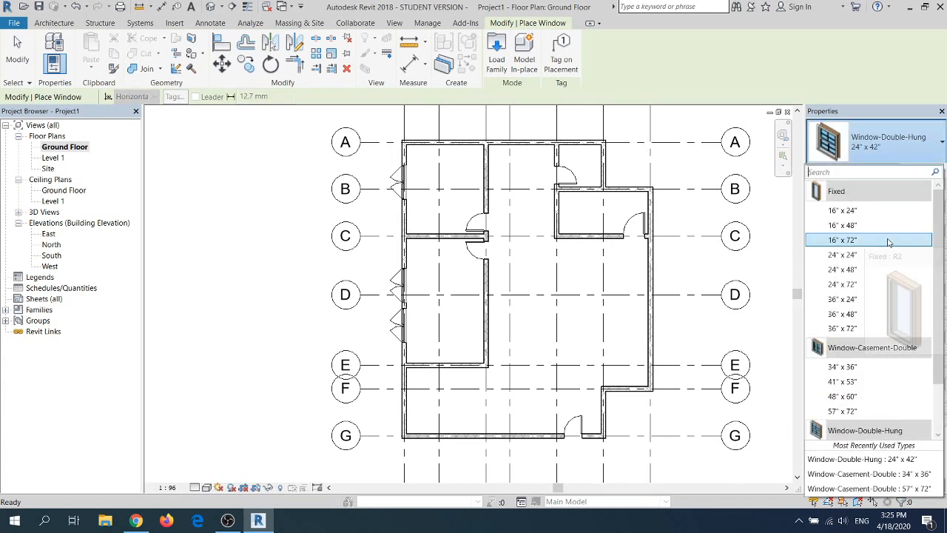
scroll(888, 251, down, 2)
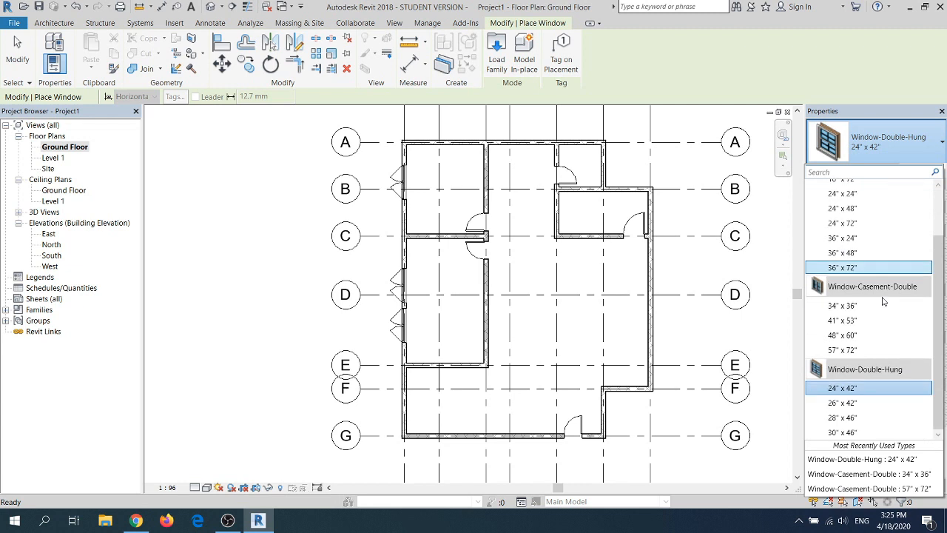
click(862, 390)
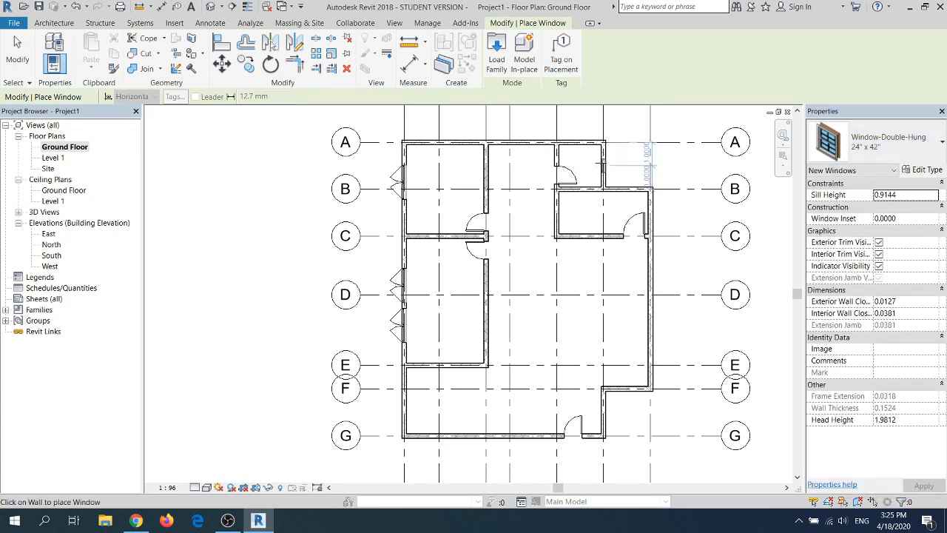
click(580, 142)
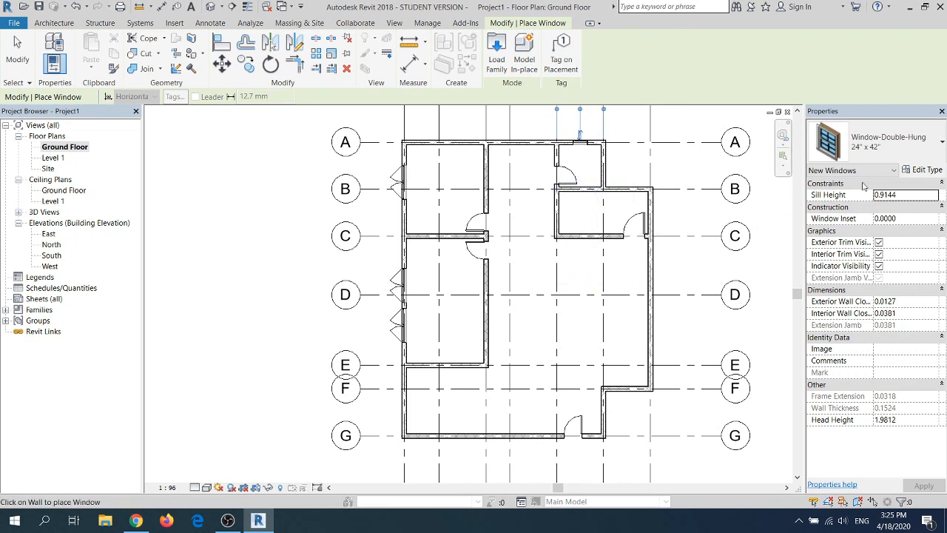
click(579, 235)
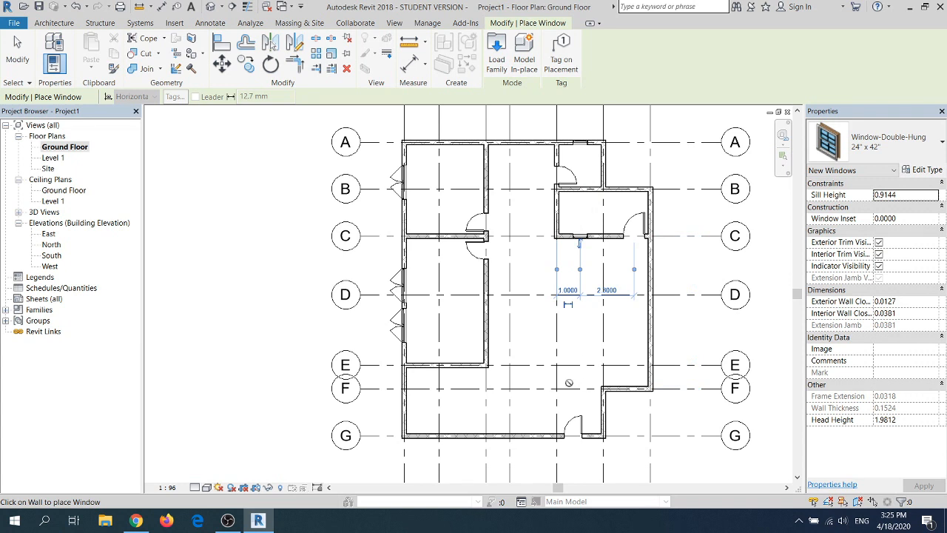
Place Window-Casement-Double 48" x 60" windows: two in the grid G wall between 2 and 3, one in the grid F wall midway between 6 and 7
click(891, 142)
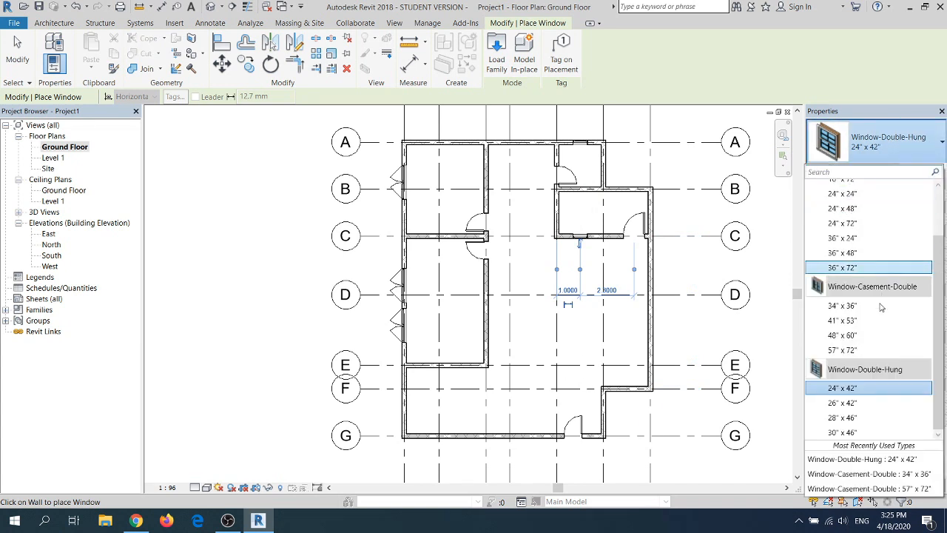
click(863, 336)
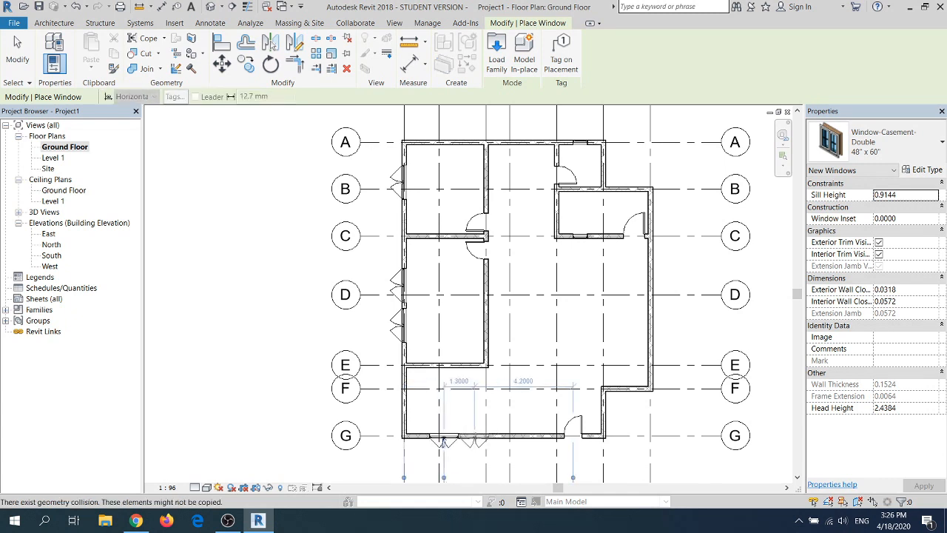
click(477, 437)
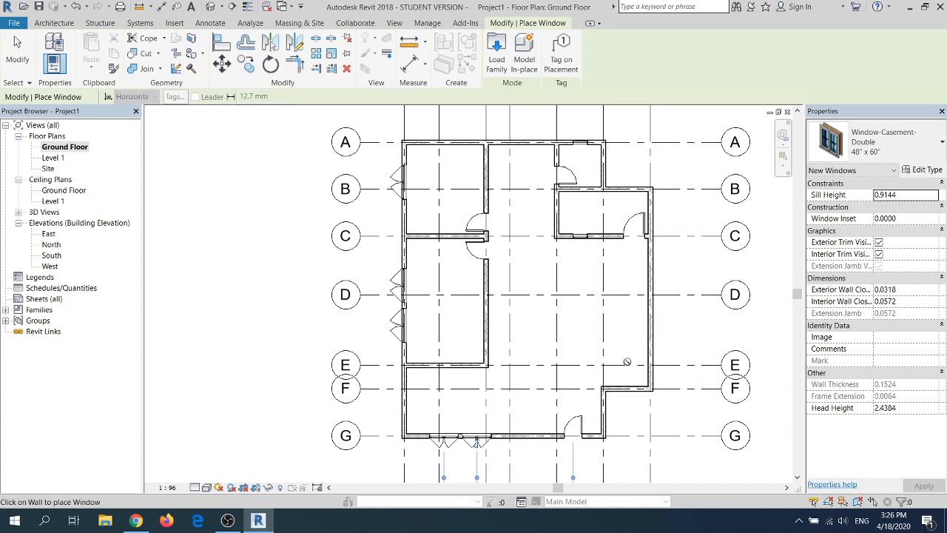
click(627, 388)
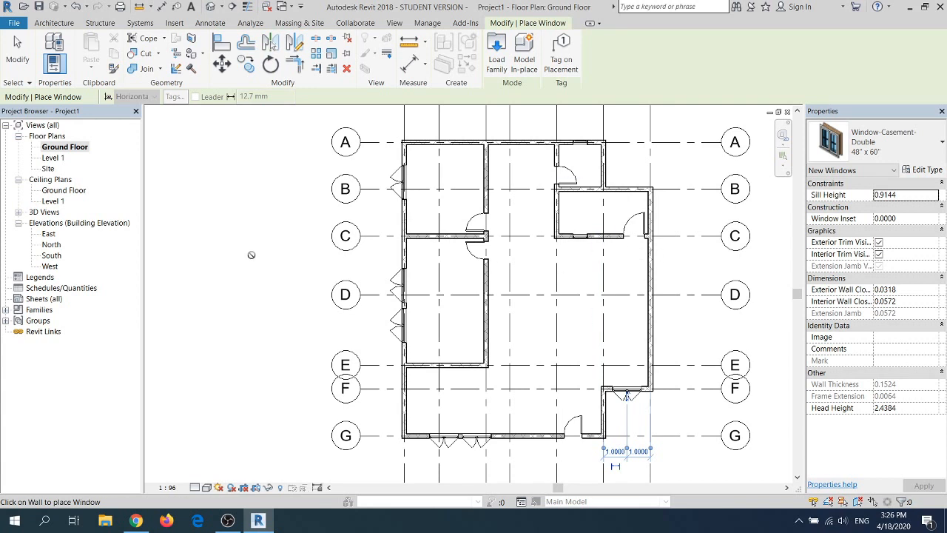
In the East elevation, constrain the top of the grid 3 wall between A and E up to Level 1
click(48, 235)
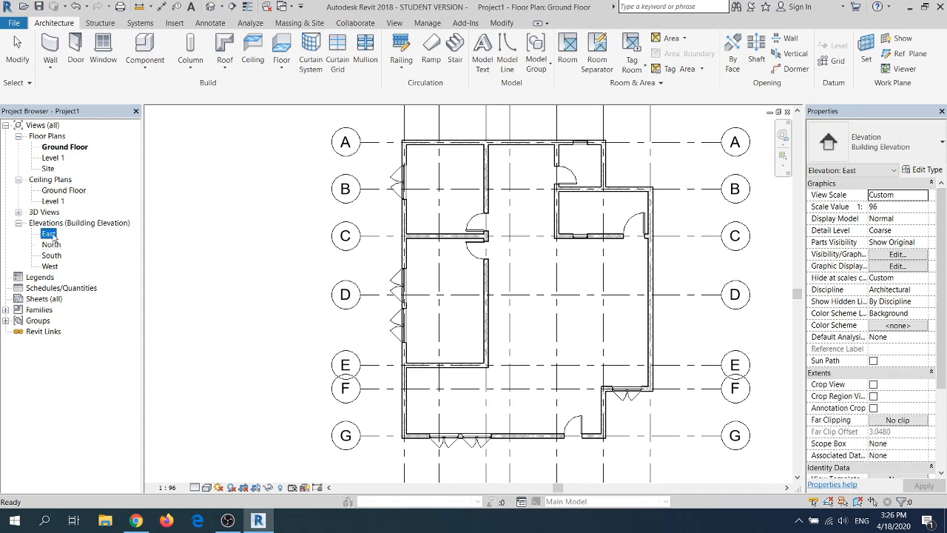
click(78, 226)
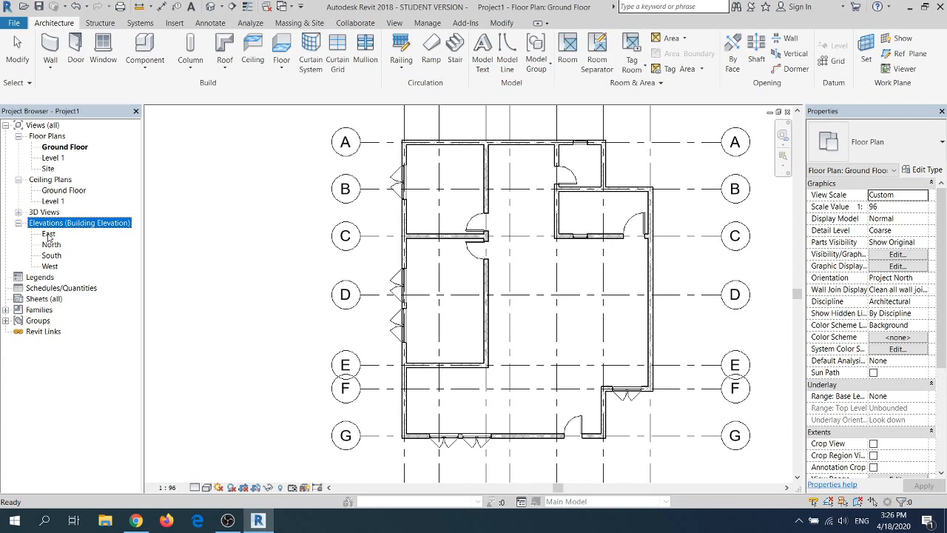
click(48, 235)
double_click(48, 235)
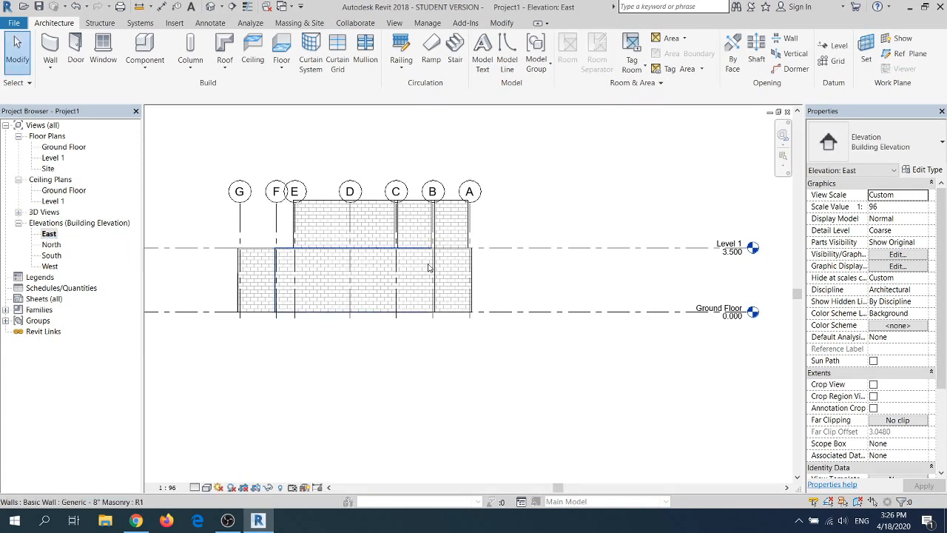
scroll(429, 268, up, 2)
middle_drag(417, 269, 506, 268)
scroll(492, 266, down, 3)
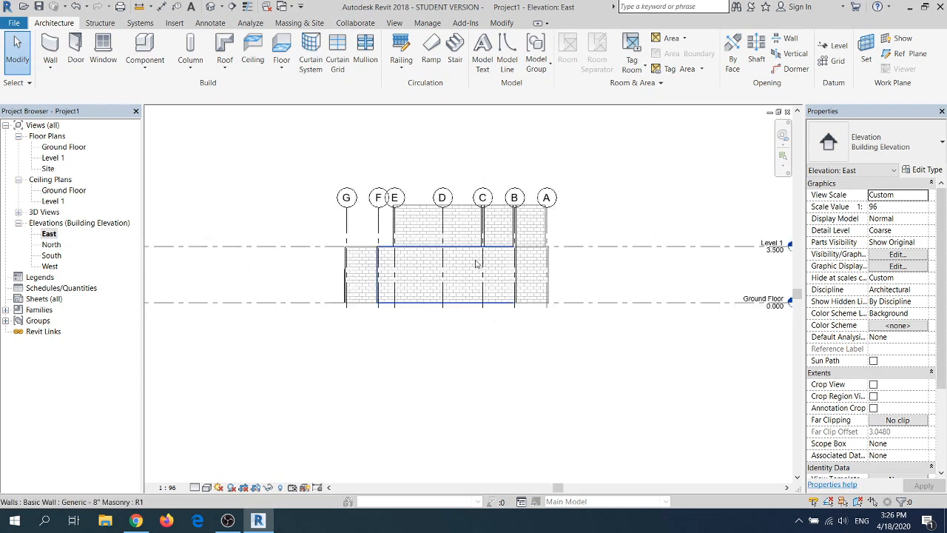
click(461, 268)
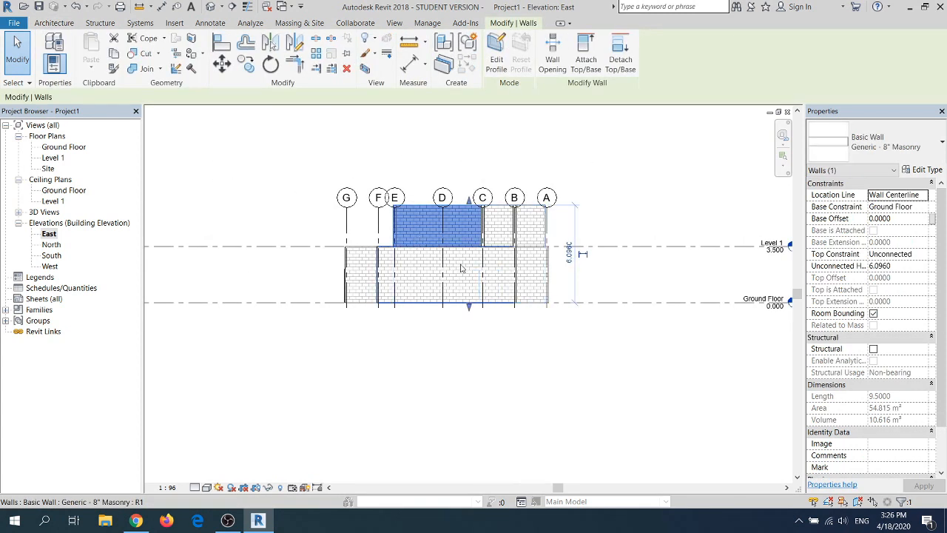
click(925, 259)
click(924, 259)
click(923, 256)
click(892, 285)
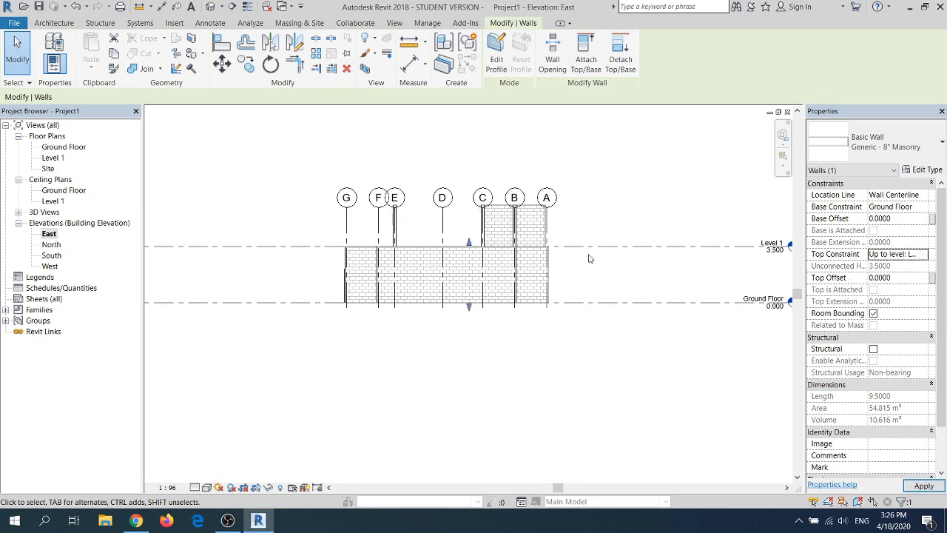
Constrain the top of the grid 5 wall between A and C up to Level 1
click(502, 242)
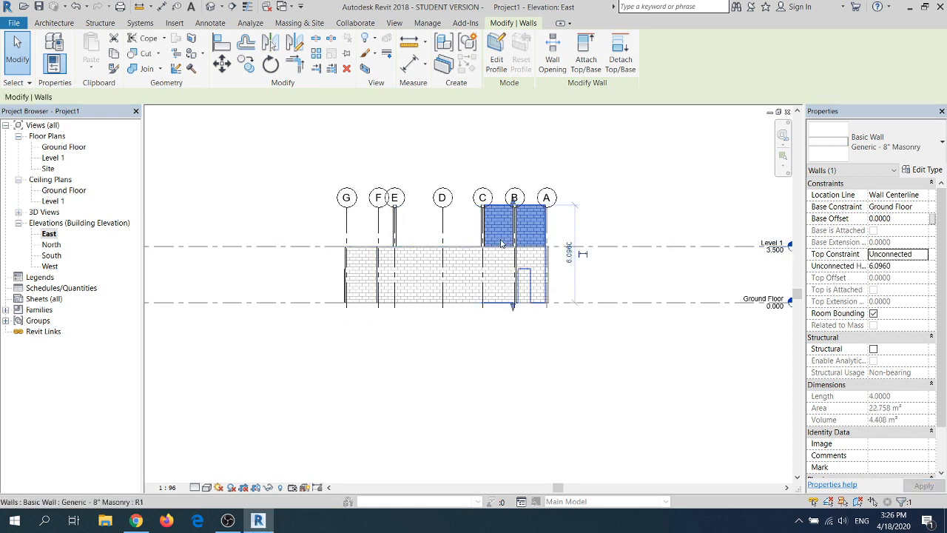
click(923, 256)
click(891, 285)
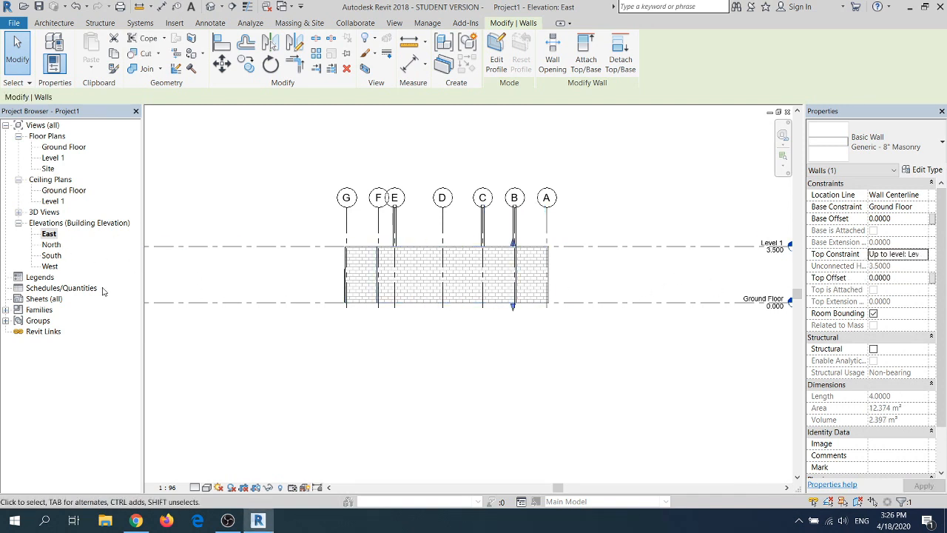
In the 3D view, constrain the tops of the grid C wall between 5 and 7 and the grid B wall between 5 and 6 to Level 1
double_click(51, 246)
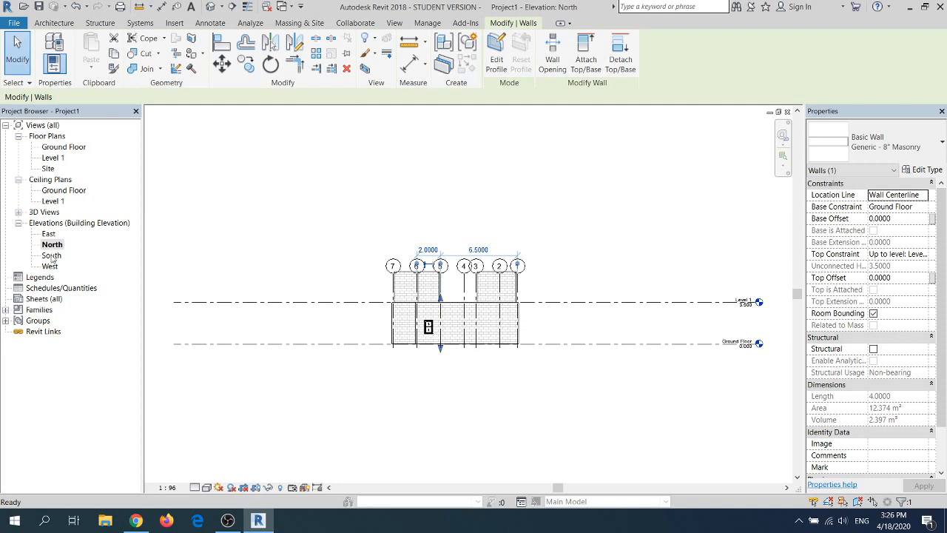
click(430, 285)
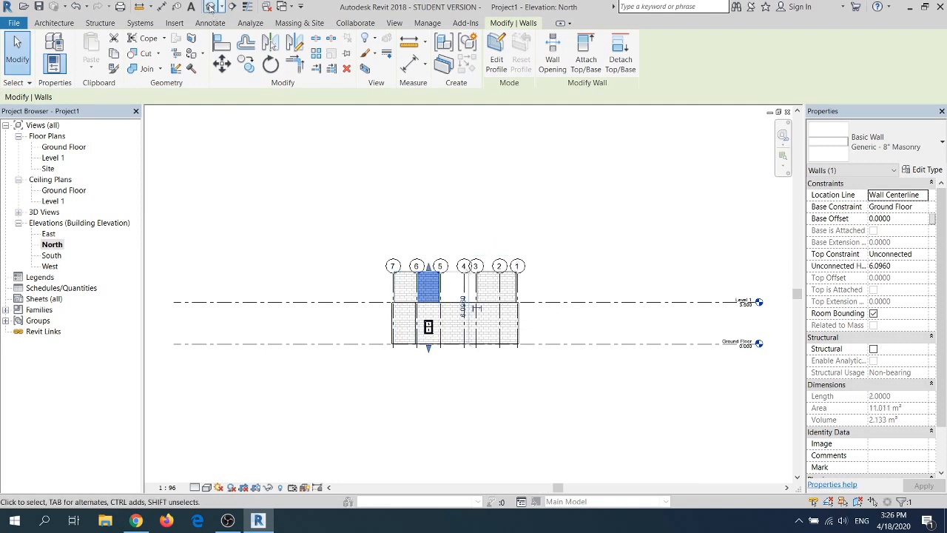
click(210, 7)
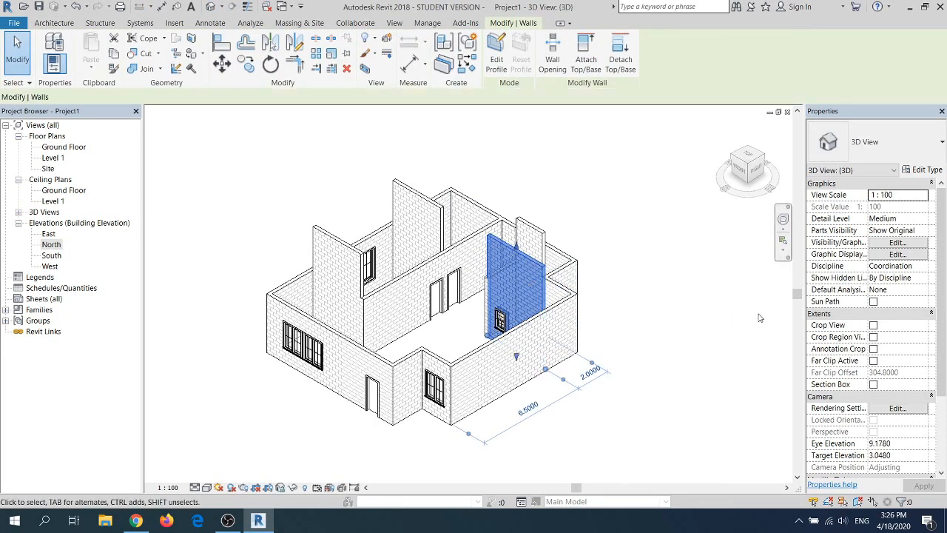
click(921, 256)
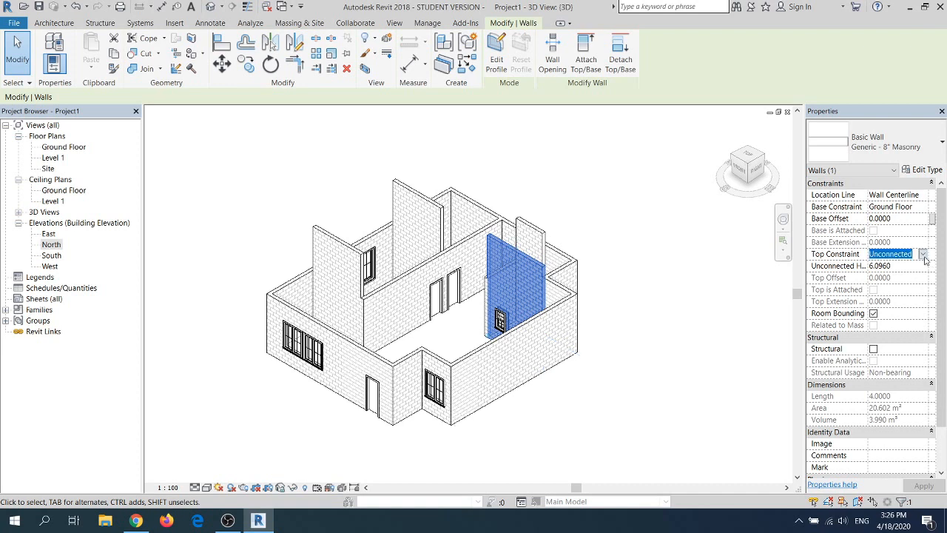
click(923, 255)
click(892, 286)
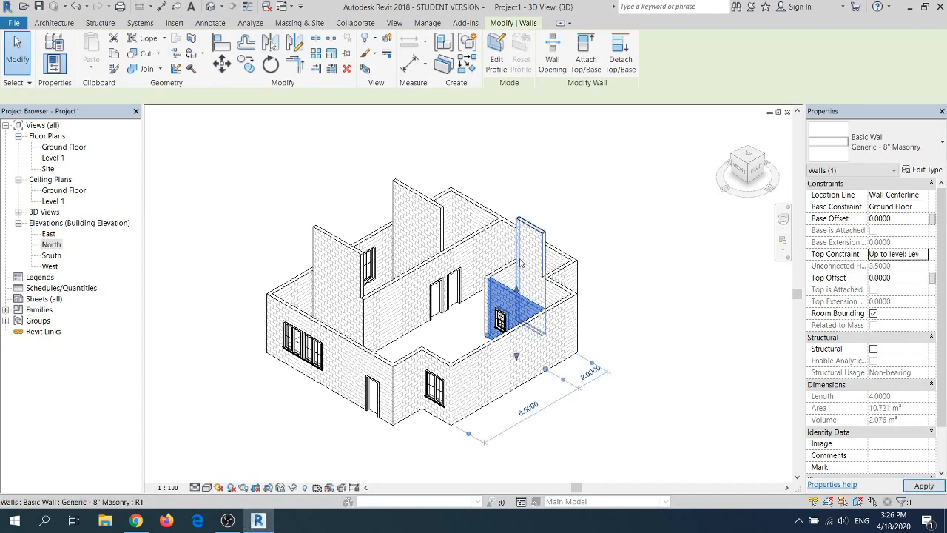
click(541, 244)
click(908, 255)
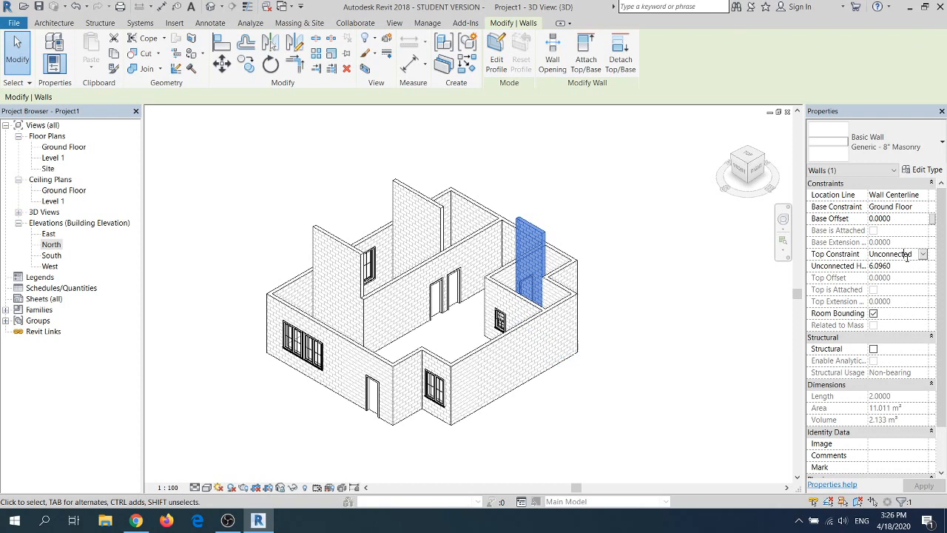
click(923, 254)
click(890, 289)
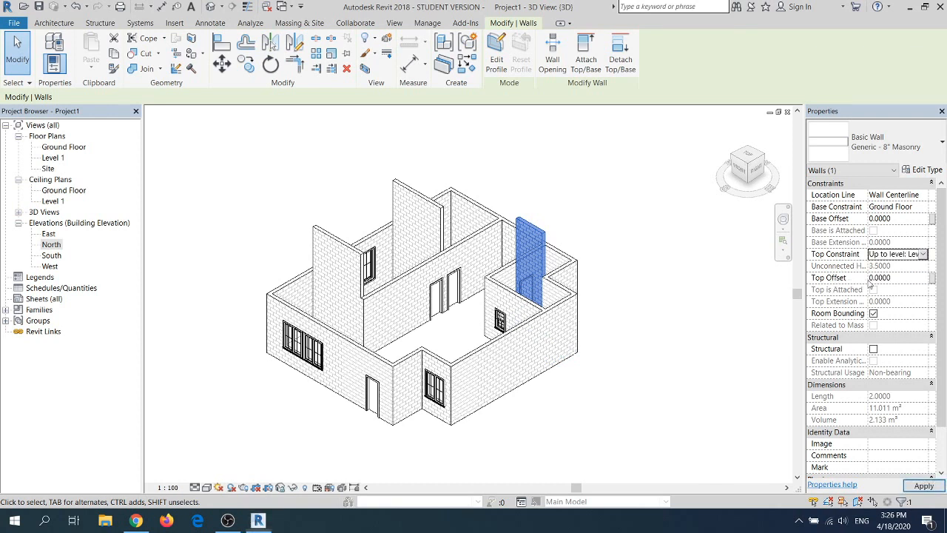
Constrain the tops of the grid C and grid E partition walls between grids 1 and 3 up to Level 1
click(418, 222)
click(900, 259)
click(923, 254)
click(893, 288)
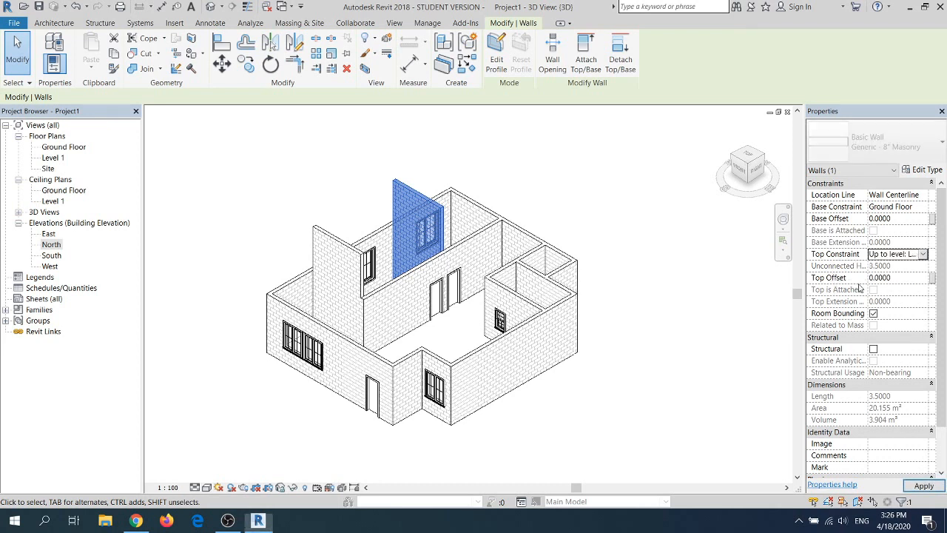
click(336, 259)
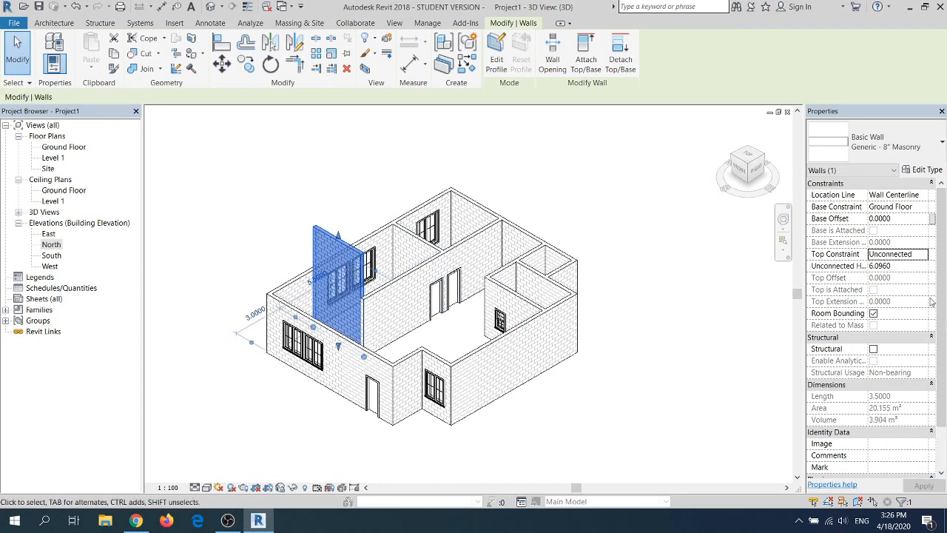
click(925, 256)
click(892, 286)
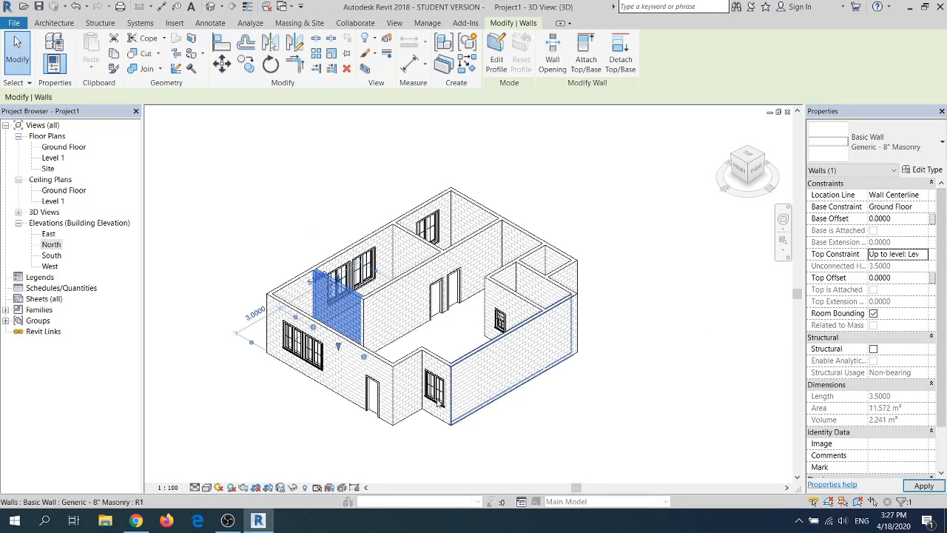
click(282, 428)
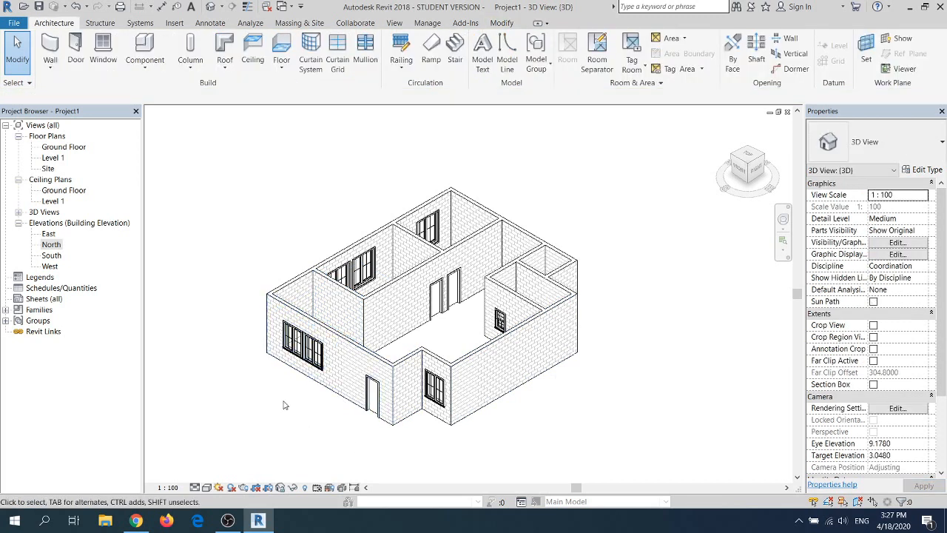
In the front 3D view, set the head height of the grid G wall window nearest grid 2 to 3 m
middle_drag(289, 423, 372, 393)
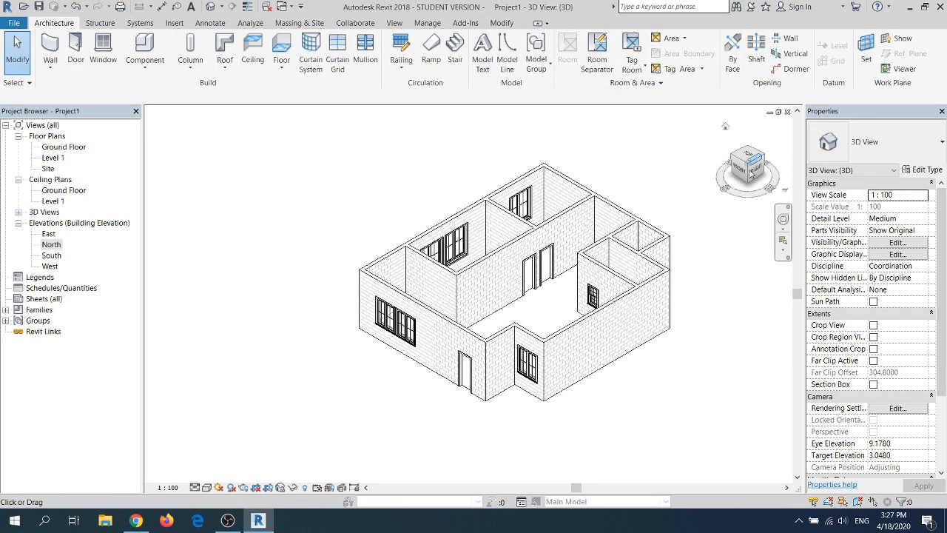
middle_drag(603, 253, 520, 263)
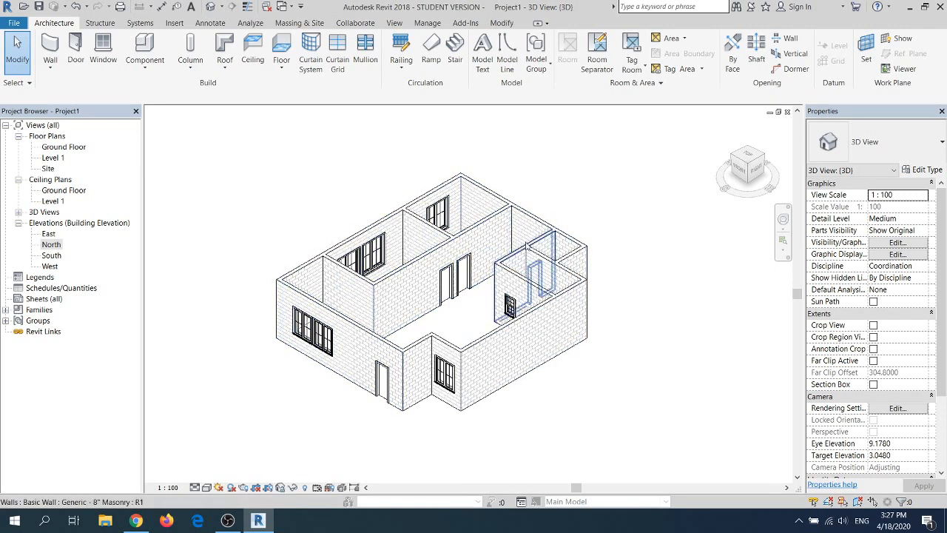
click(738, 175)
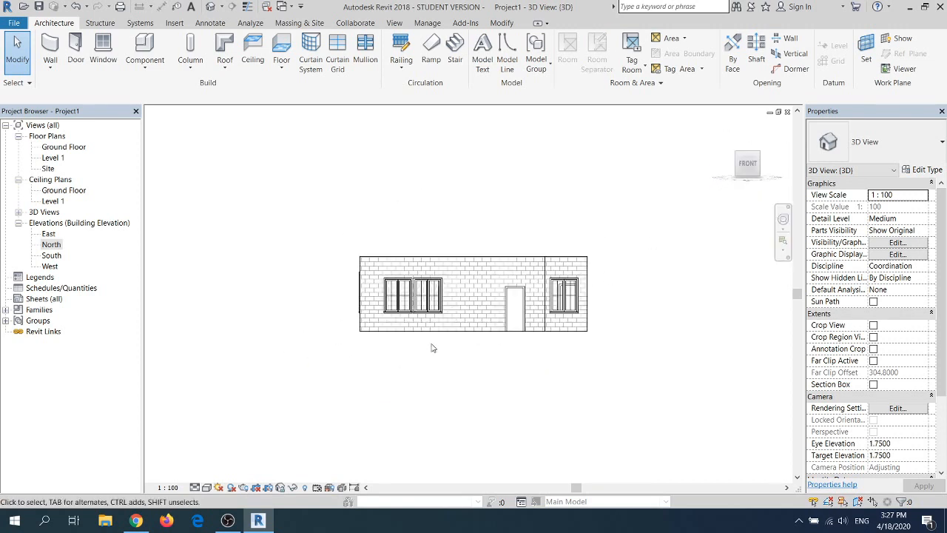
click(407, 305)
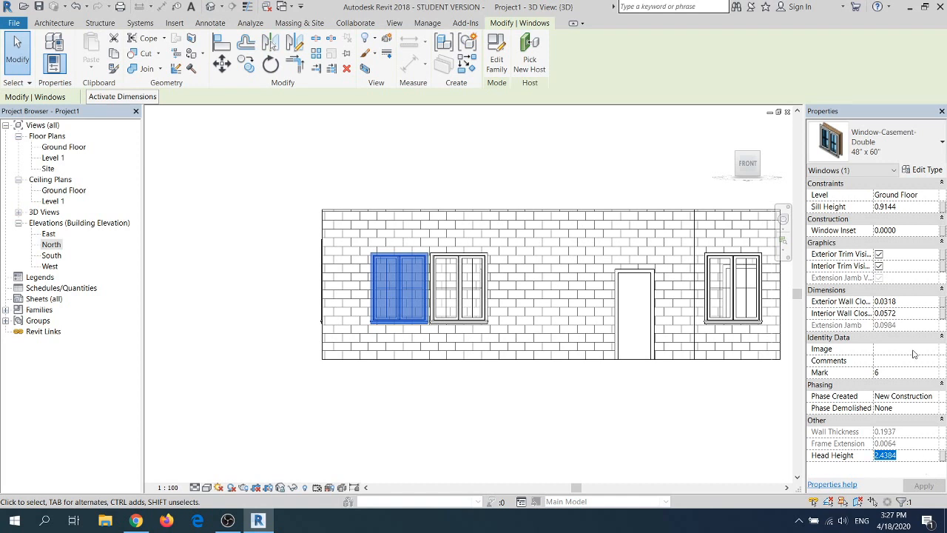
click(942, 314)
click(560, 136)
text(3)
key(Return)
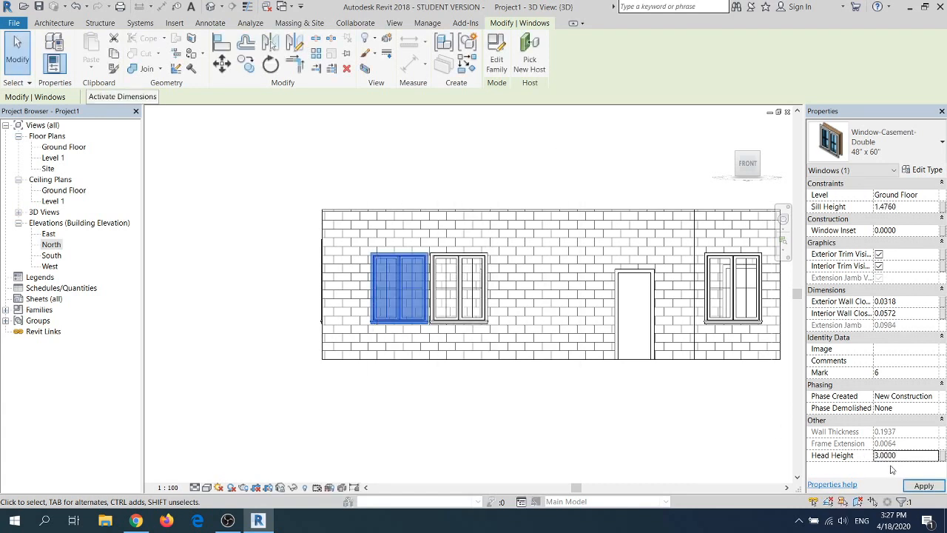
click(922, 486)
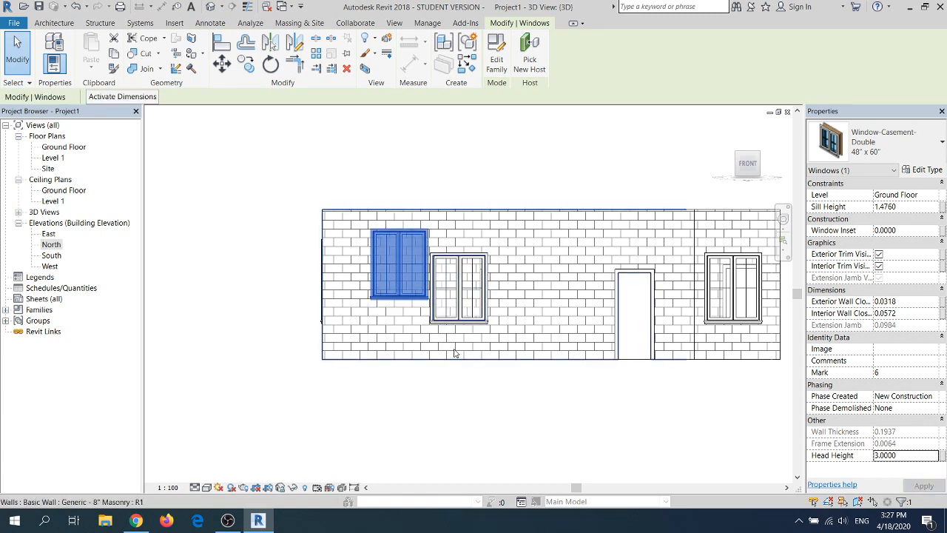
Set the head height of the other grid G casement window and the grid F casement window to 3 m
click(447, 279)
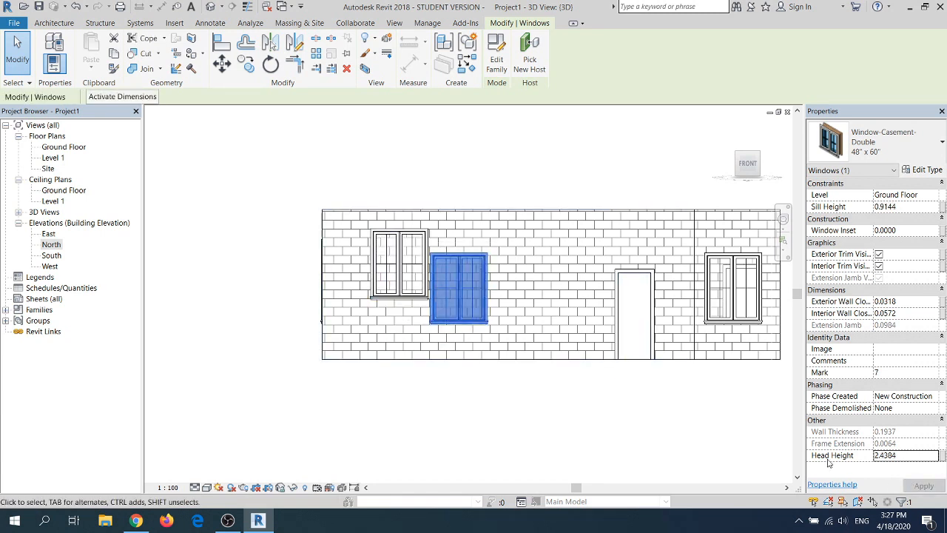
text(3)
click(916, 485)
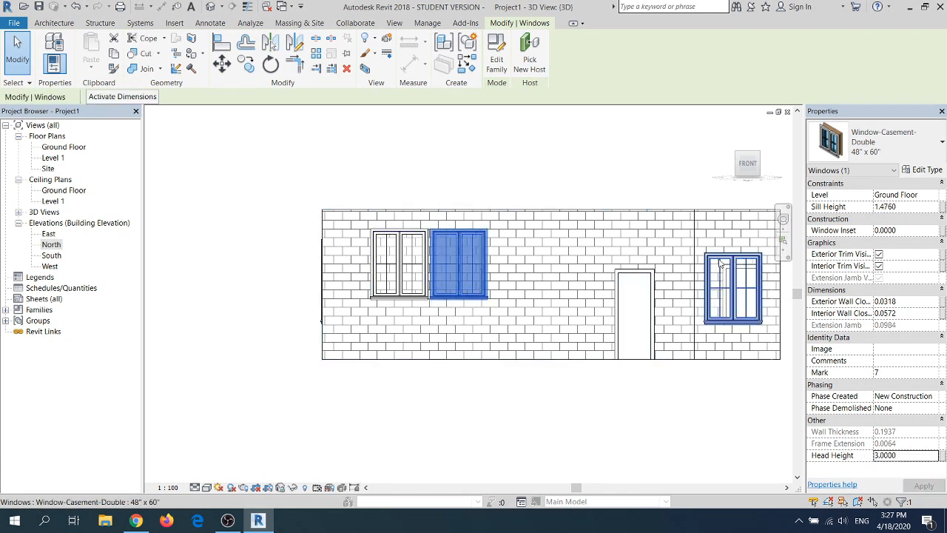
click(707, 285)
click(910, 456)
text(3)
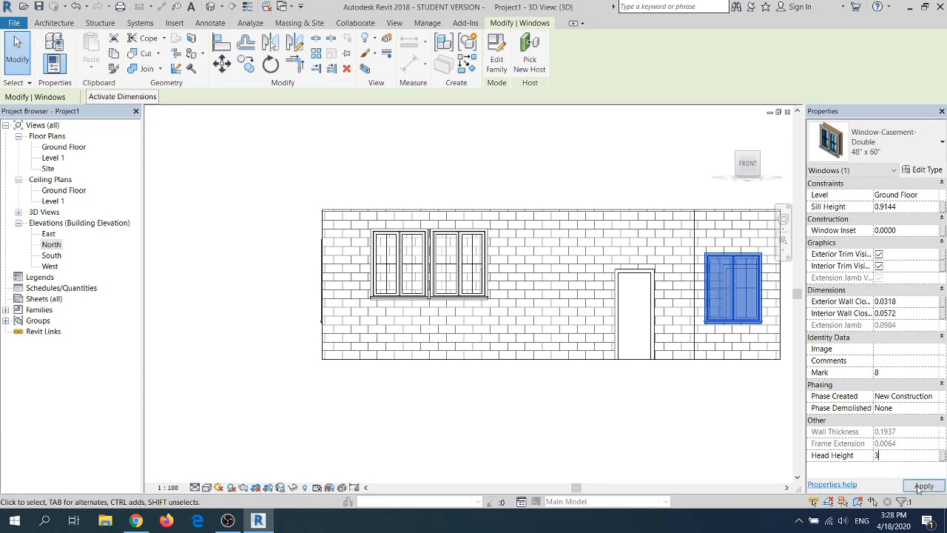
click(919, 487)
click(753, 424)
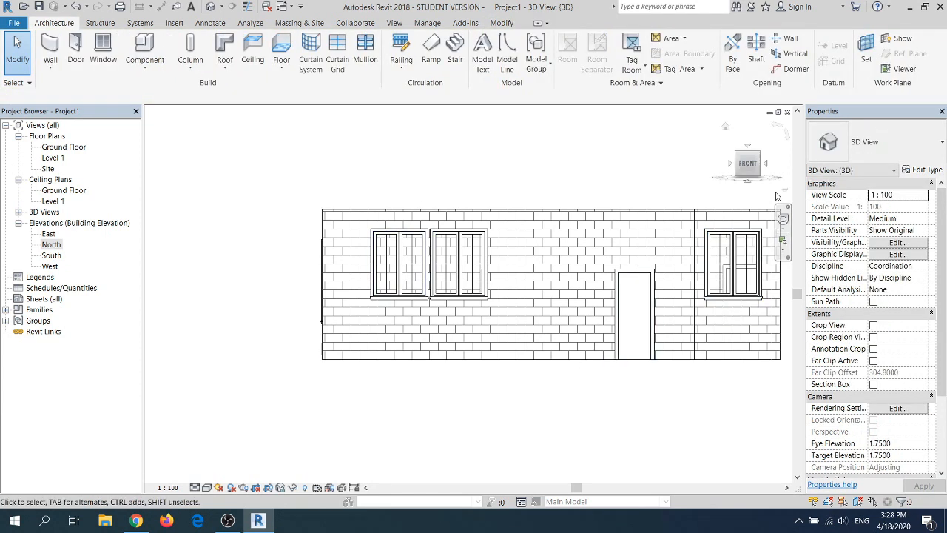
In the left 3D view, set the head height of all three 57" x 72" casement windows in the grid 1 wall to 3 m
click(731, 164)
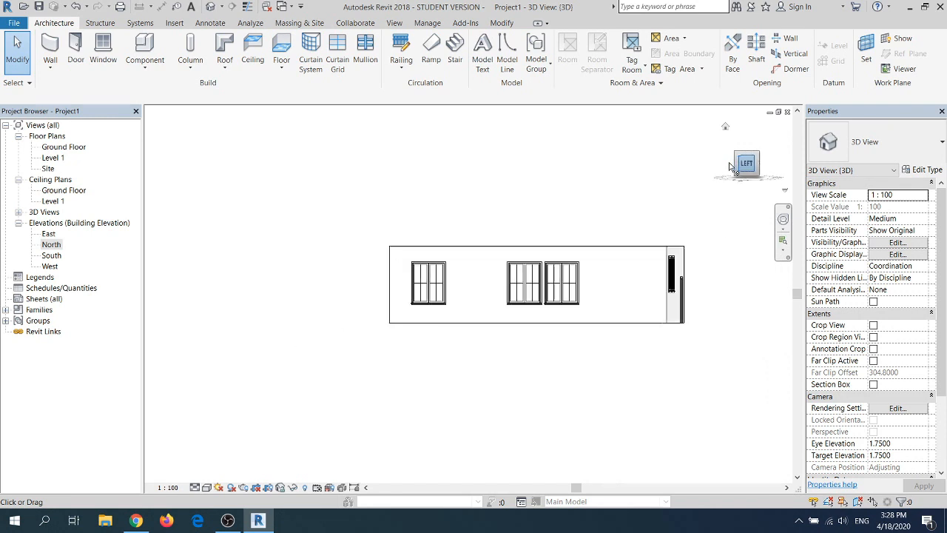
scroll(450, 302, up, 2)
click(367, 294)
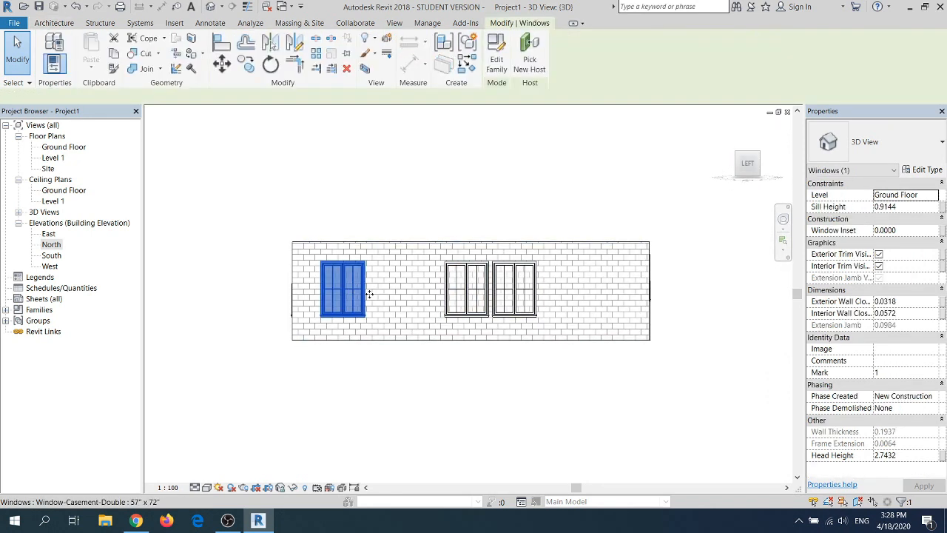
ctrl+click(477, 303)
ctrl+click(514, 299)
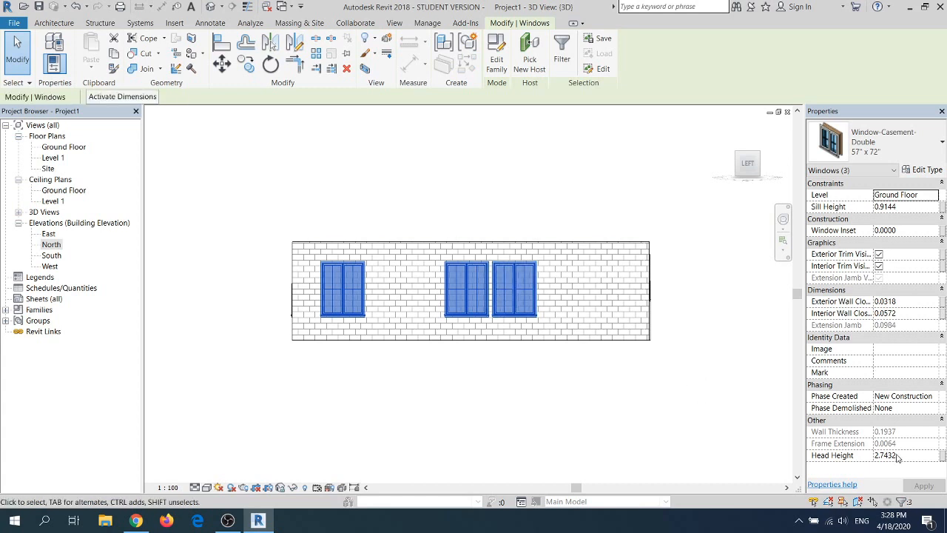
text(3)
click(923, 486)
click(656, 407)
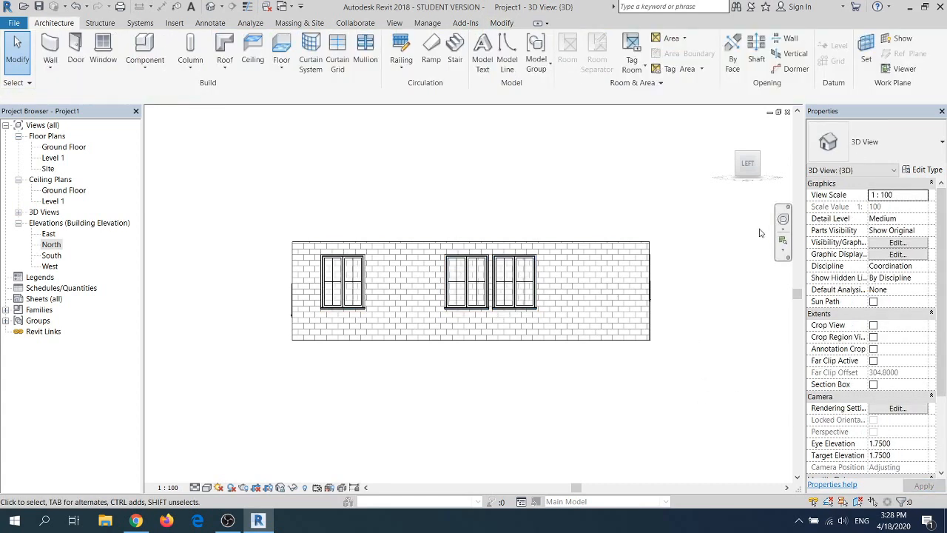
In the back 3D view, set the head height of the 24" x 42" double-hung window in the rear wall to 3 m
click(769, 170)
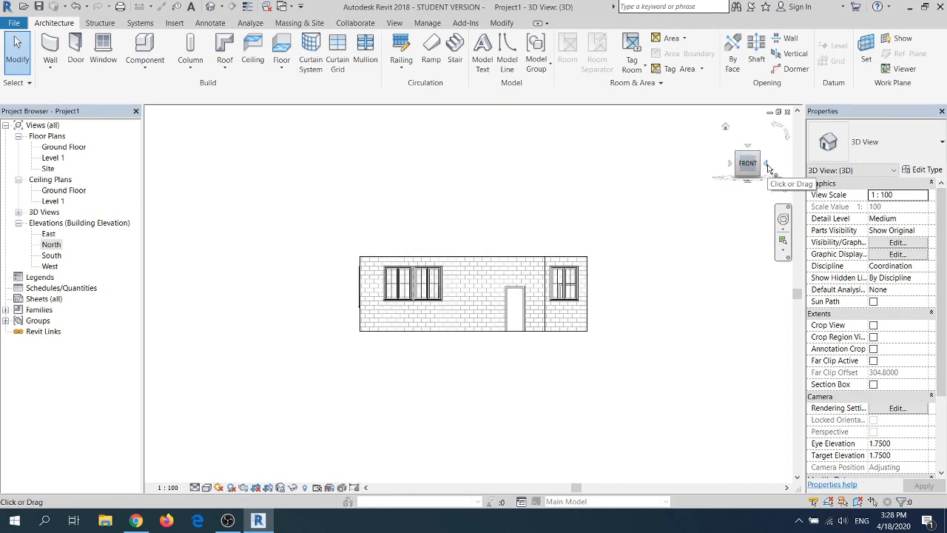
click(769, 170)
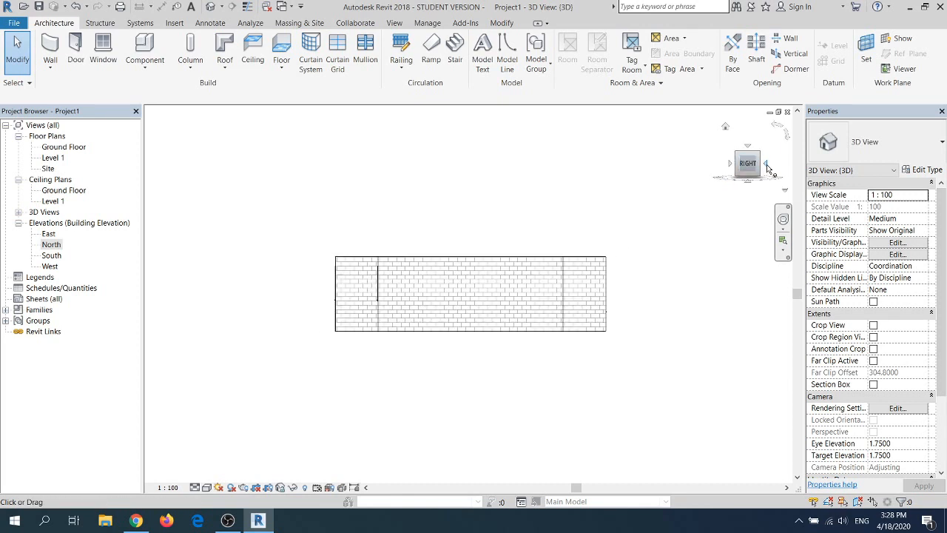
click(770, 170)
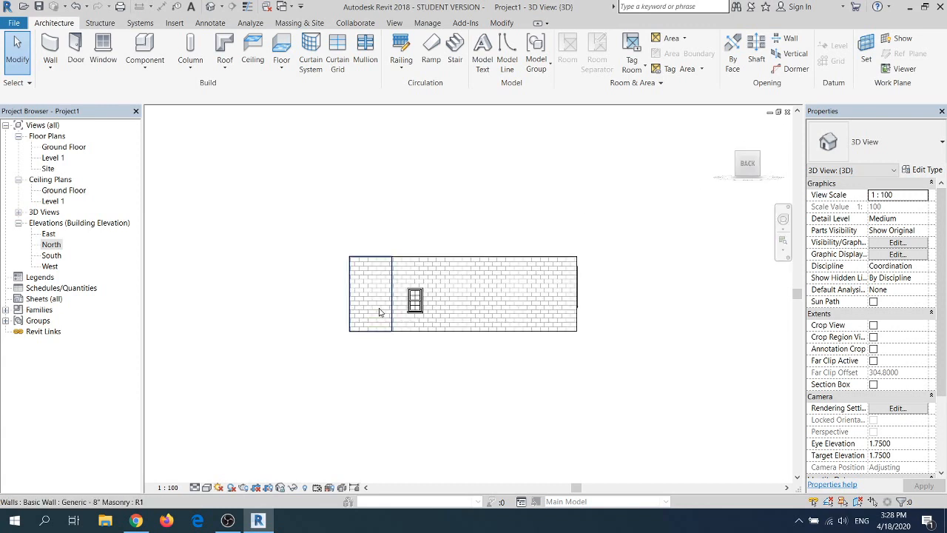
click(413, 305)
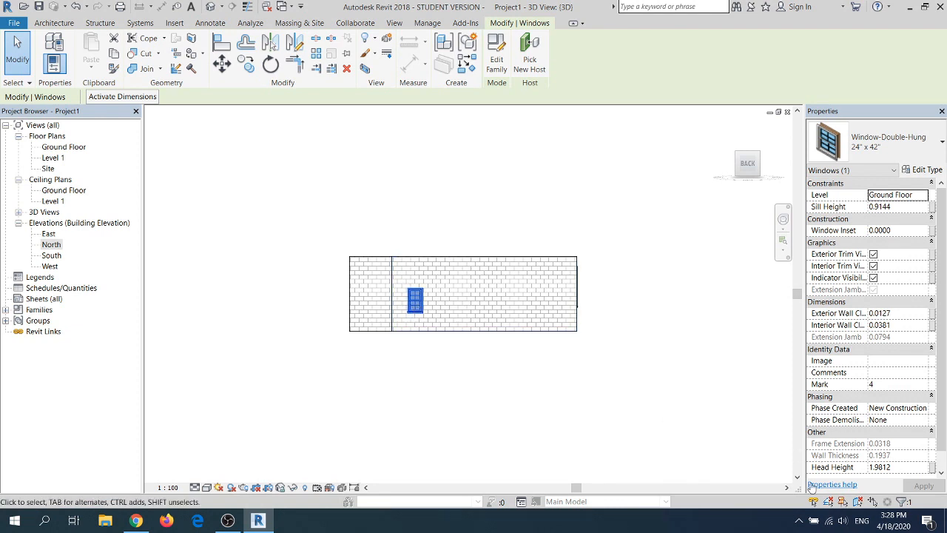
click(918, 467)
text(3/)
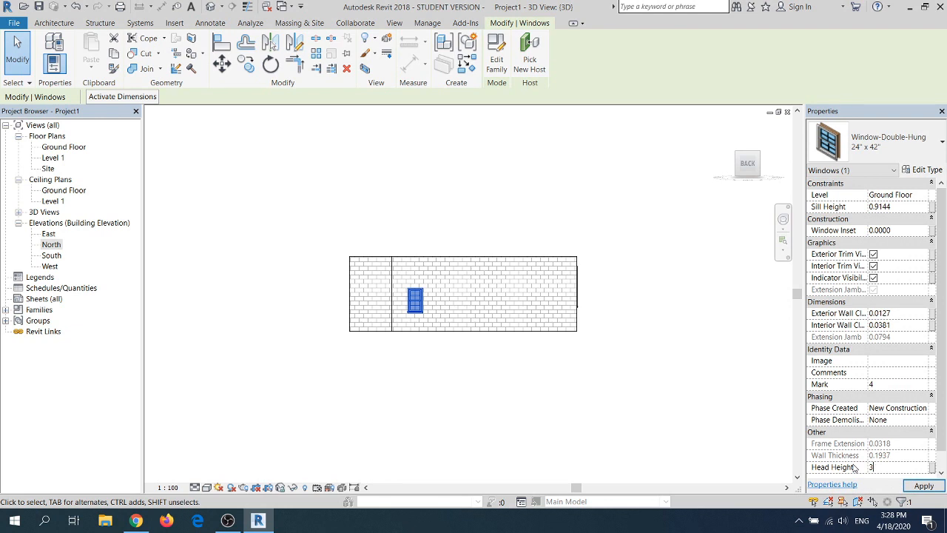
click(588, 370)
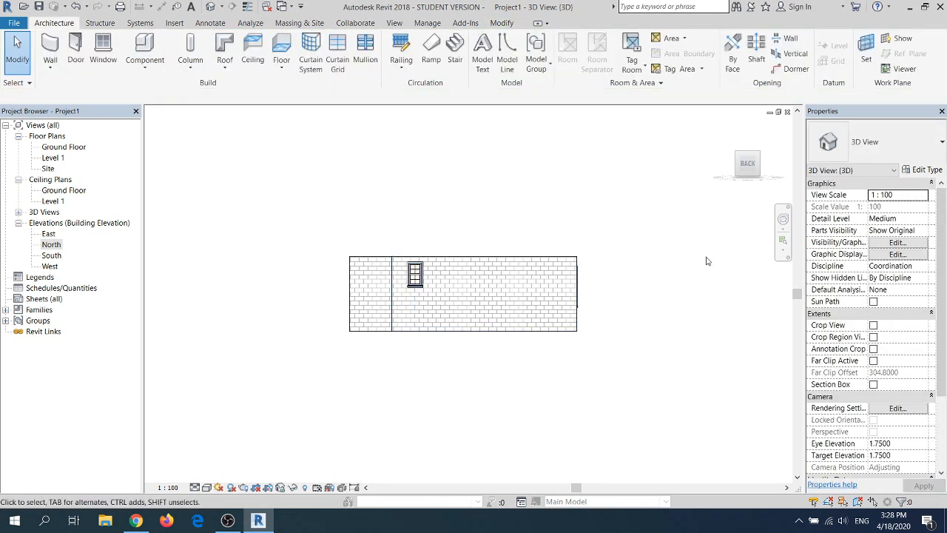
In the home 3D view, set the head height of the 24" x 42" double-hung window in the interior partition wall to 3 m
click(770, 166)
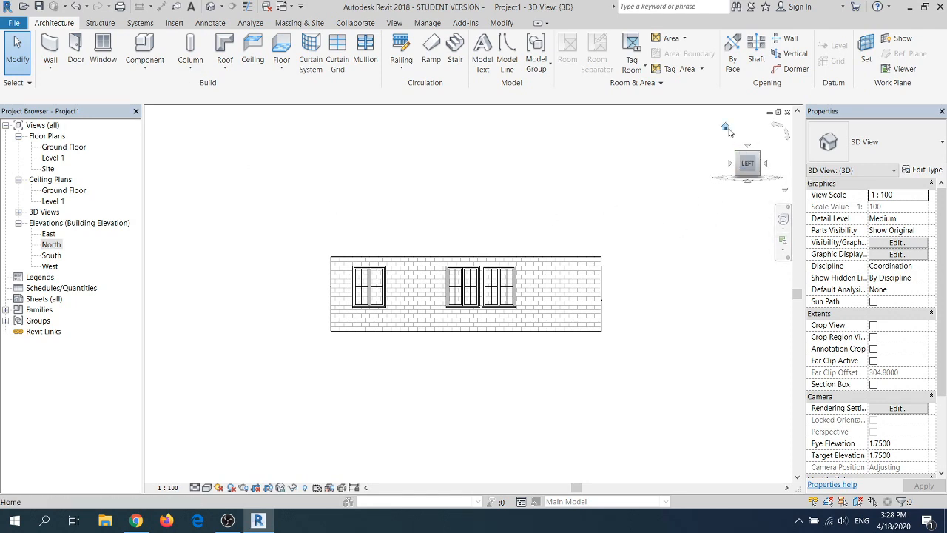
click(726, 127)
scroll(517, 300, up, 1)
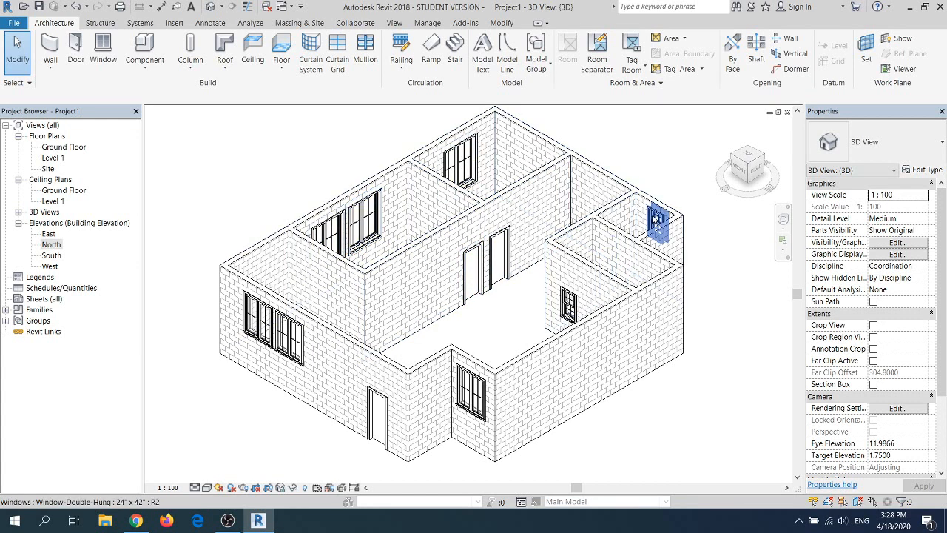
click(570, 309)
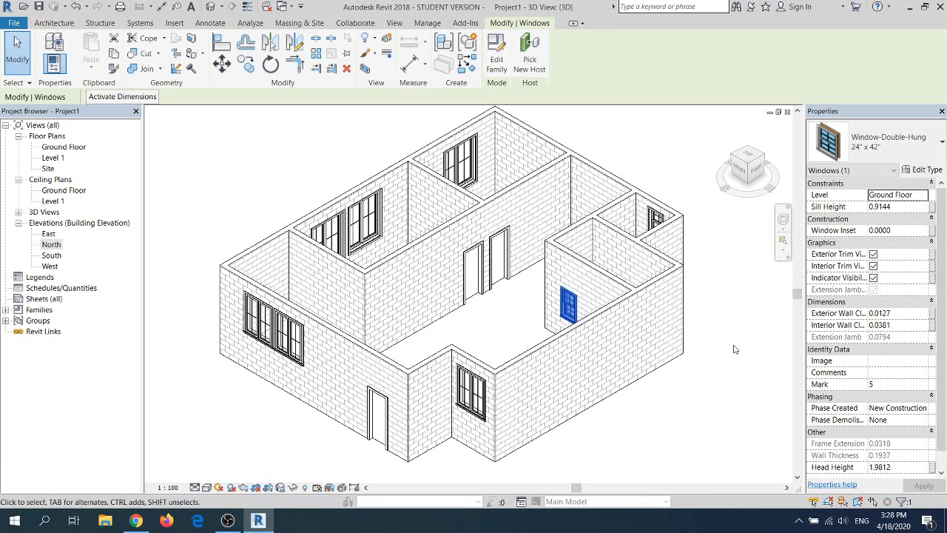
scroll(908, 436, down, 1)
click(896, 455)
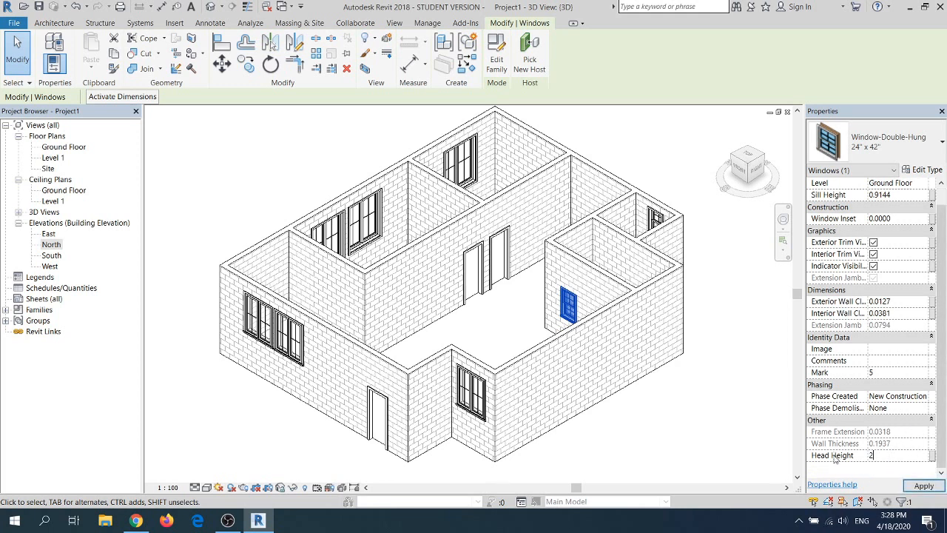
key(Return)
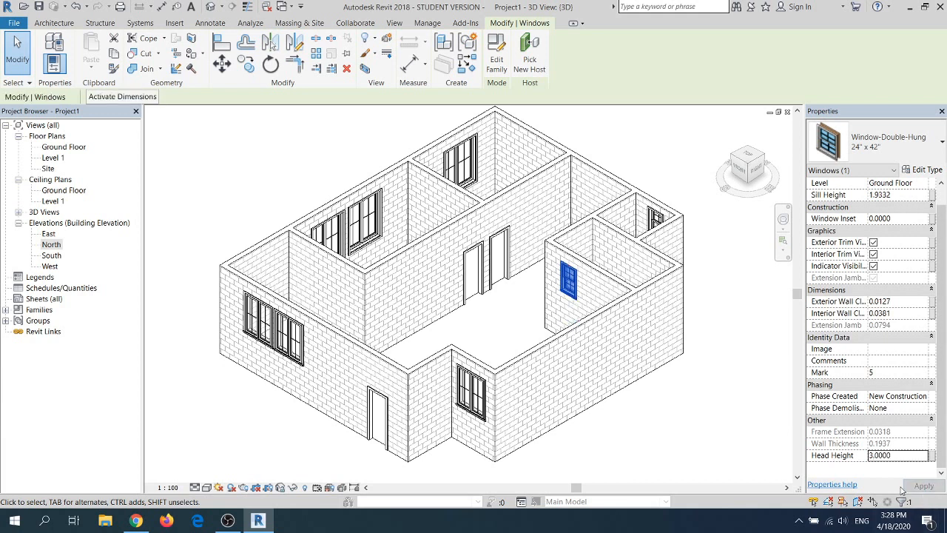
click(705, 460)
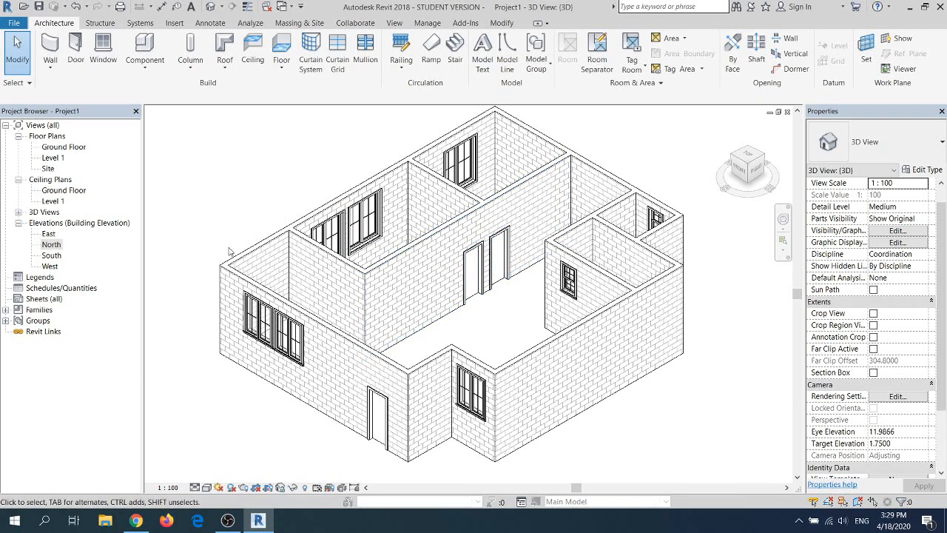
click(151, 69)
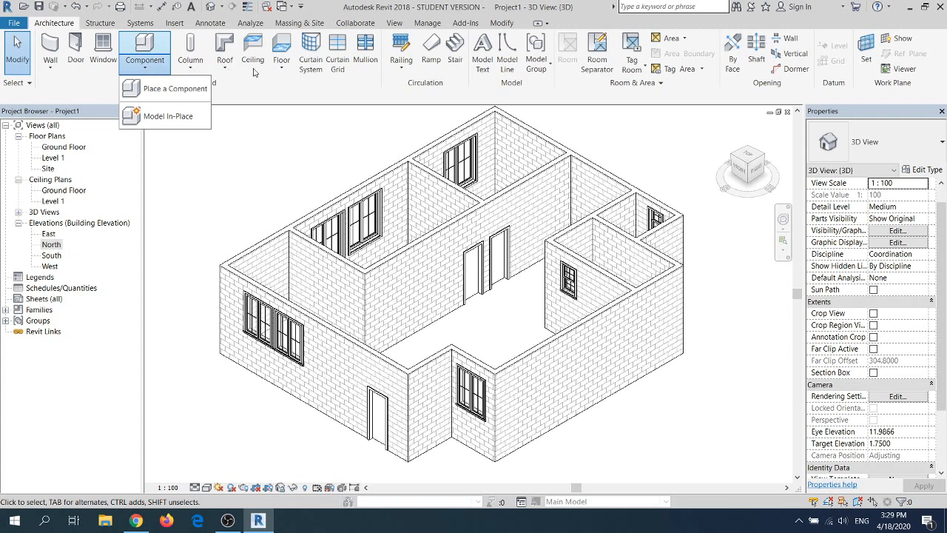
click(273, 124)
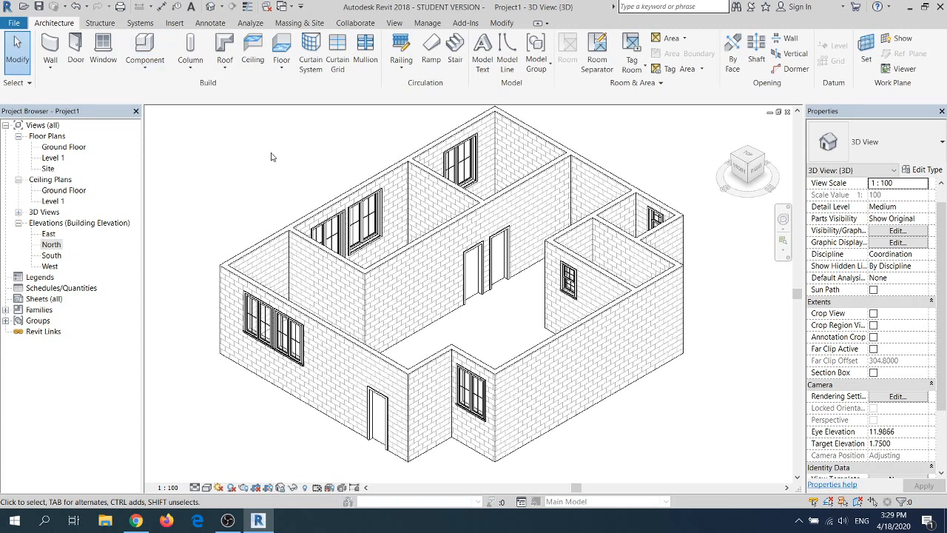
scroll(270, 157, down, 1)
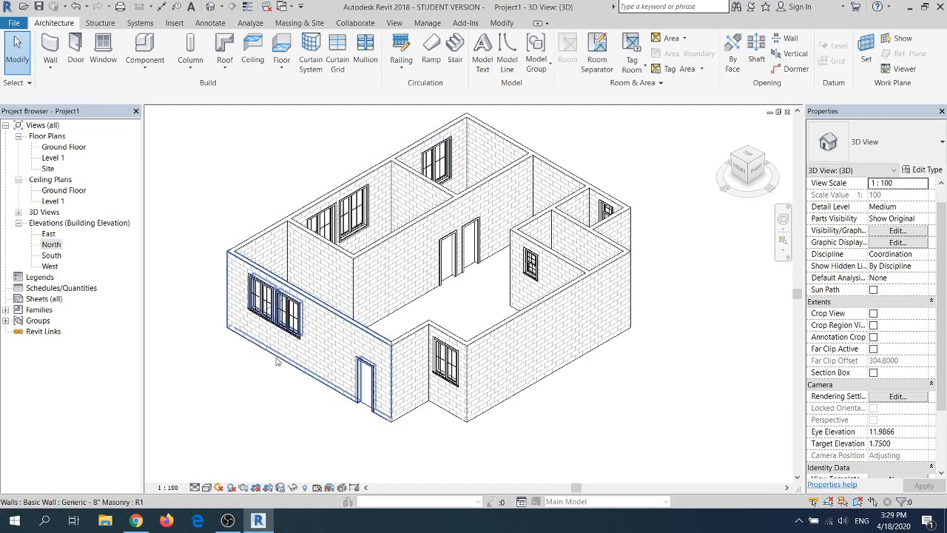